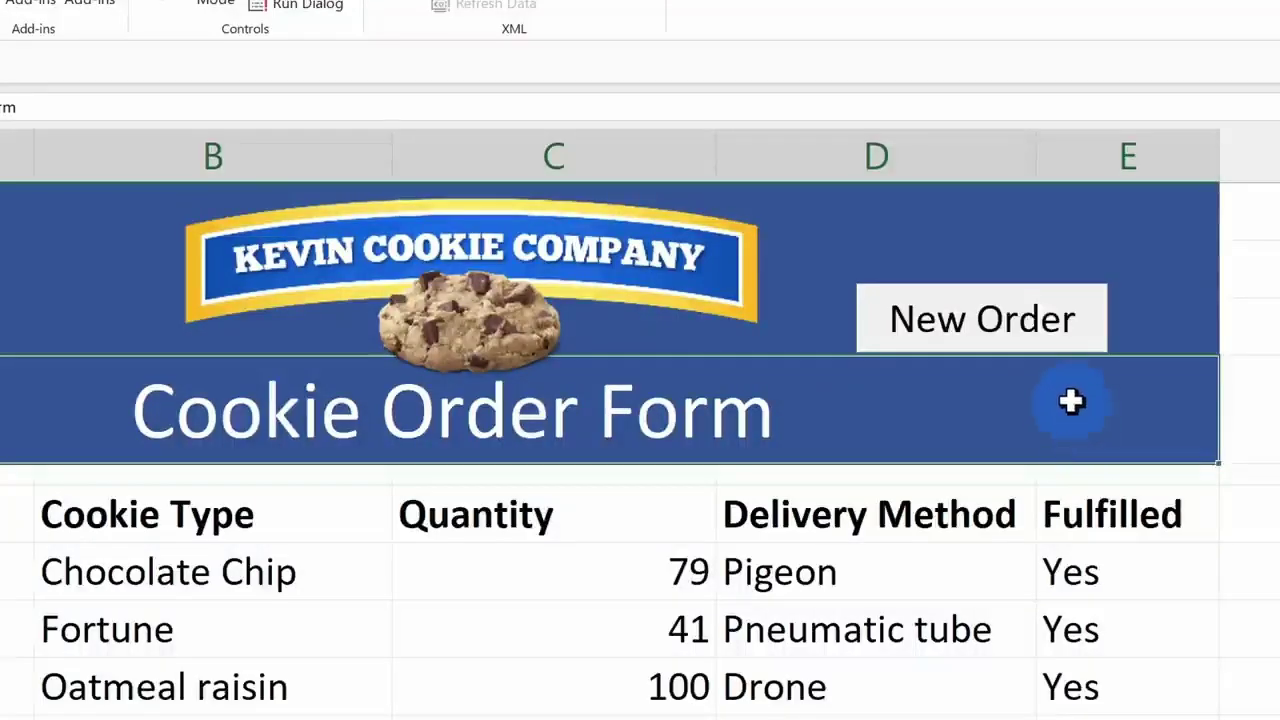
- Point out the Cookie Order Form title and mark the first empty row below the orders
left_click(1033, 342)
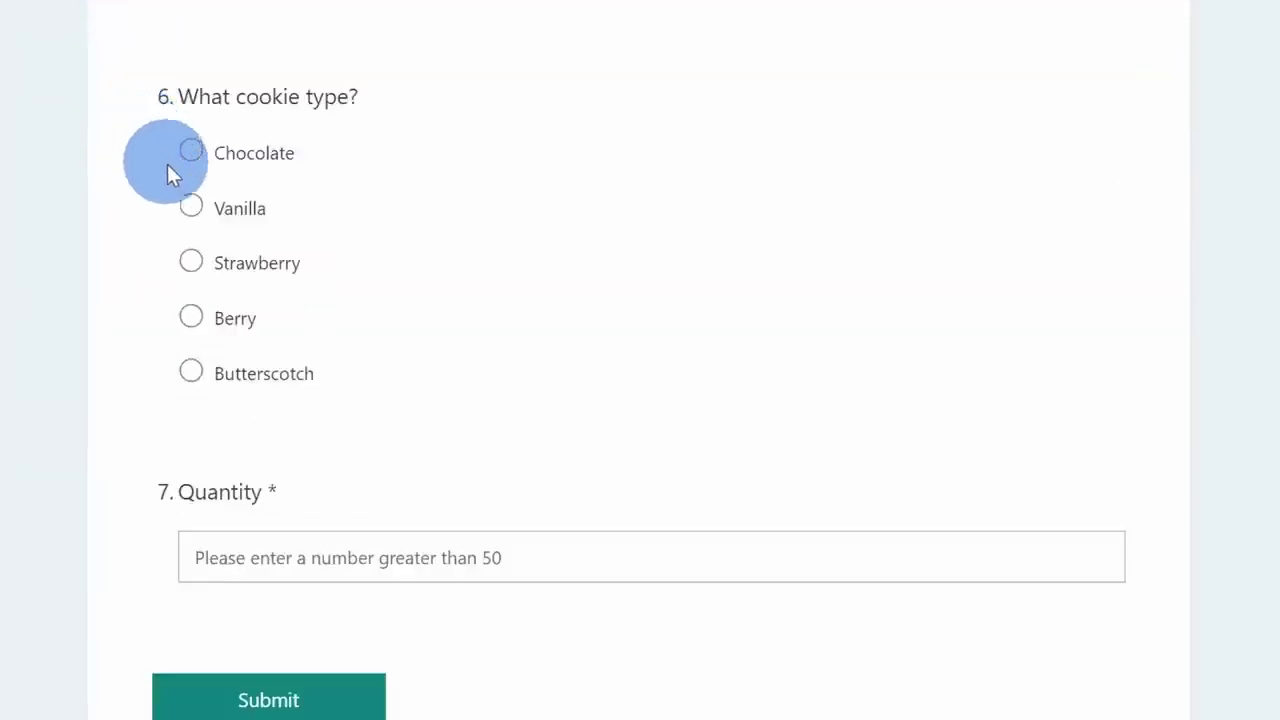
scroll(716, 441, "up", 10)
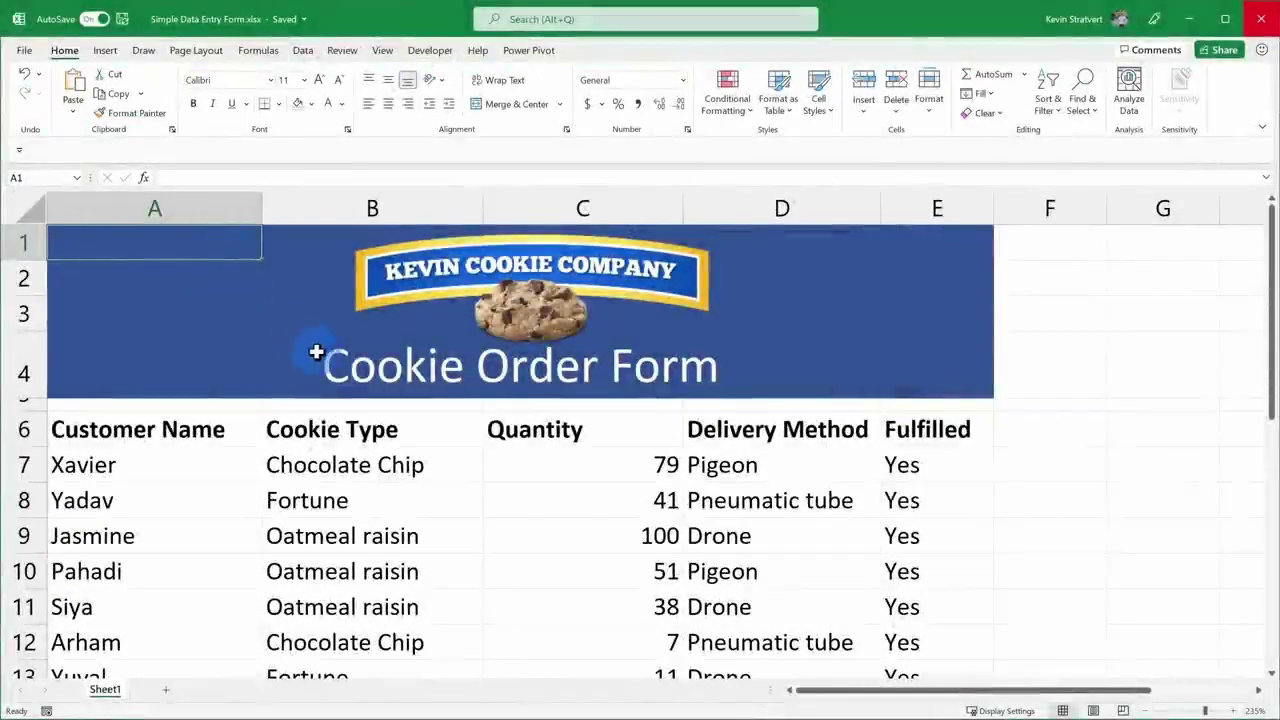
left_click(426, 372)
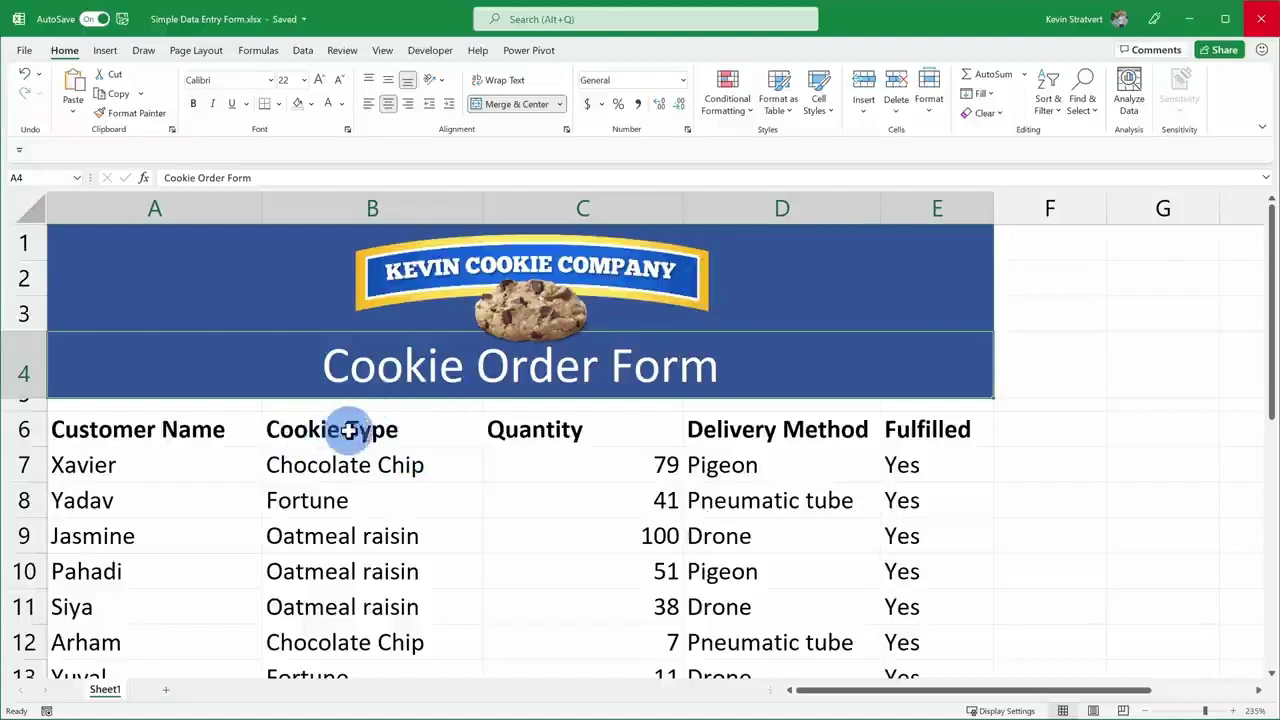
scroll(349, 430, "down", 6)
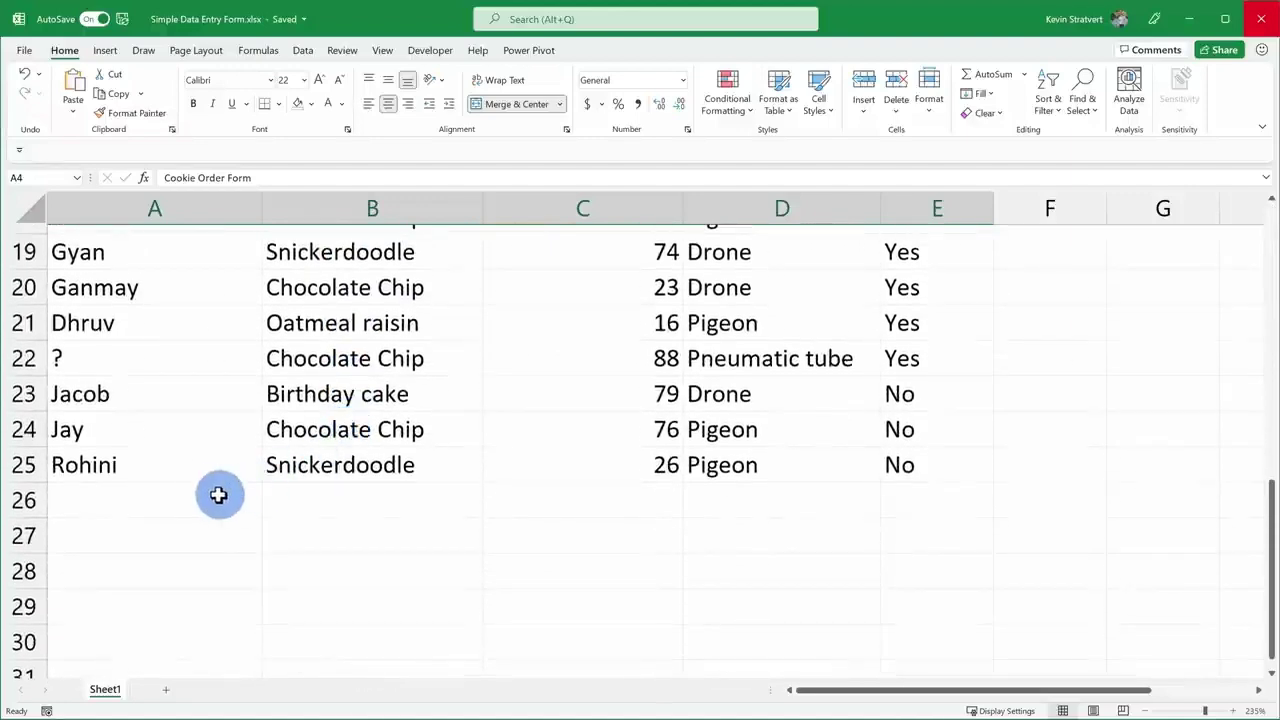
left_click_drag(213, 495, 918, 498)
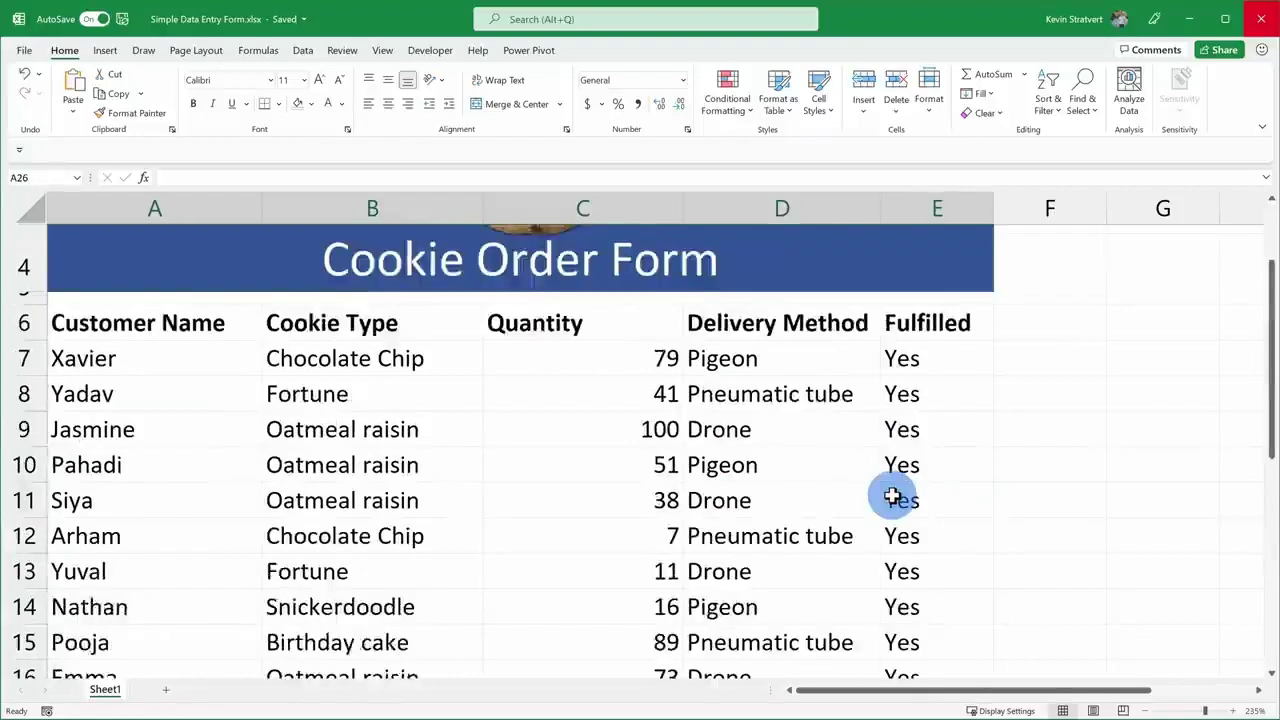
scroll(895, 494, "up", 6)
- Select the column headings and first orders, leaving the active cell inside the order table
left_click(244, 427)
left_click_drag(244, 427, 920, 423)
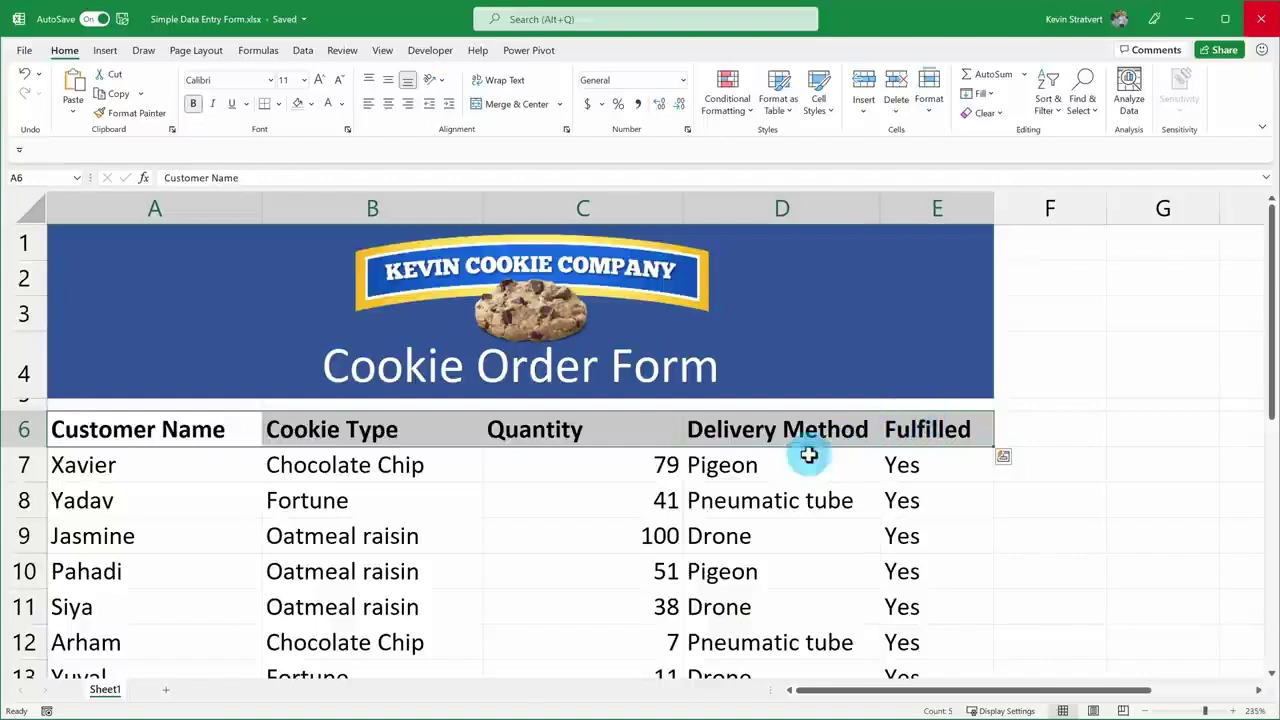
left_click(808, 455)
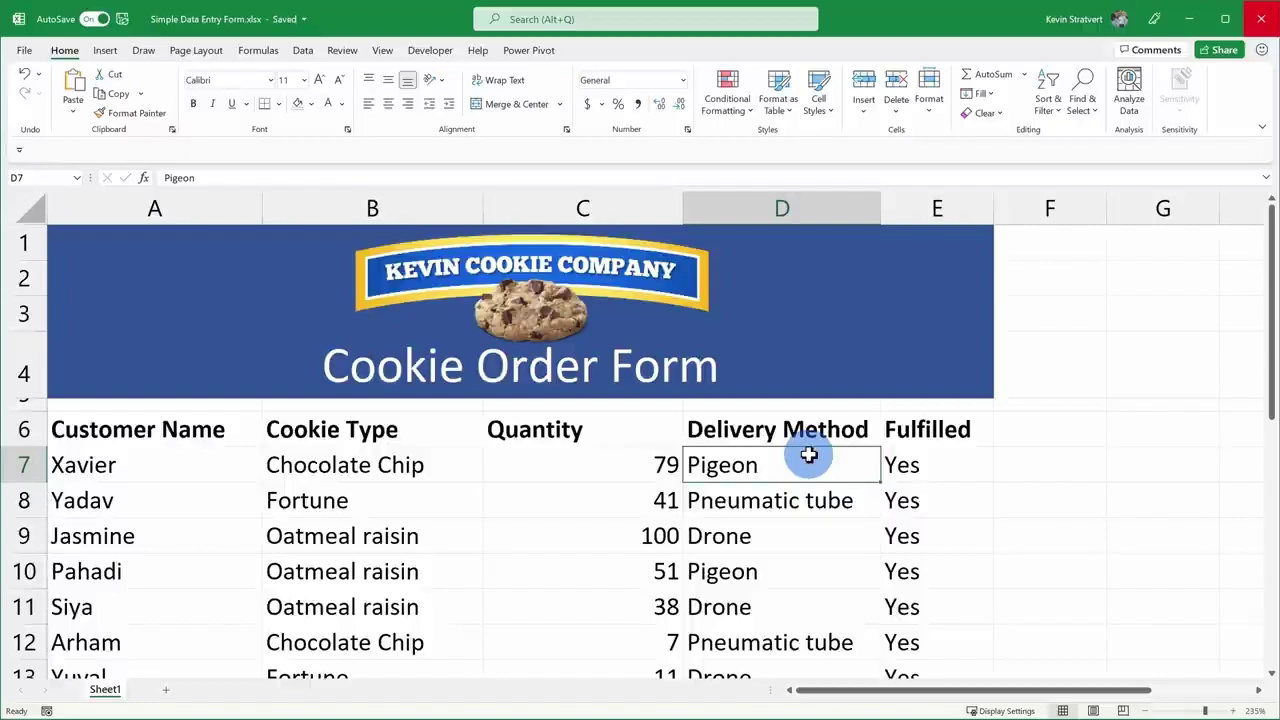
left_click_drag(217, 428, 954, 625)
left_click(786, 420)
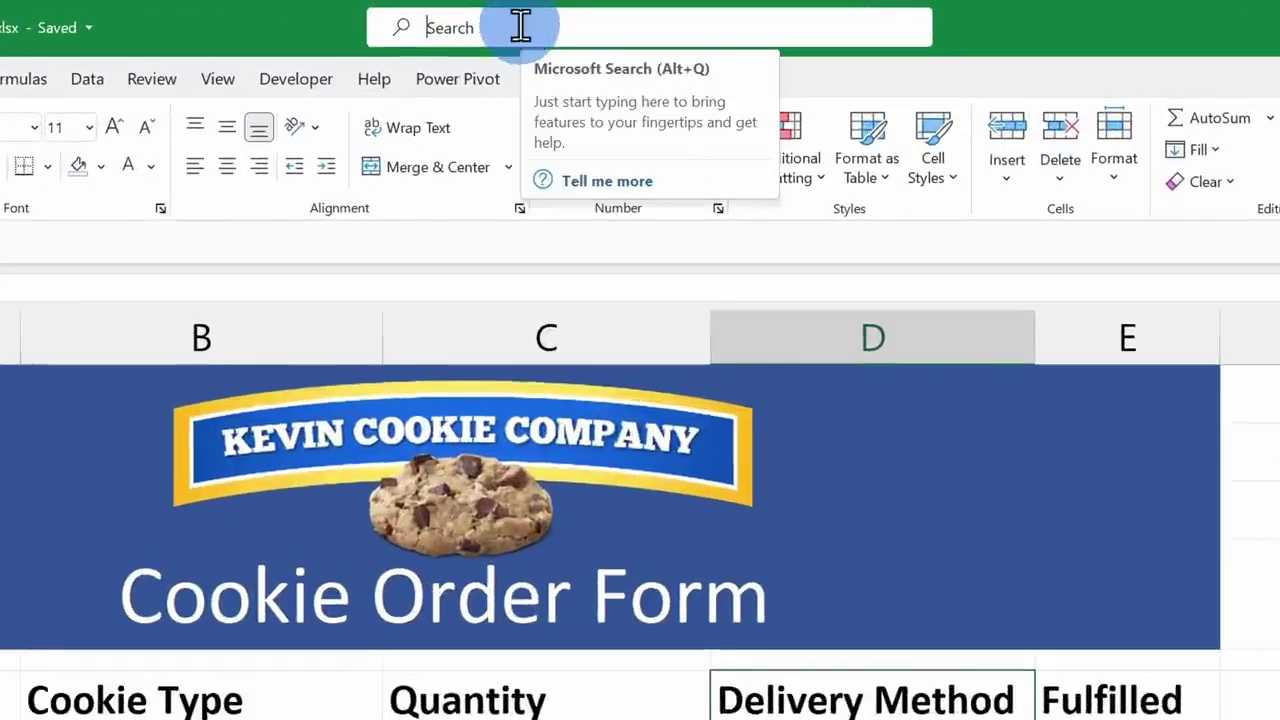
- Search 'form' to open the data form for the order table, then close it
left_click(520, 28)
type("form")
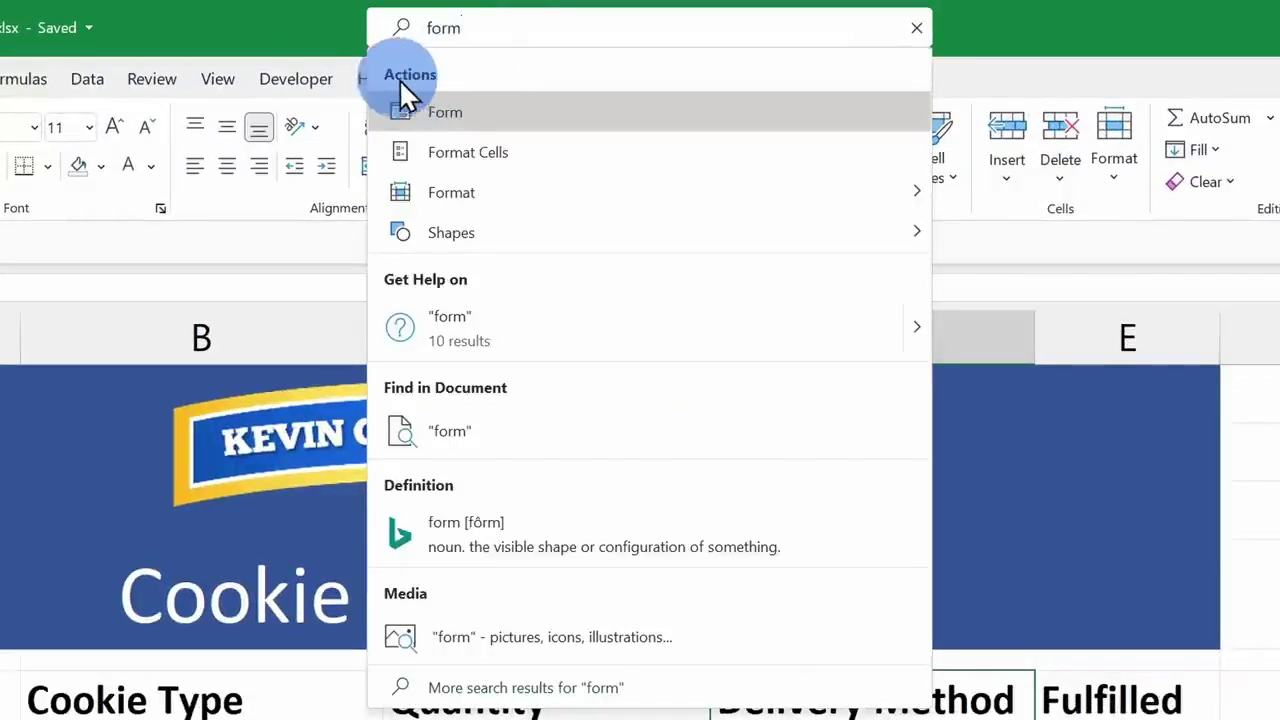
left_click(454, 112)
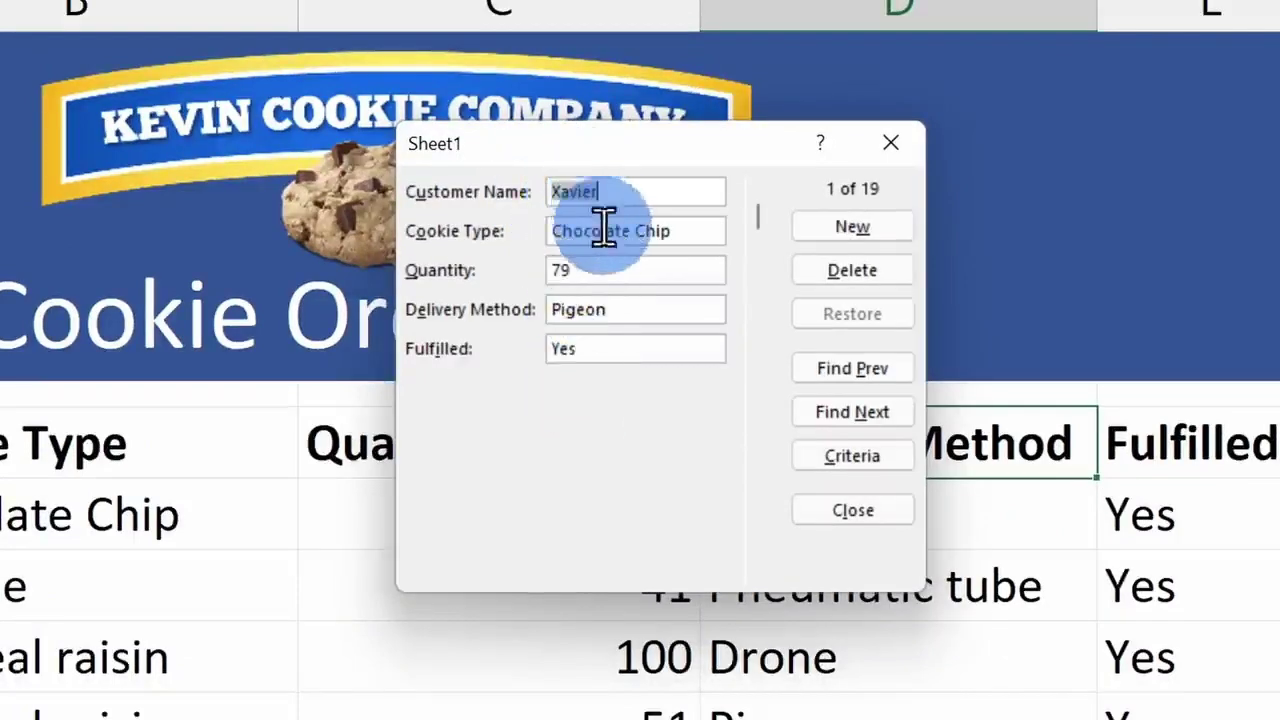
left_click(893, 145)
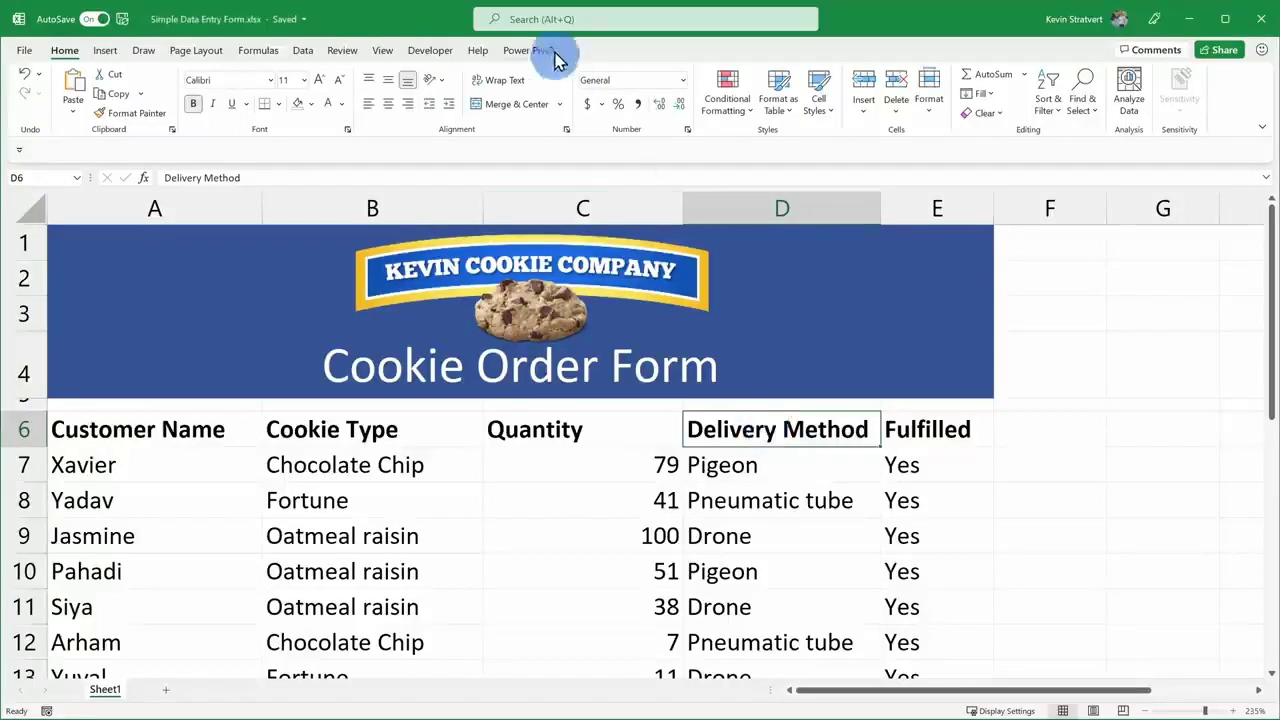
- Add the Form command to the Quick Access Toolbar and check it opens the data form
left_click(541, 21)
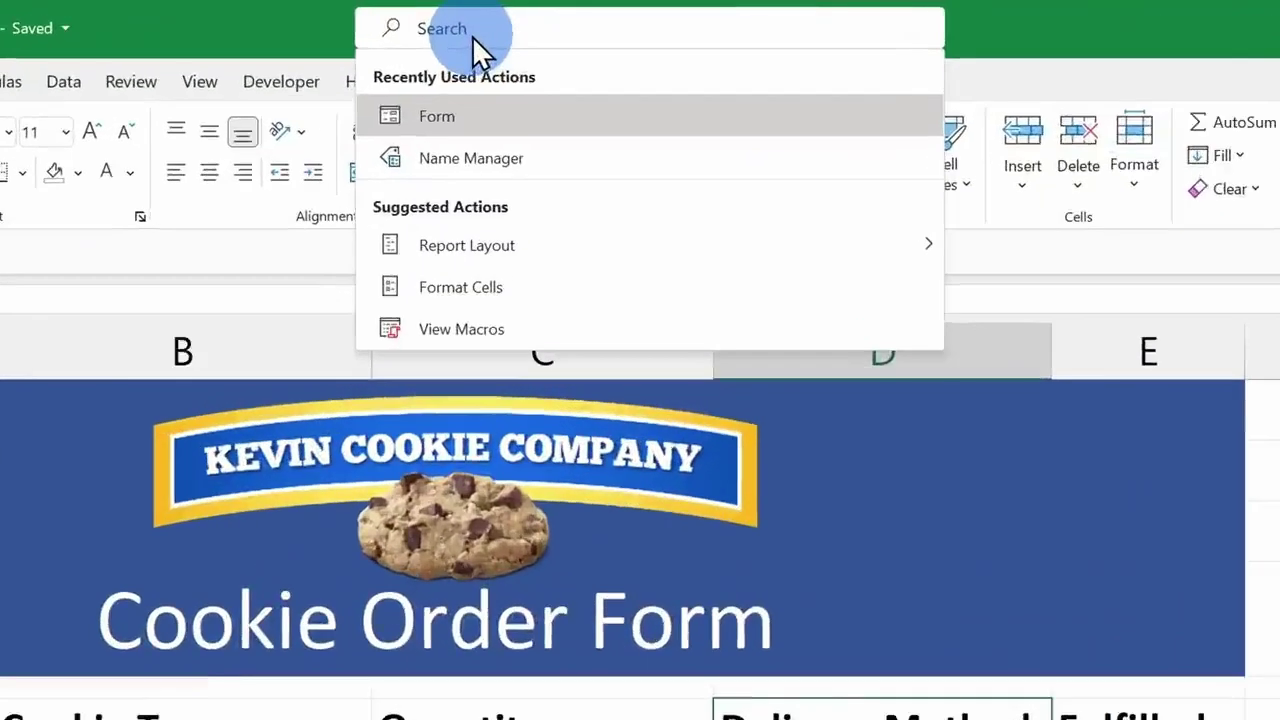
type("form")
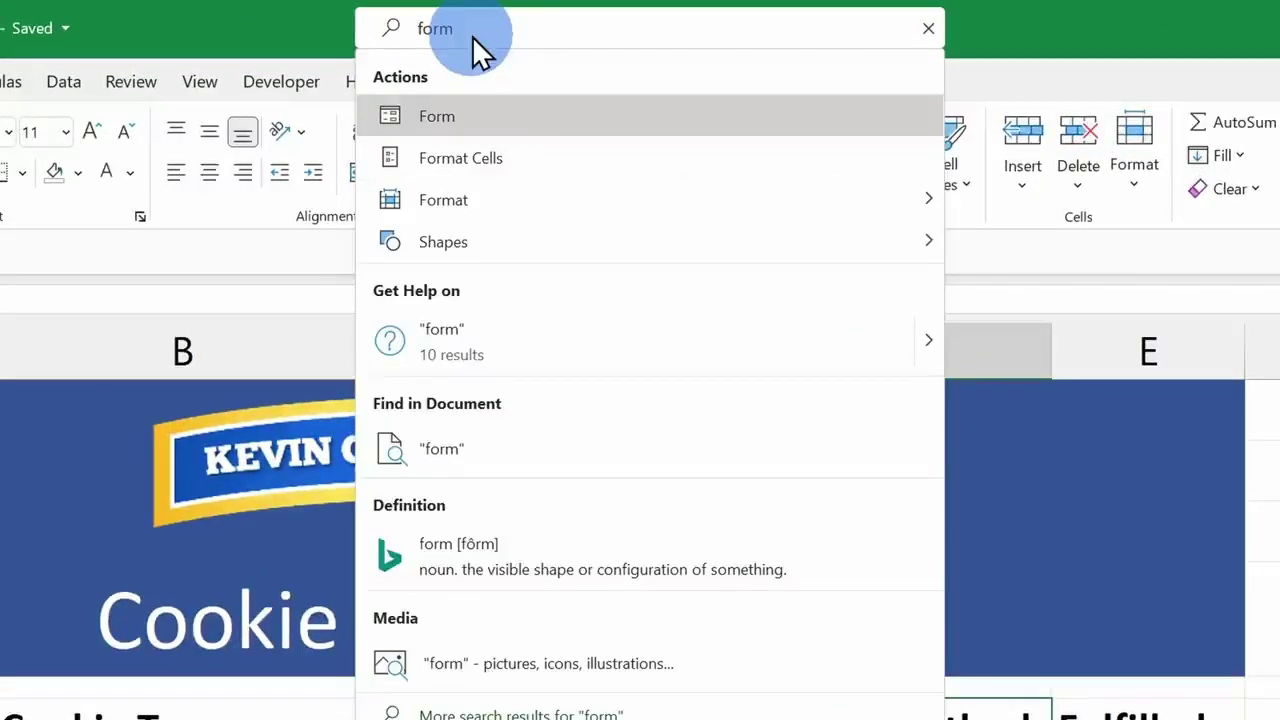
right_click(480, 115)
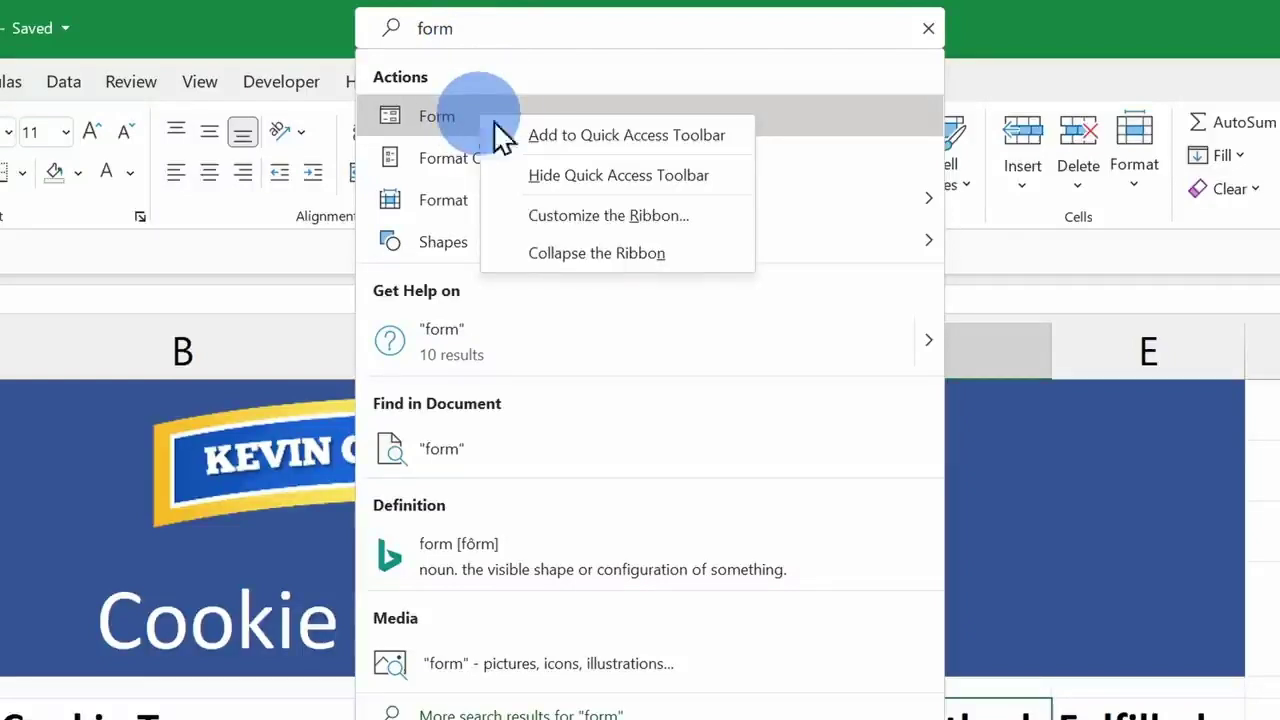
left_click(625, 142)
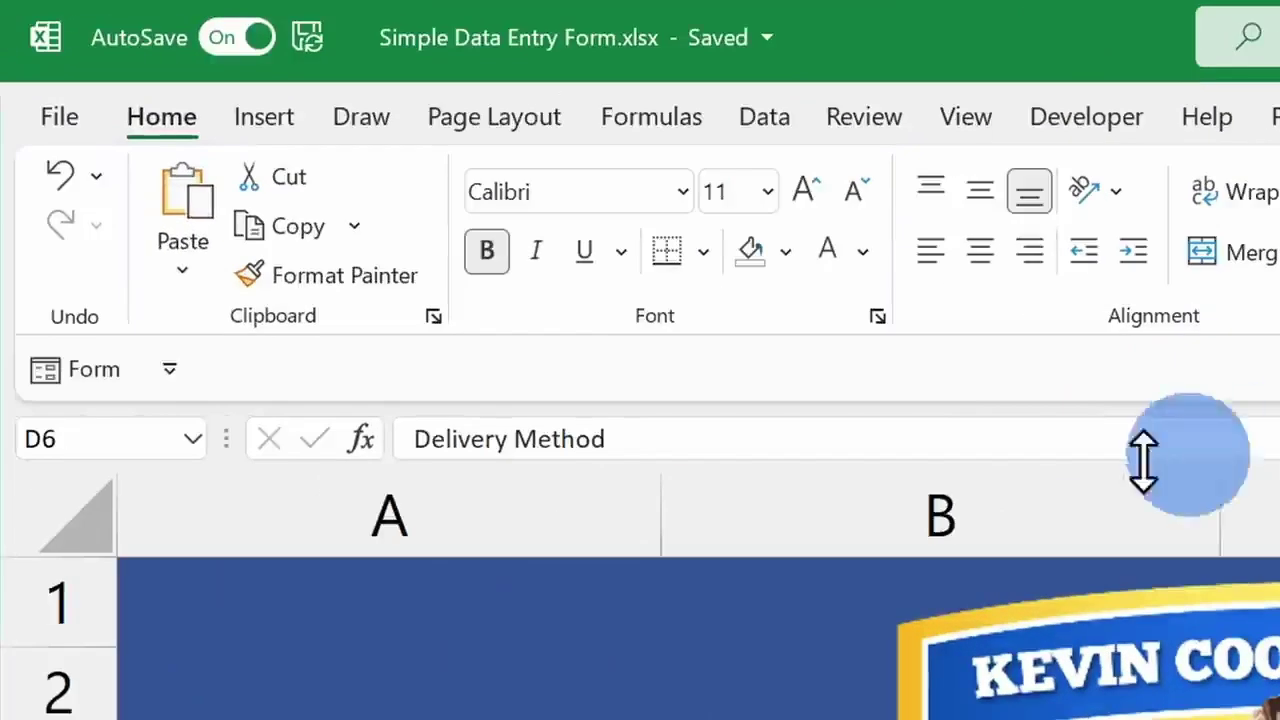
left_click(90, 383)
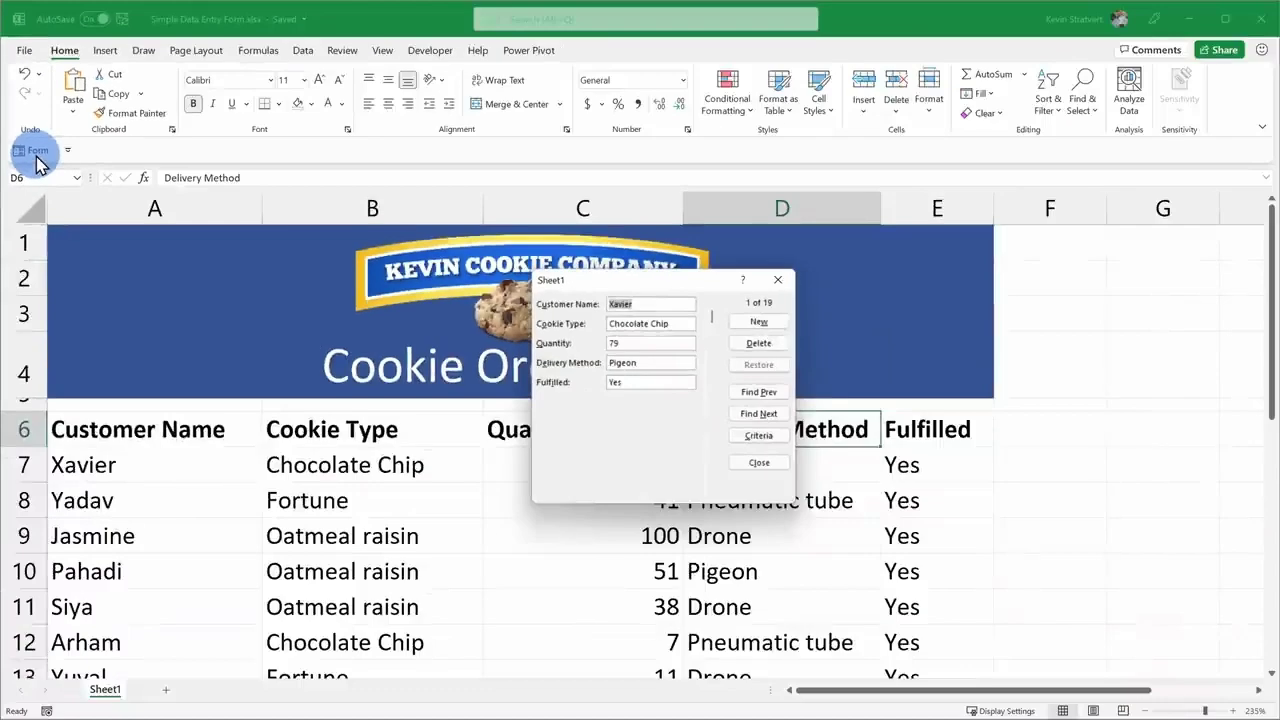
left_click(778, 280)
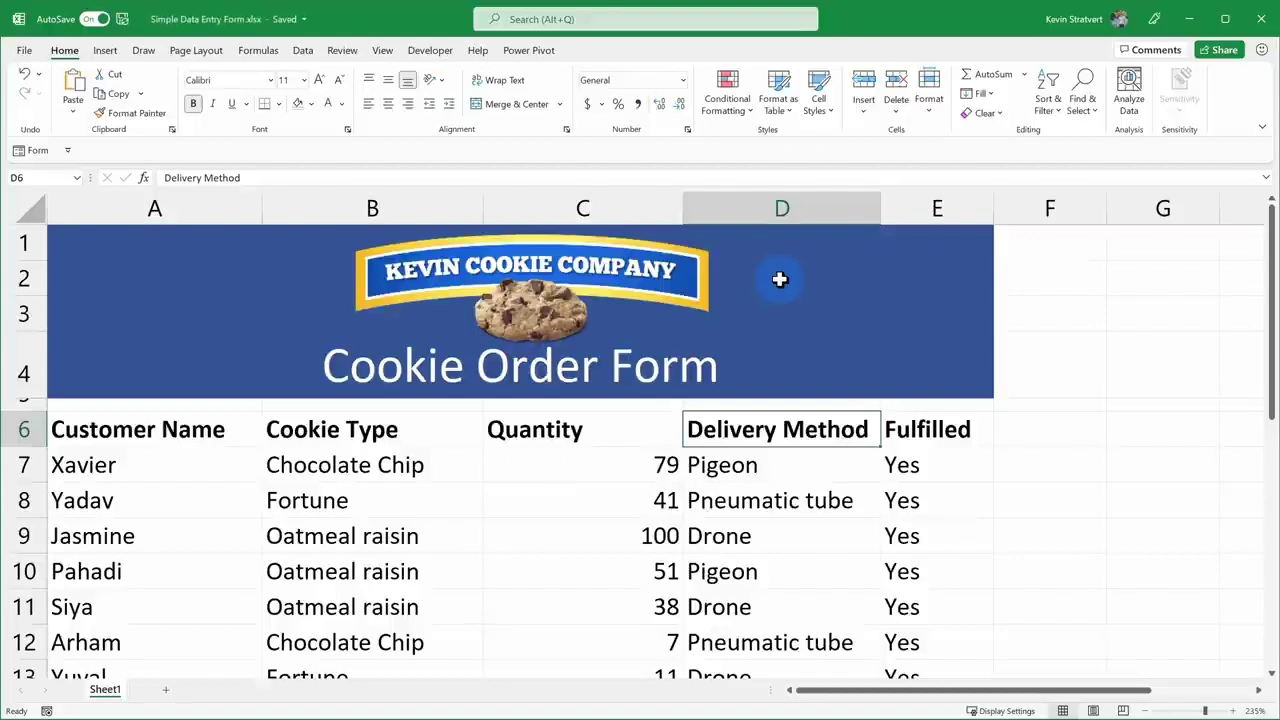
- Open the order data form with the Alt+D+O shortcut
key("alt+d")
key("alt")
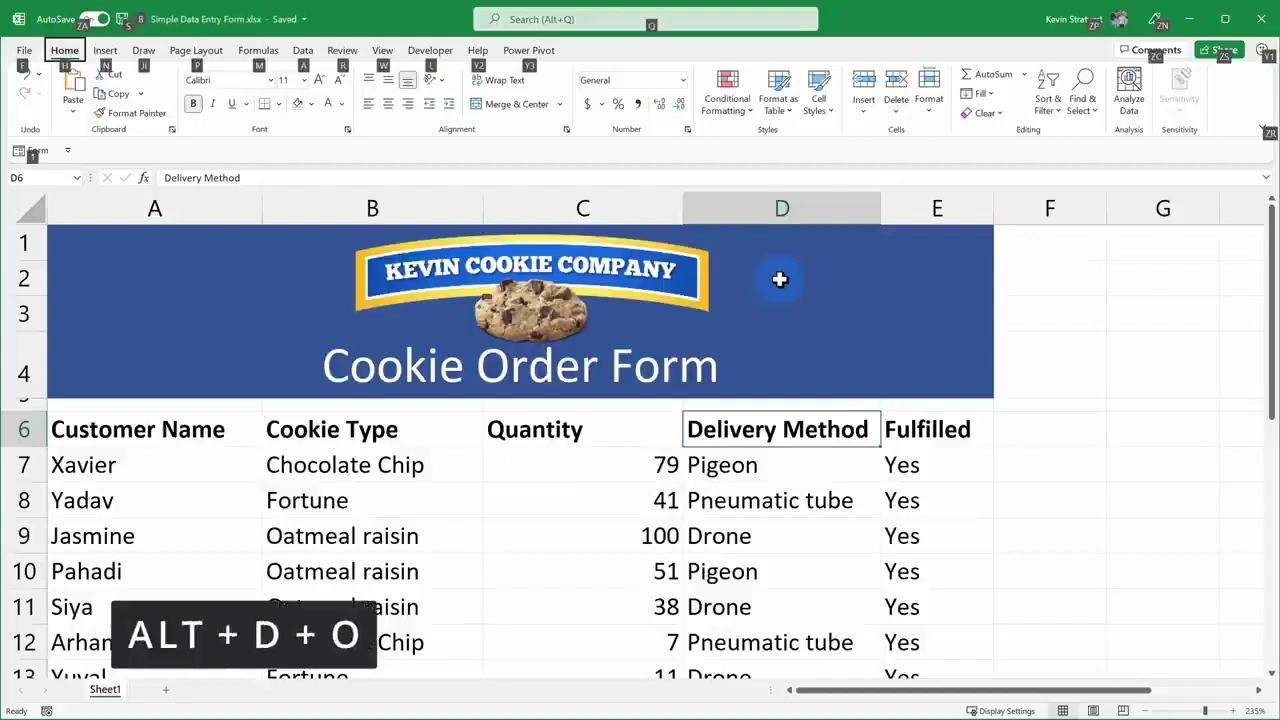
key("d")
key("o")
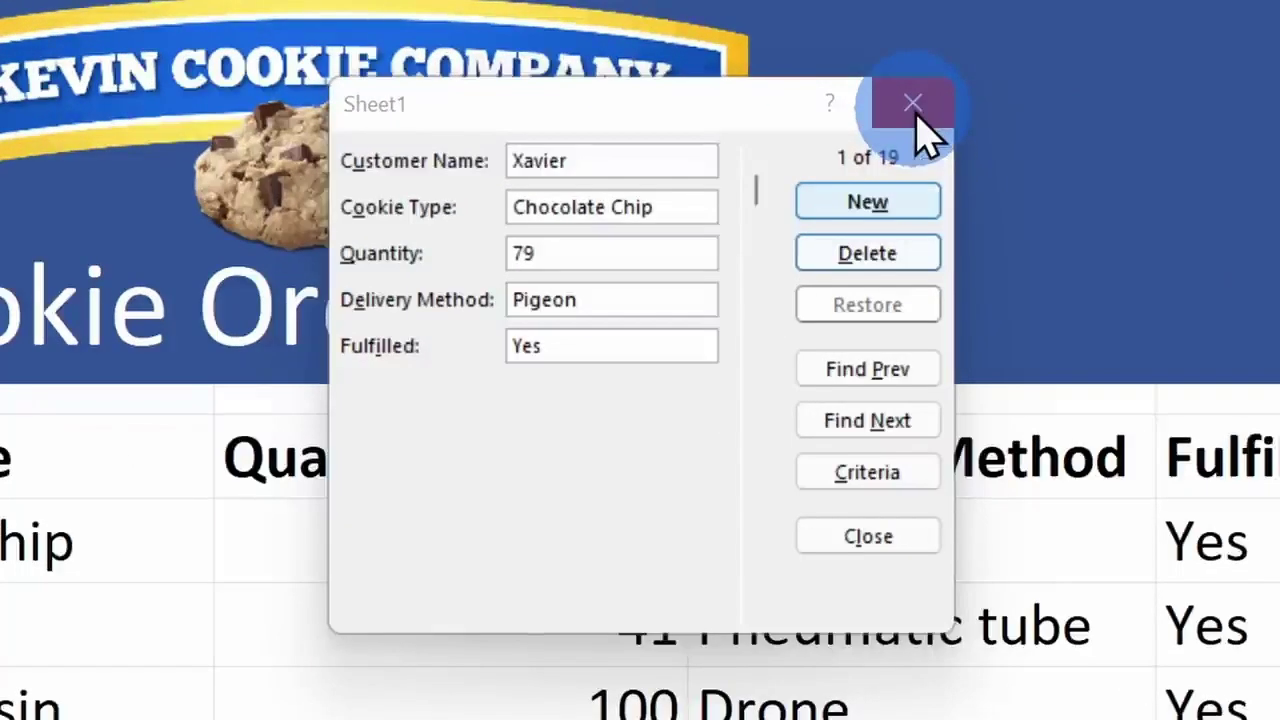
- Browse forward through the orders to record 11 of 19, then start a blank New record
mouse_move(756, 170)
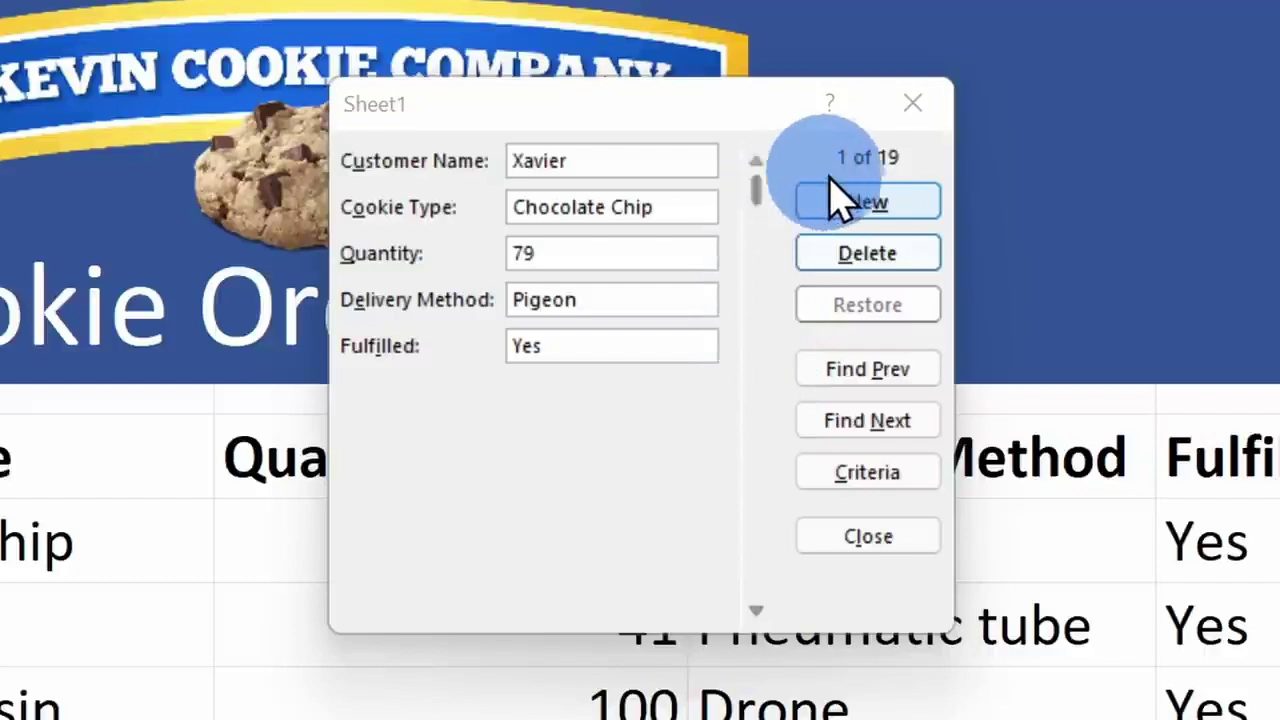
mouse_move(763, 452)
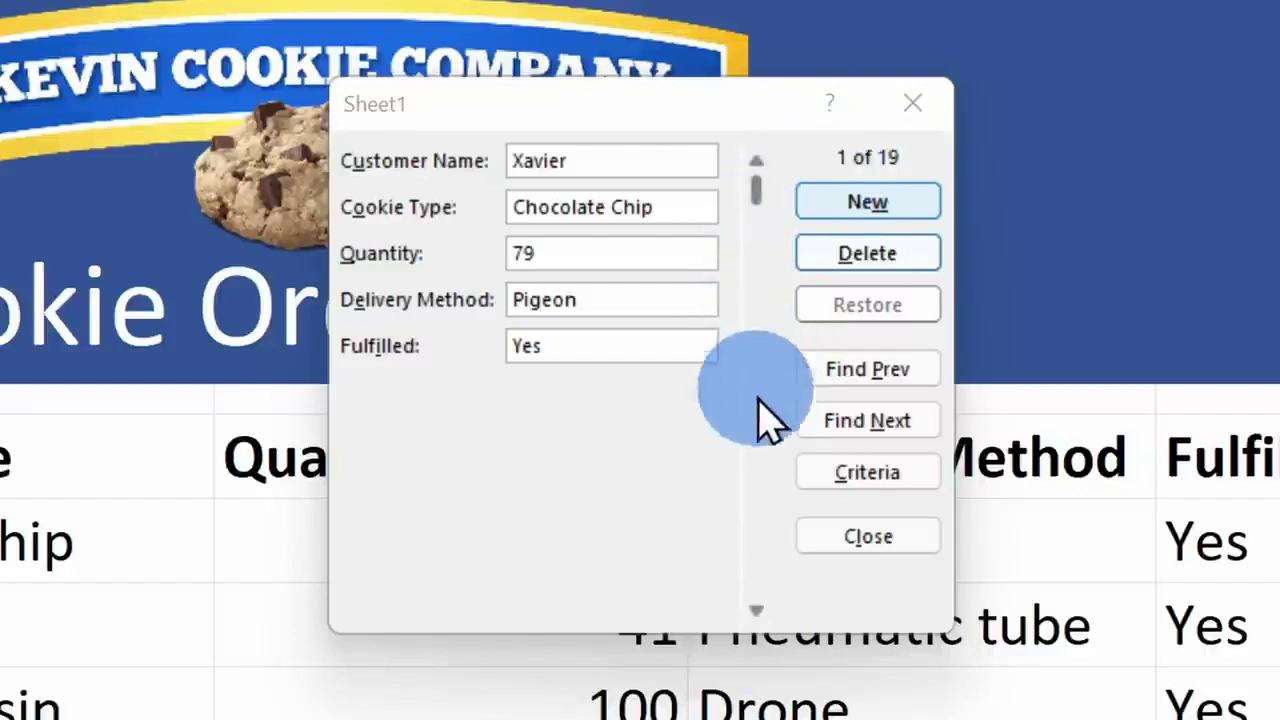
left_click(757, 610)
left_click(757, 610)
left_click(757, 610)
left_click(757, 610)
left_click_drag(761, 312, 757, 177)
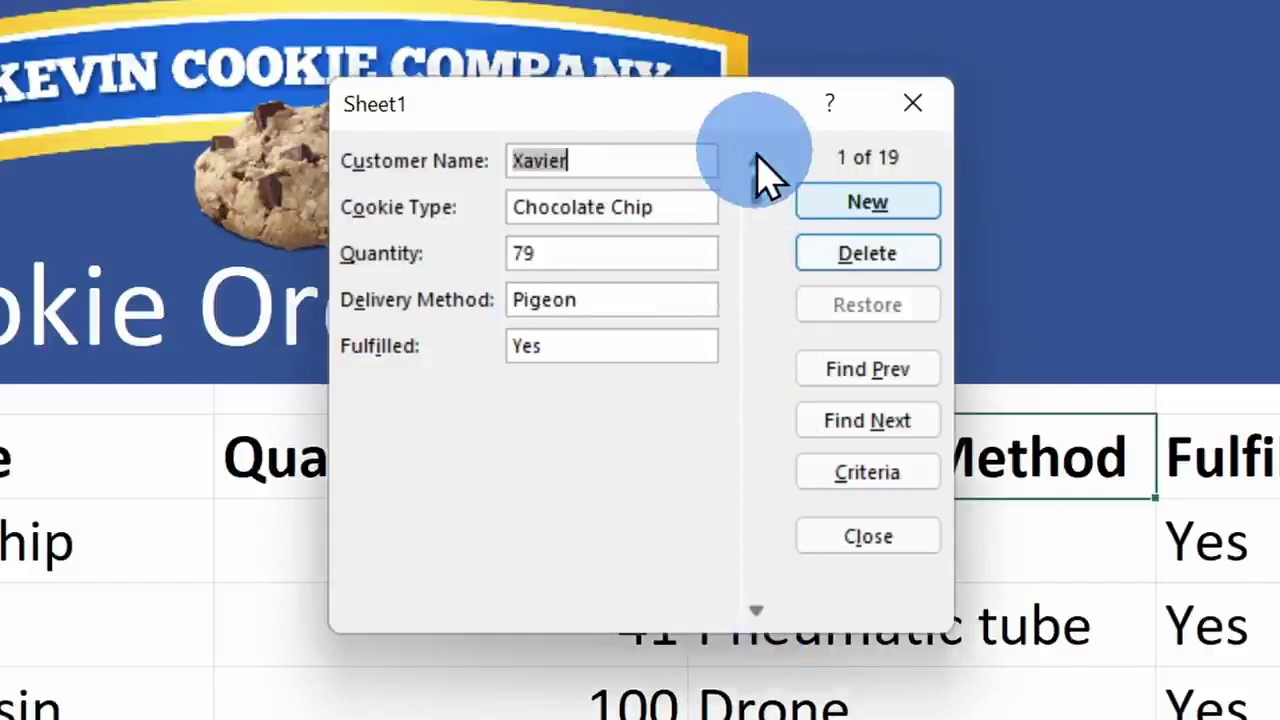
left_click(757, 425)
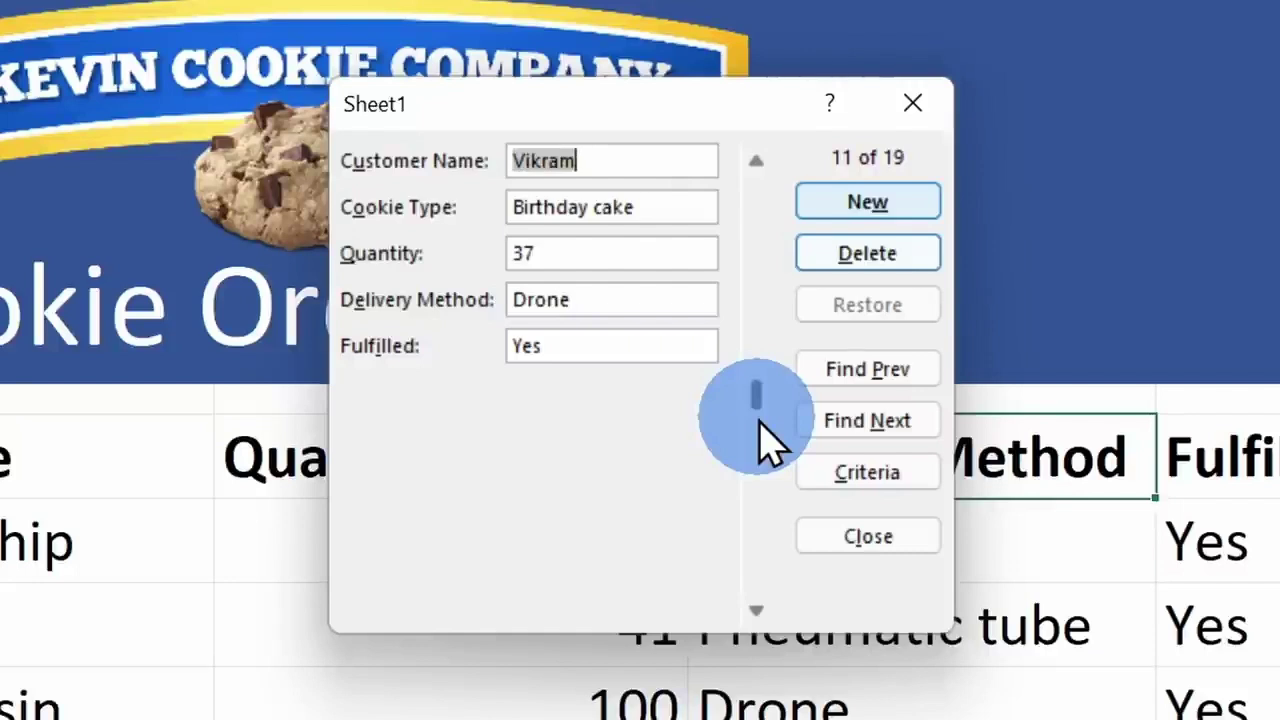
left_click(866, 205)
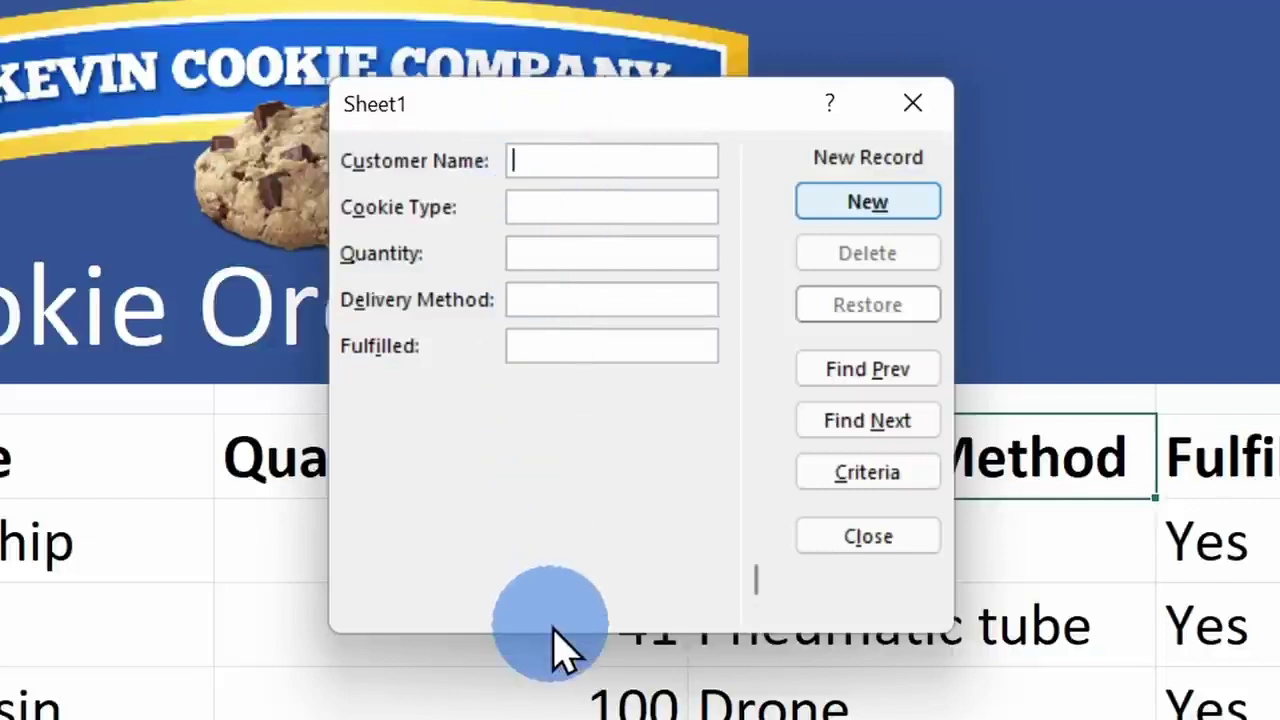
- Add an order with a customer name, Chocolate chip, quantity 10000, Drone delivery, fulfilled No
type("Cookie monster")
key("Tab")
type("Chocolate chip")
key("Tab")
type("10000")
key("Tab")
type("Drone")
key("Tab")
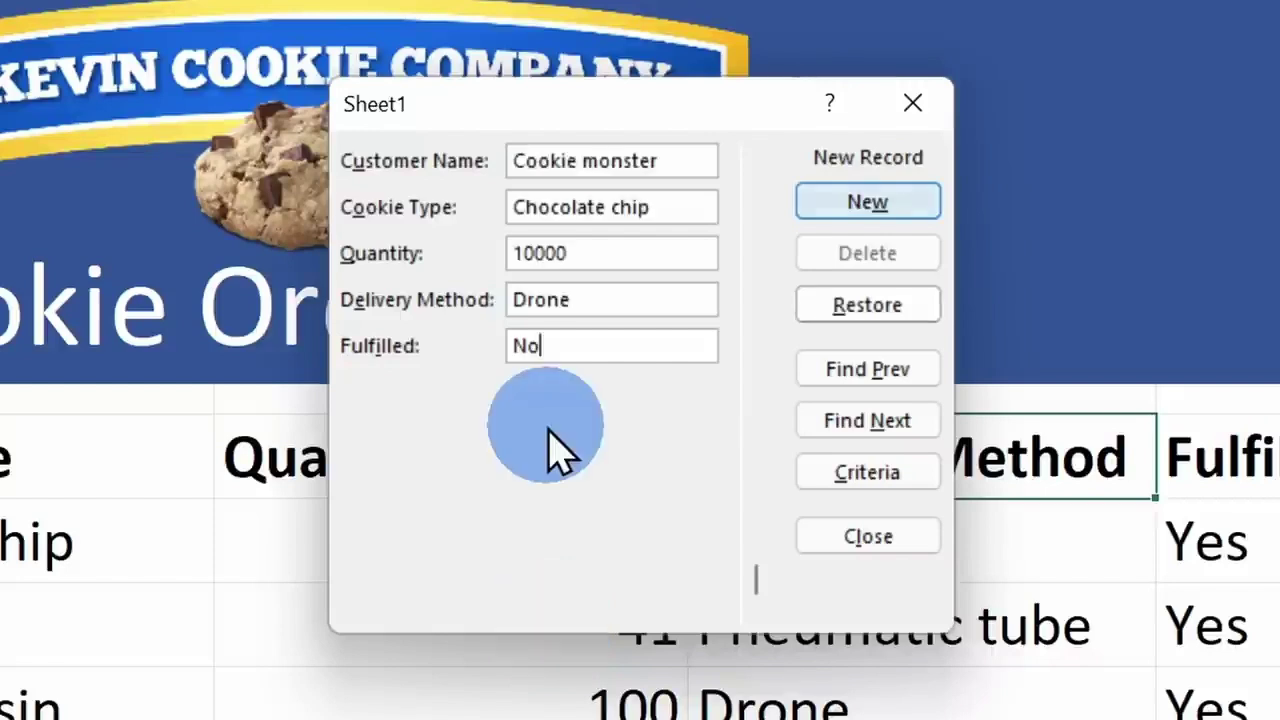
type("No")
key("Return")
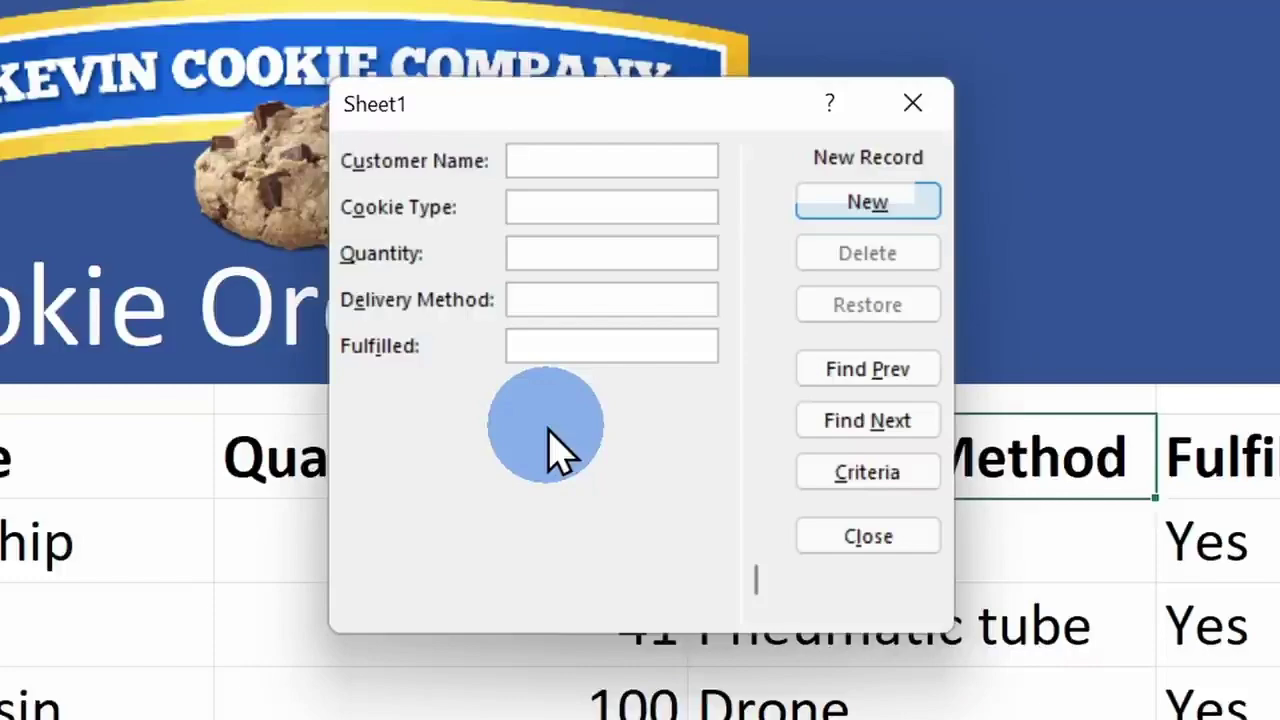
- Close the data form and select the new 10000 quantity in cell C26
left_click(912, 104)
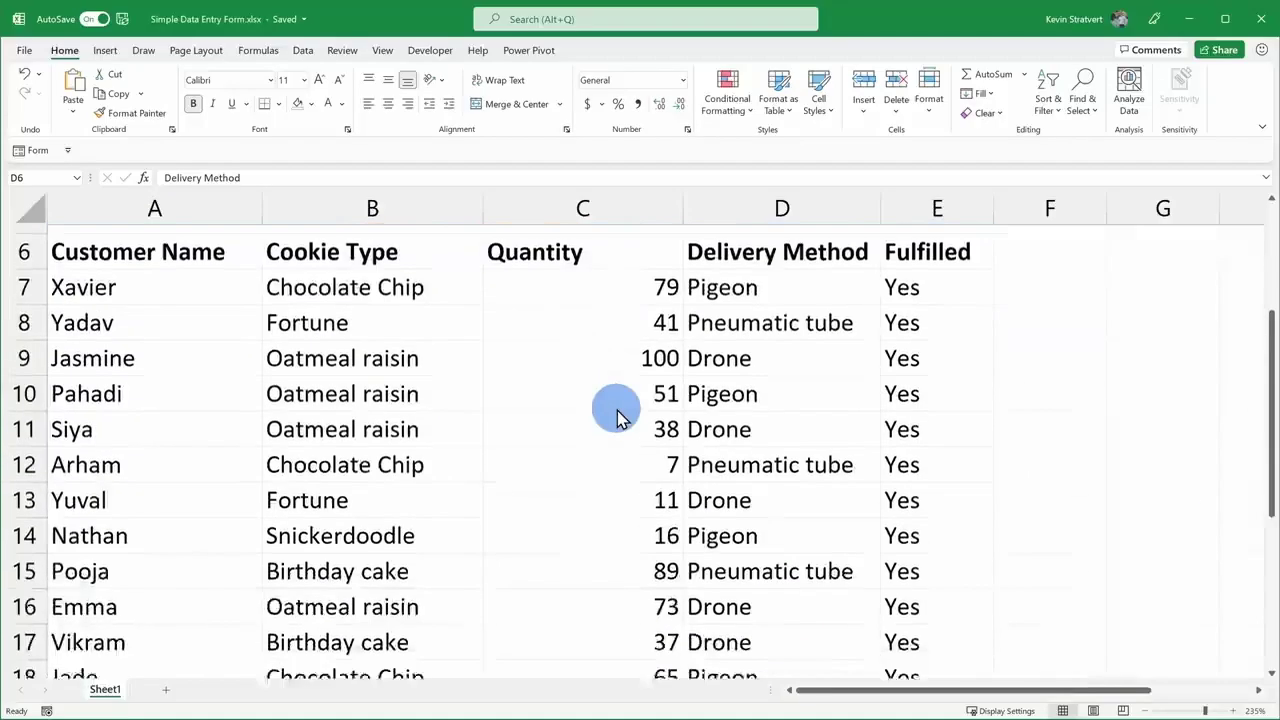
scroll(614, 414, "down", 5)
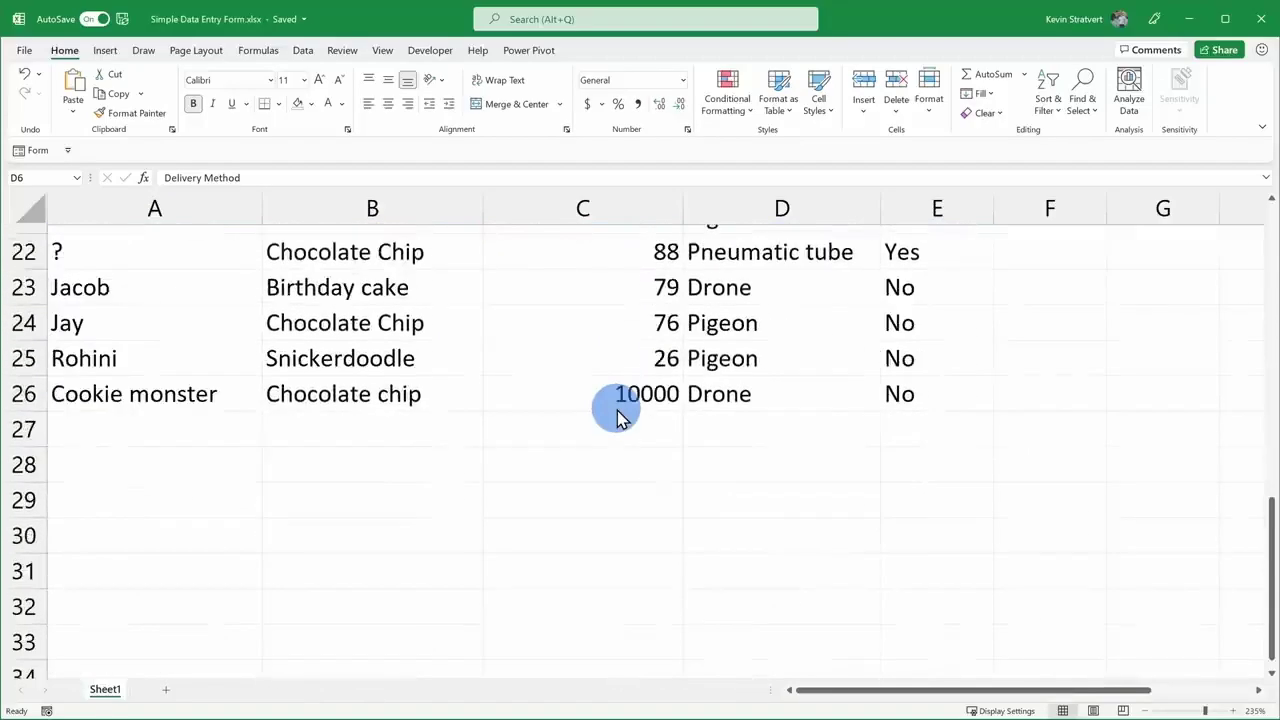
scroll(617, 415, "up", 1)
left_click_drag(200, 497, 928, 488)
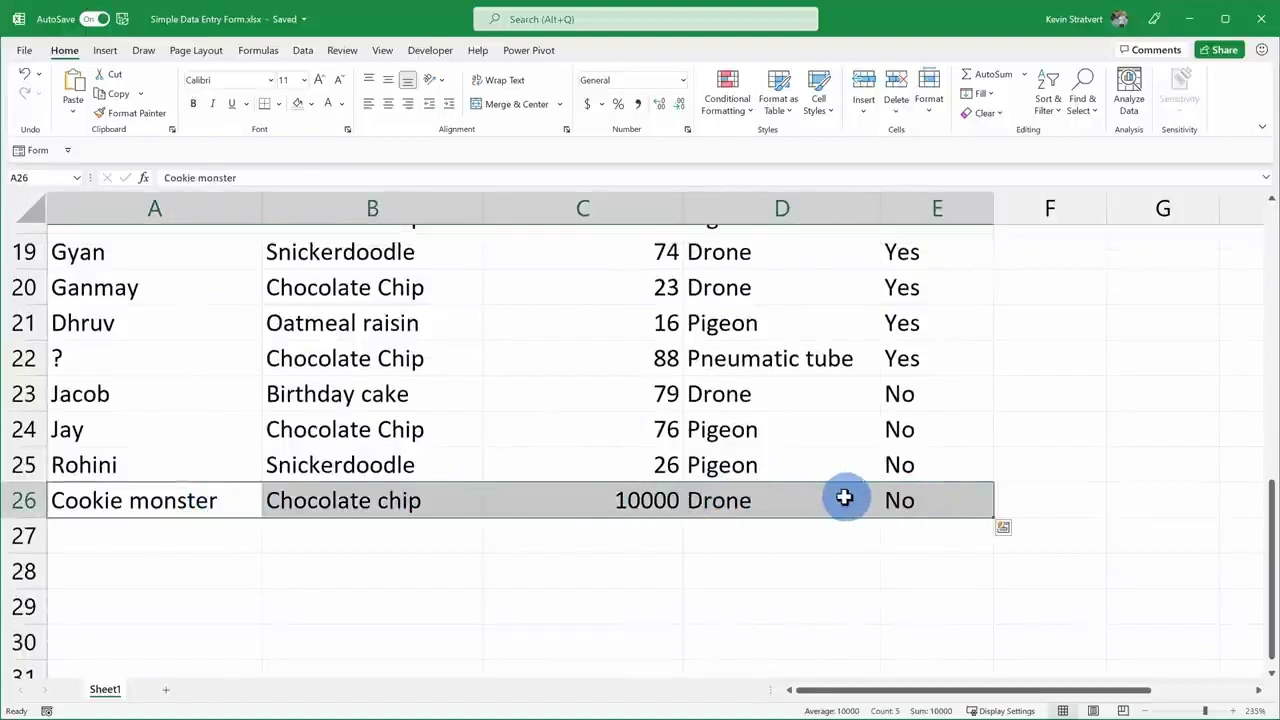
left_click(650, 503)
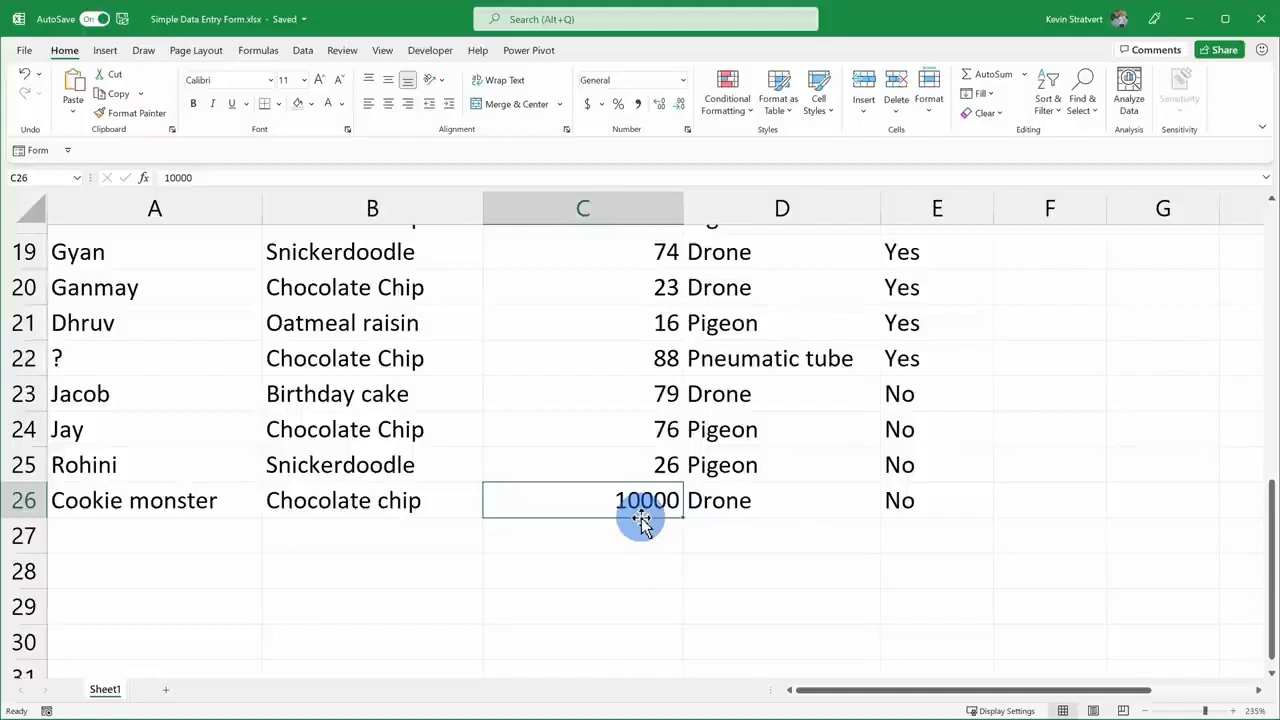
- Open the data form with Alt+D+O and go to the last record, 20 of 20
key("alt")
key("d")
key("o")
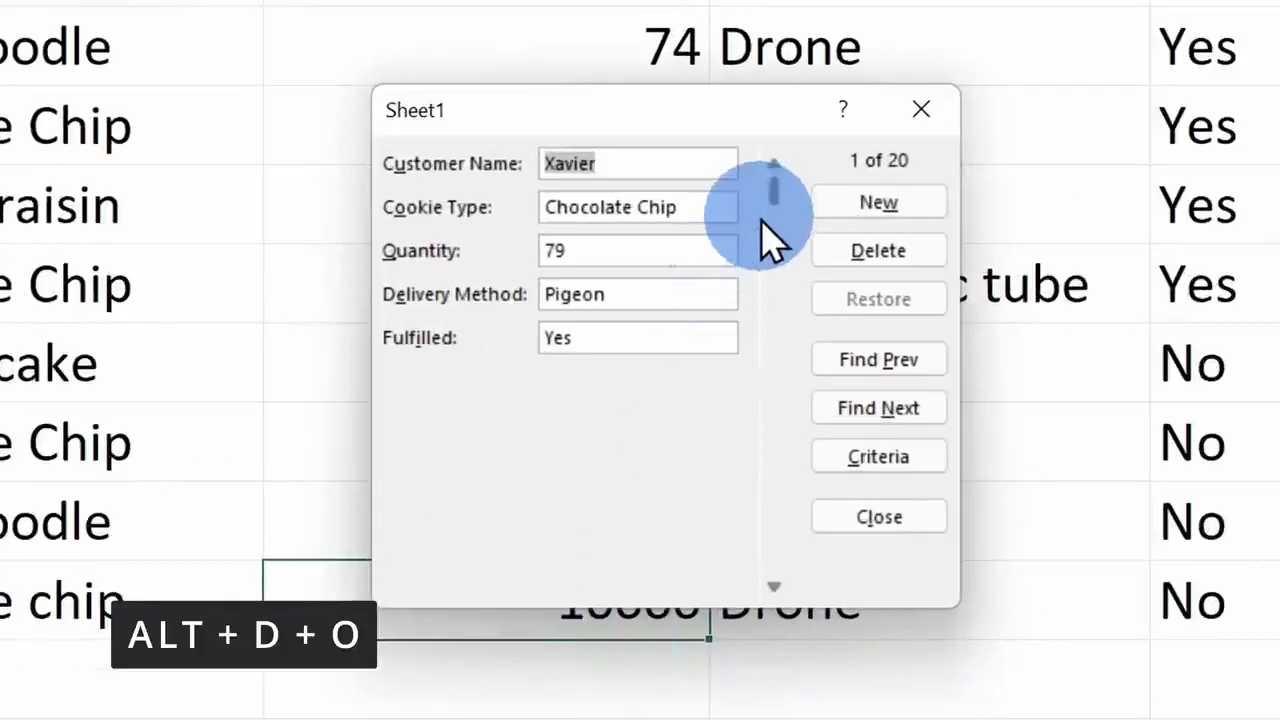
left_click(715, 376)
left_click(772, 565)
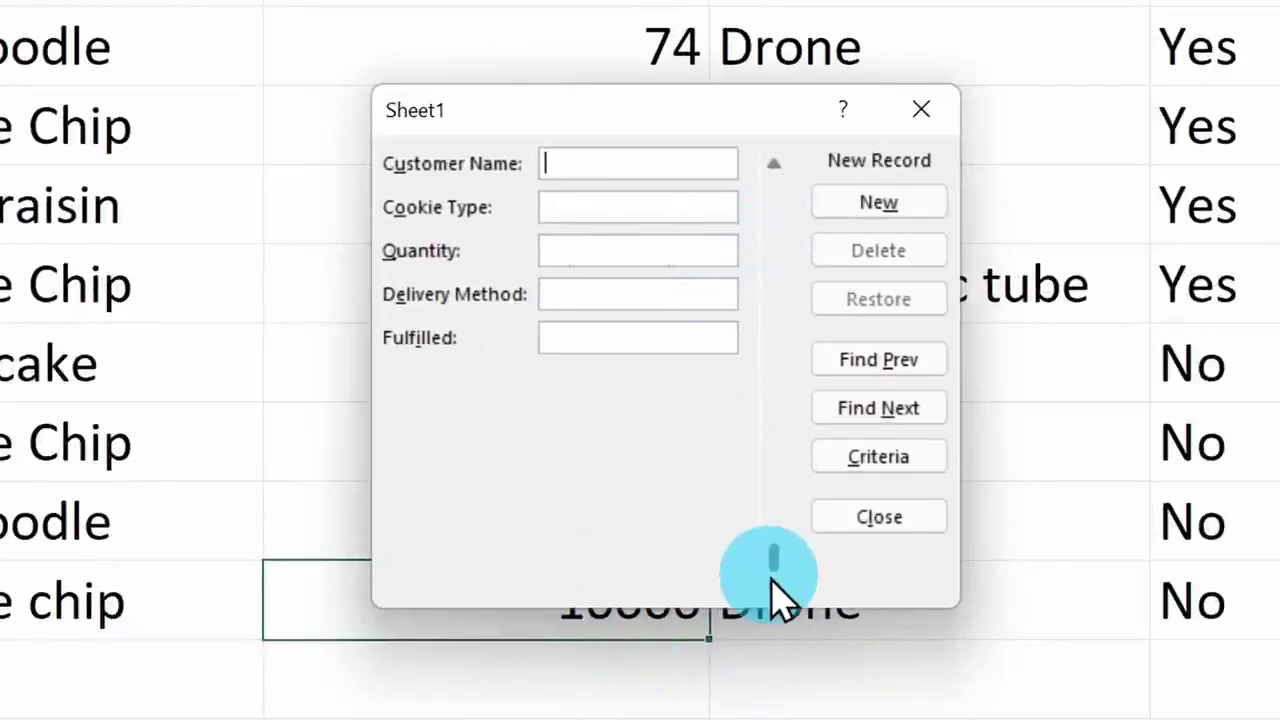
left_click(770, 166)
- Delete a digit from the 10000 quantity, then Restore it to 10000
left_click(680, 163)
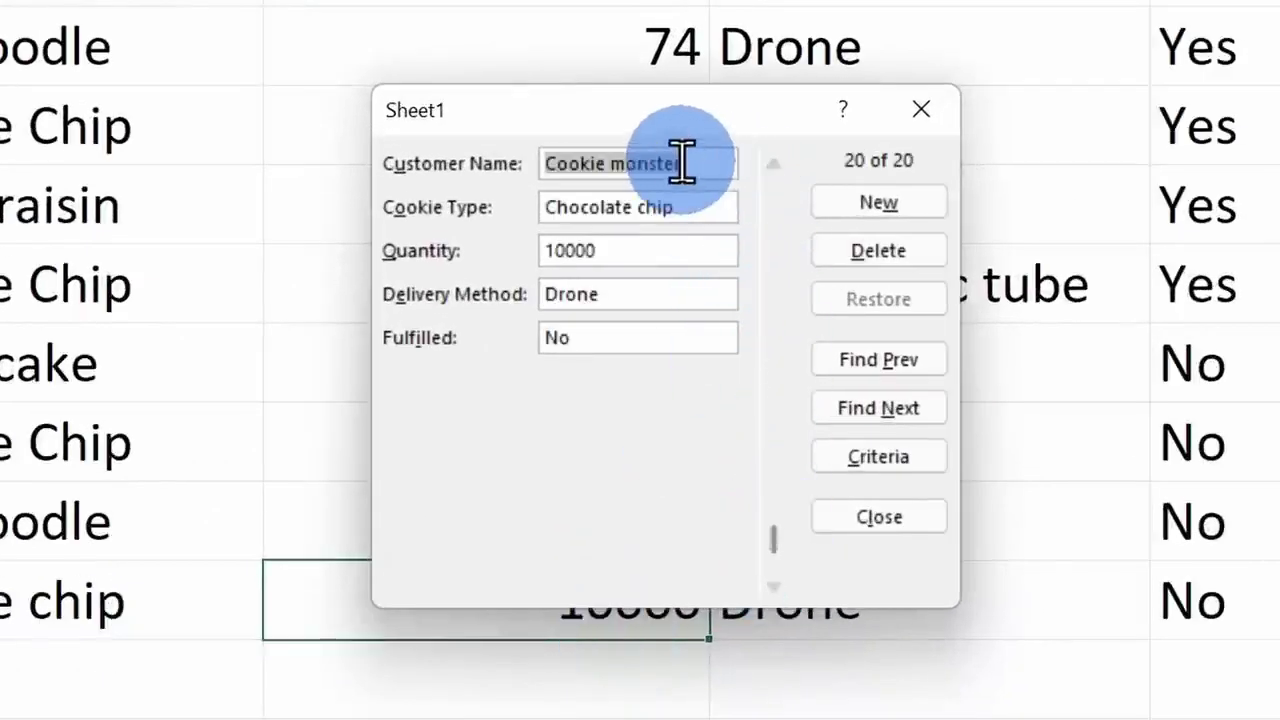
left_click(620, 249)
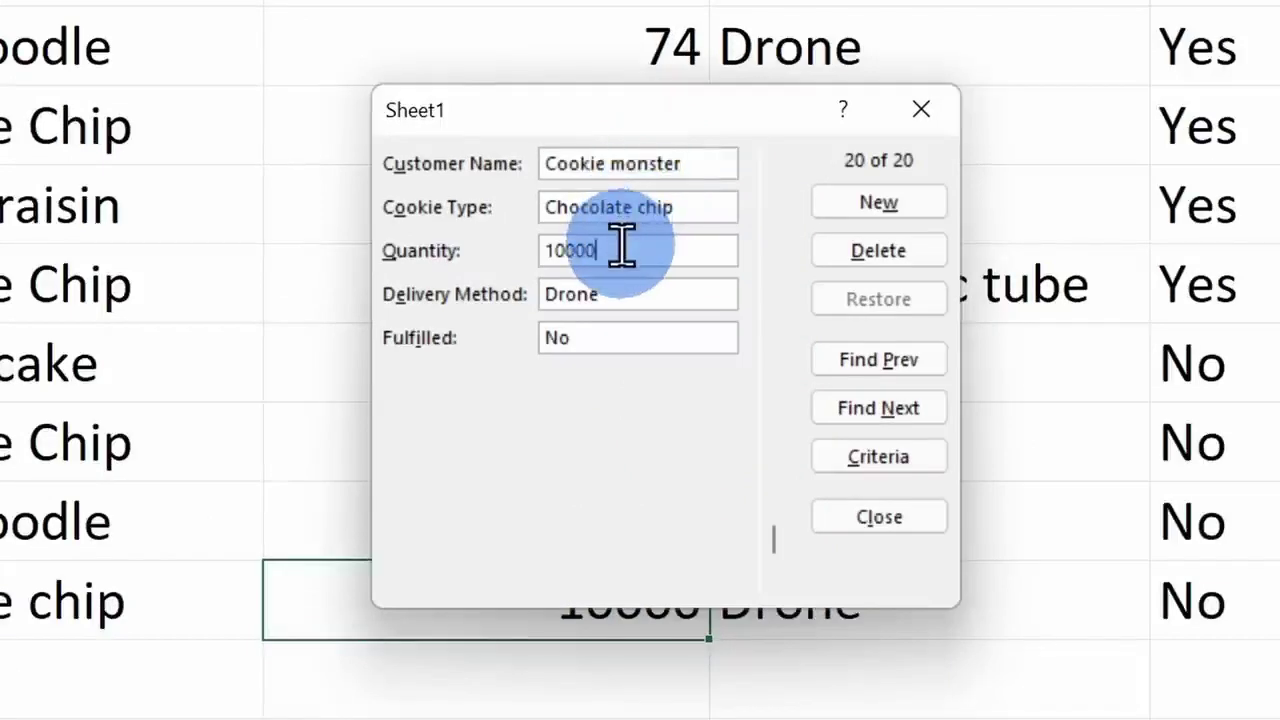
key("BackSpace")
key("BackSpace")
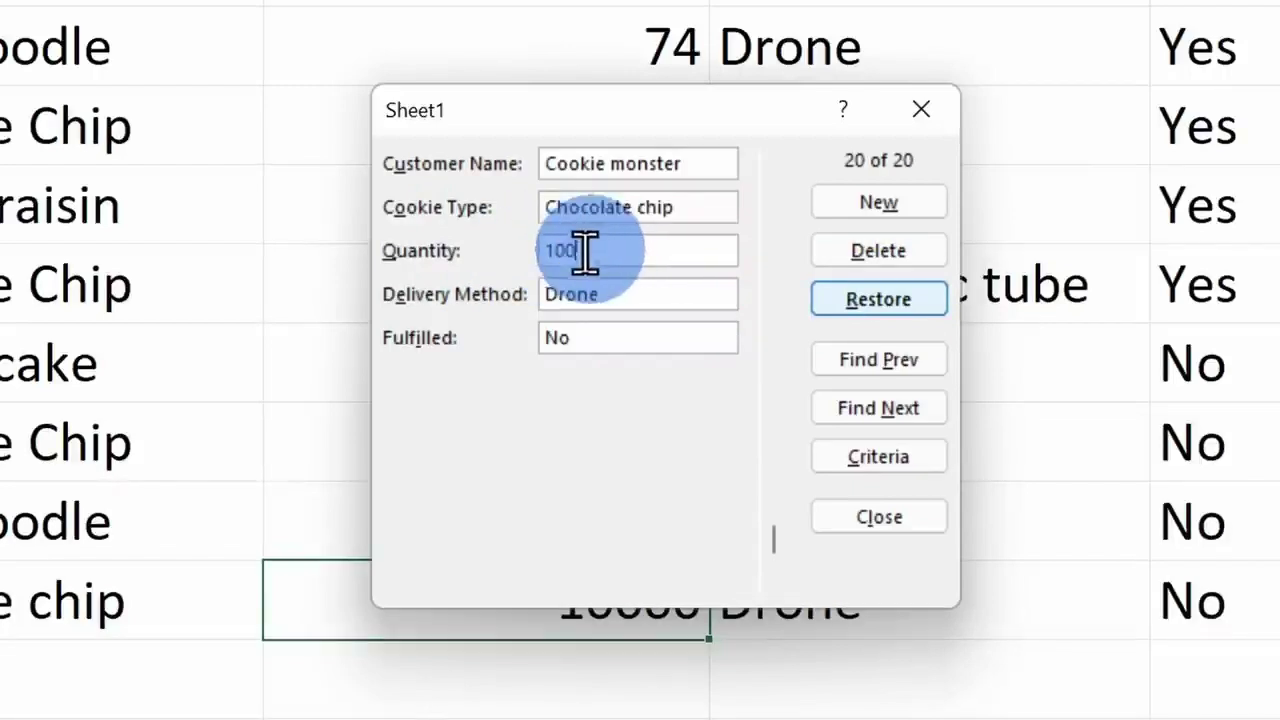
left_click(872, 305)
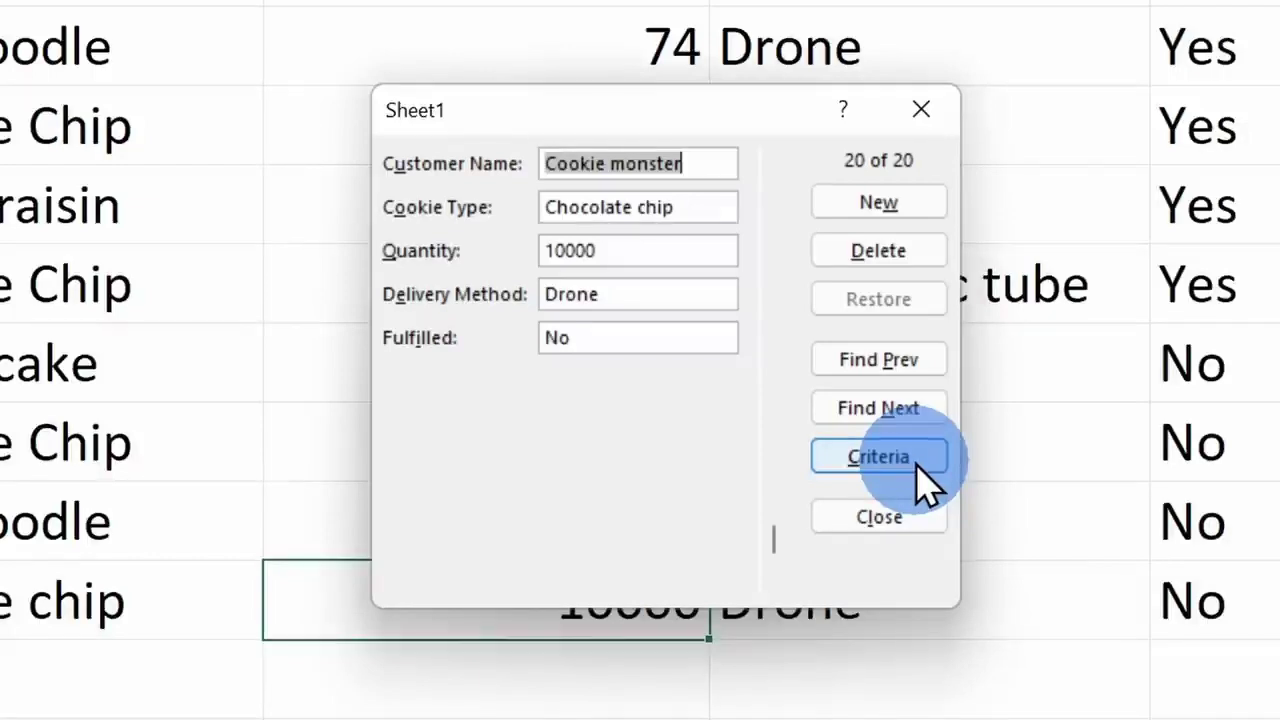
- Toggle Criteria, back to Form, then Criteria again to show empty search fields
left_click(918, 465)
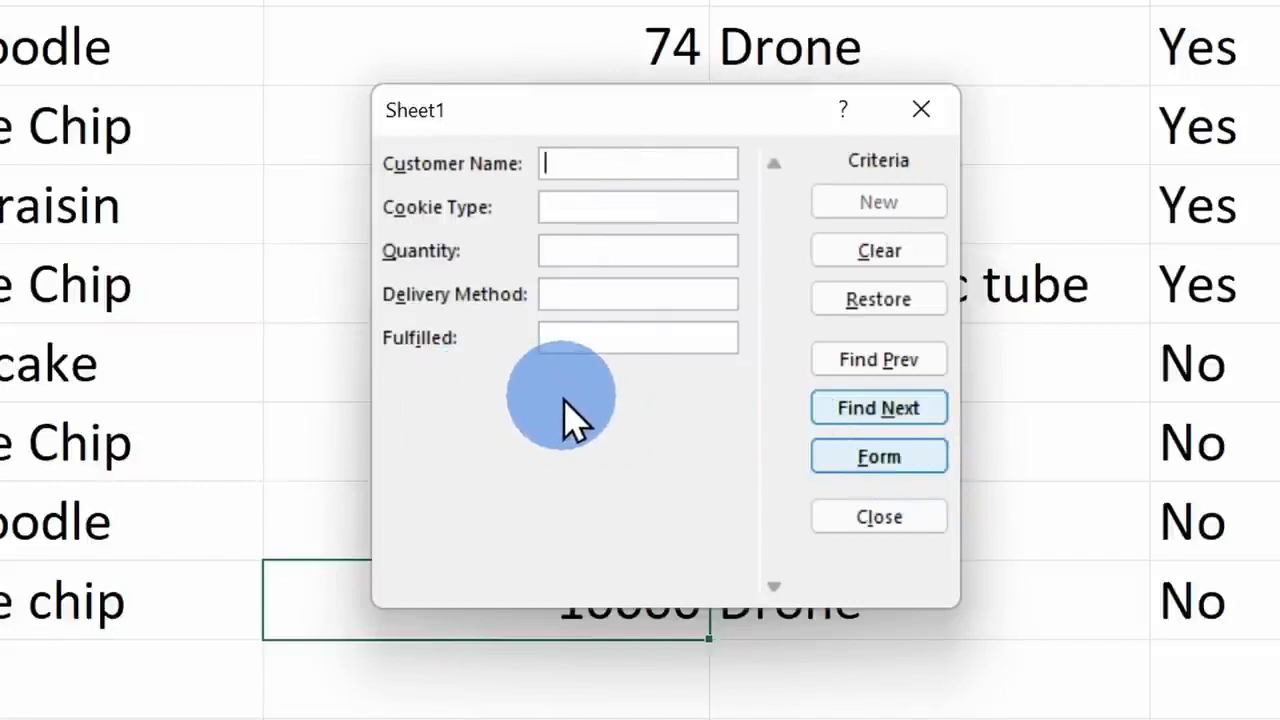
left_click(905, 460)
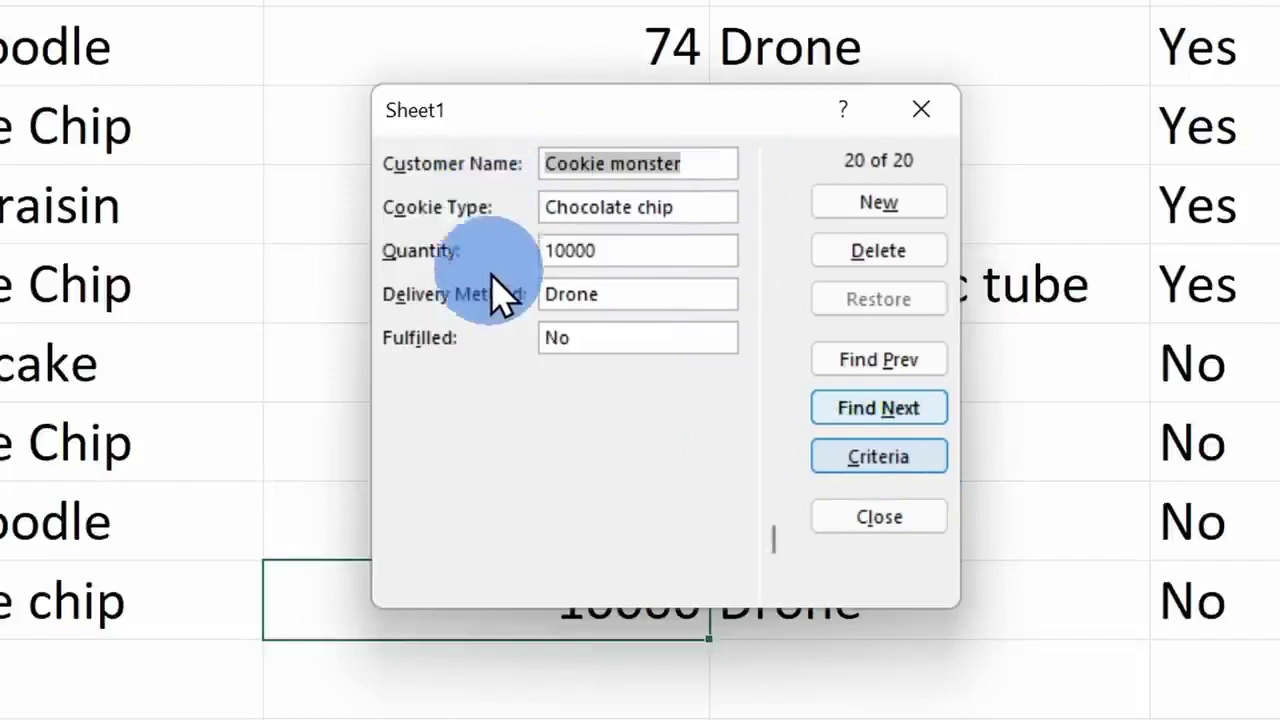
left_click(924, 470)
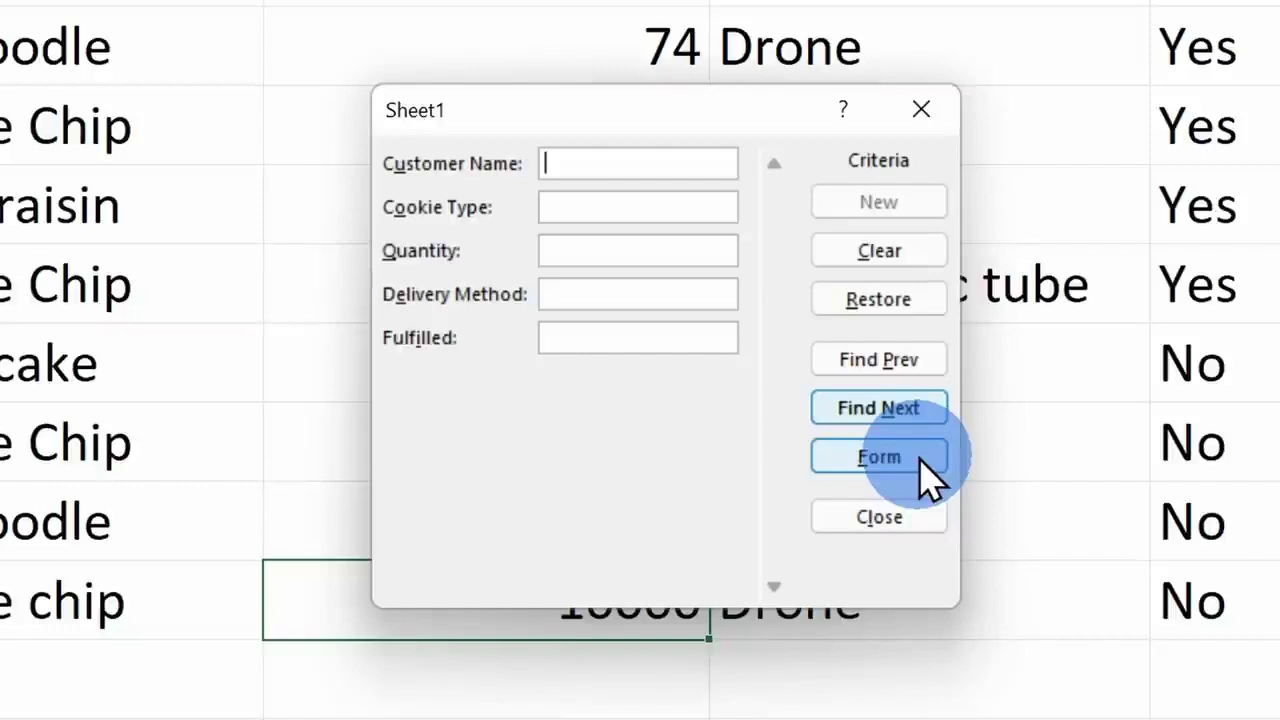
- Search the data form for Cookie Type 'Birthday cake'
left_click(628, 208)
type("Birthday cake")
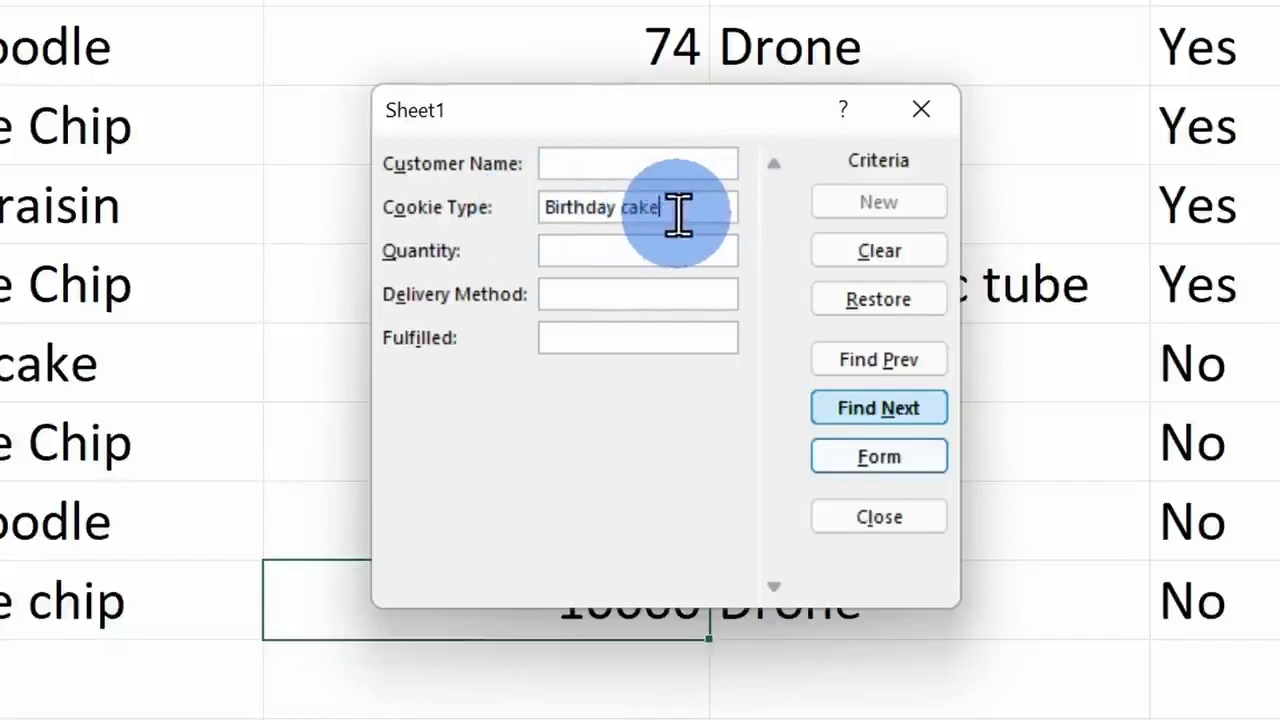
key("Return")
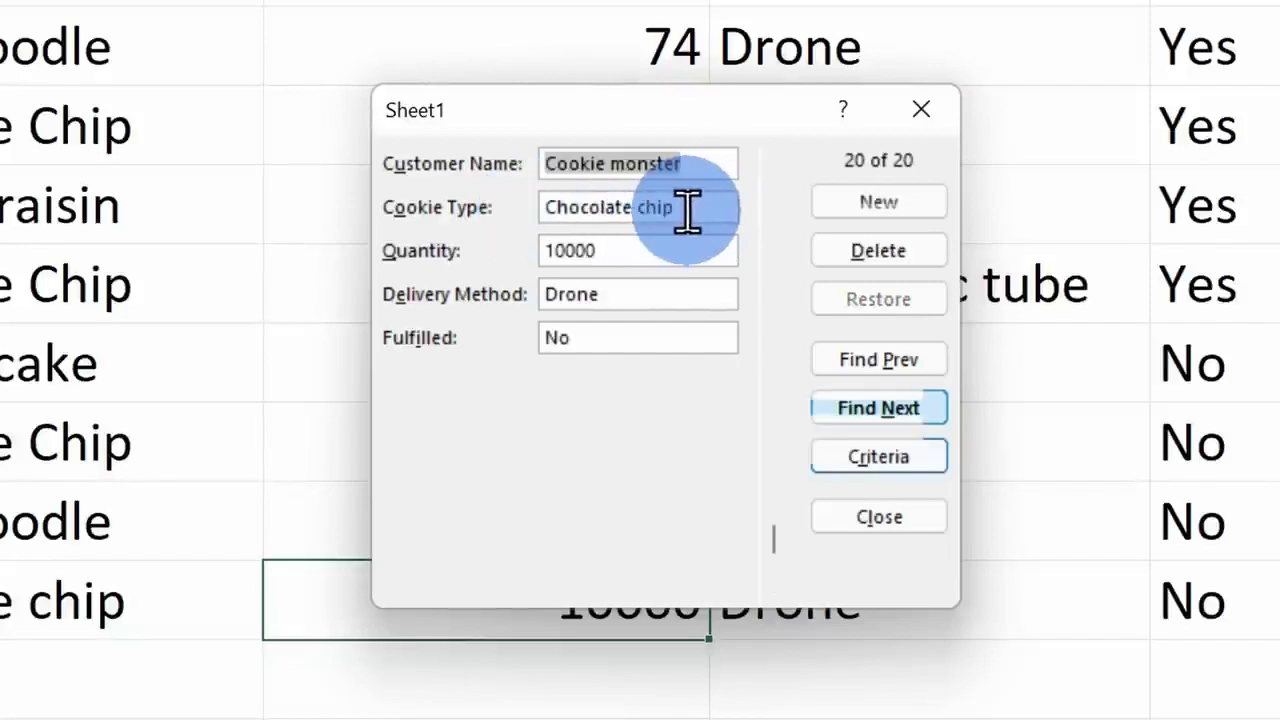
- Step back and forth between Birthday cake matches, ending on record 17 of 20
left_click(898, 368)
left_click(895, 372)
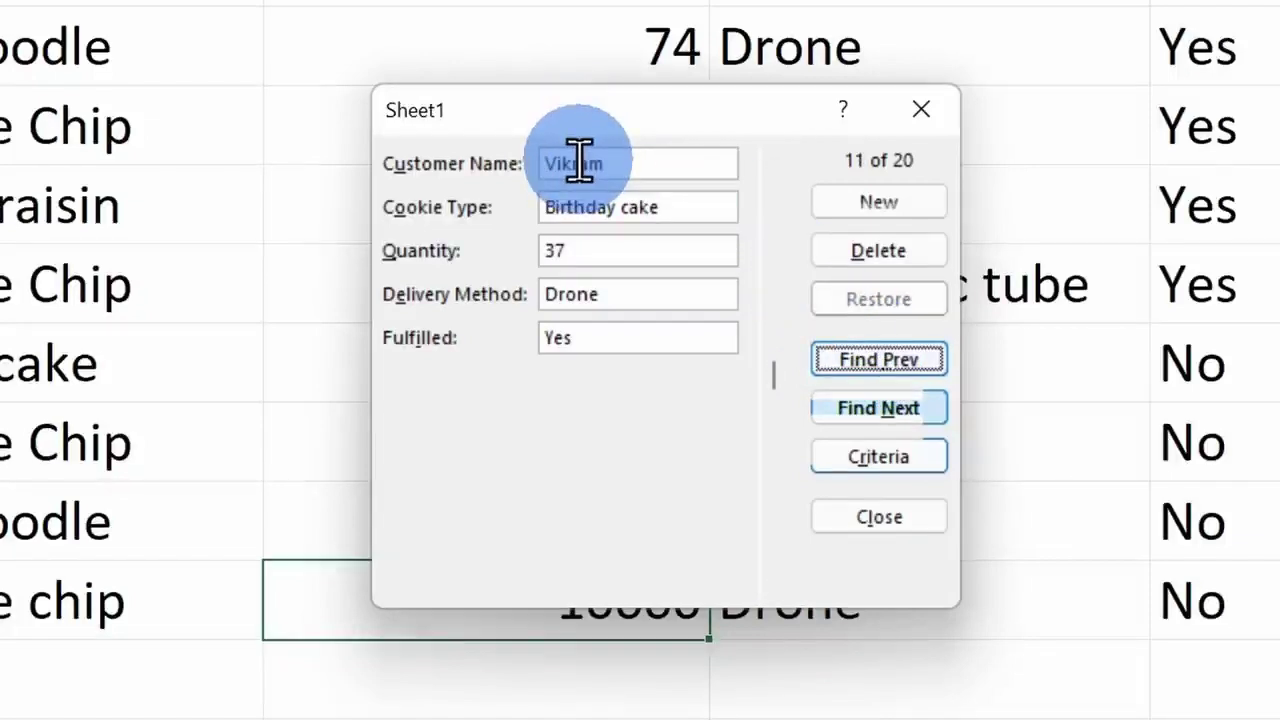
left_click(890, 410)
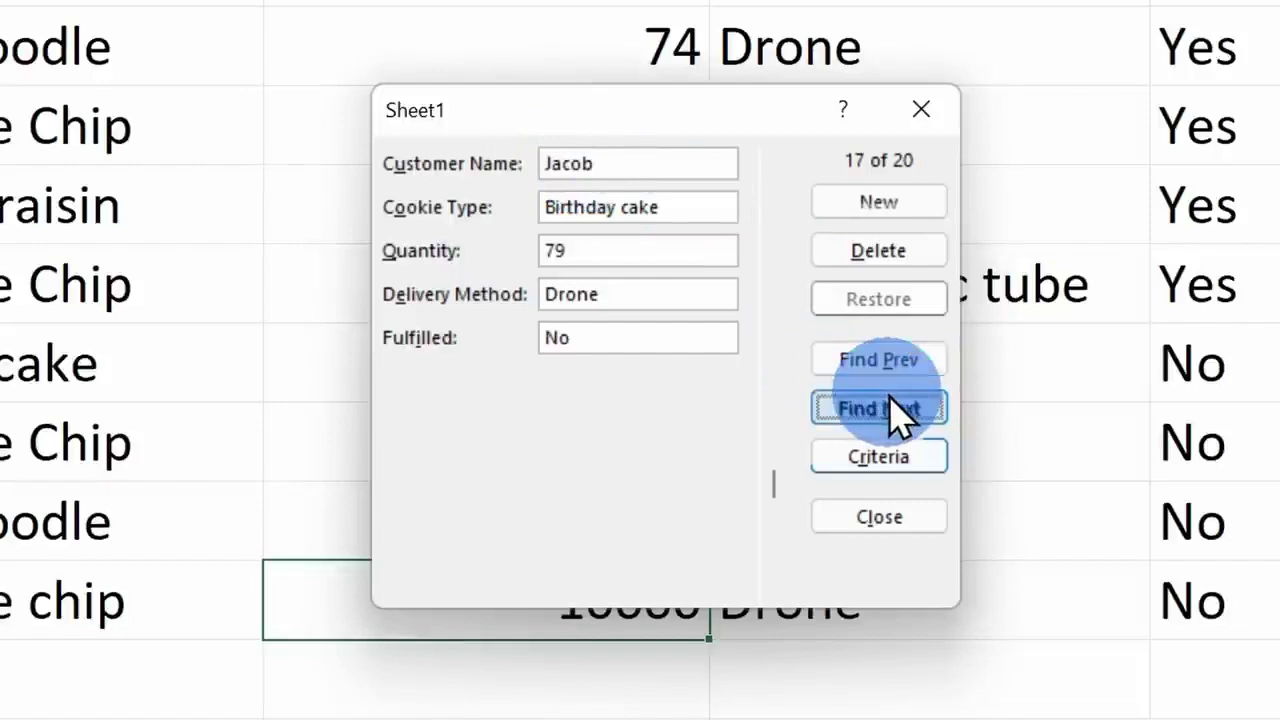
left_click(895, 374)
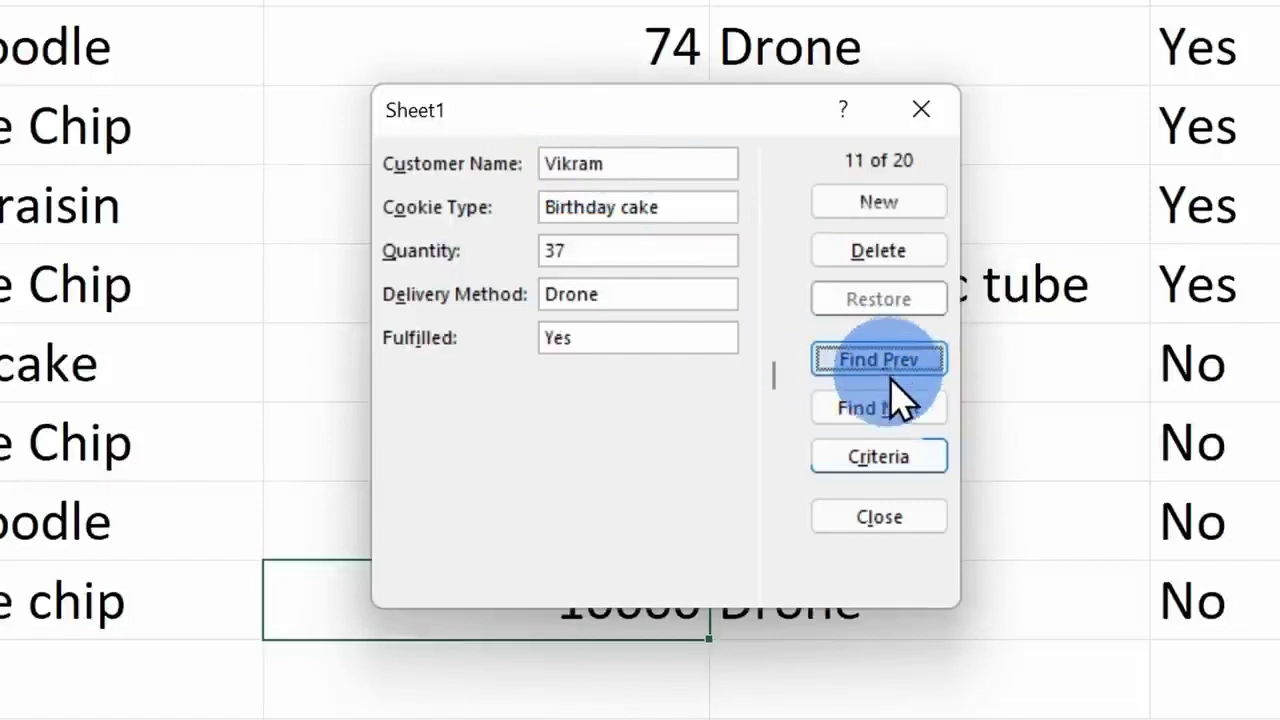
left_click(900, 414)
left_click(903, 377)
left_click(904, 412)
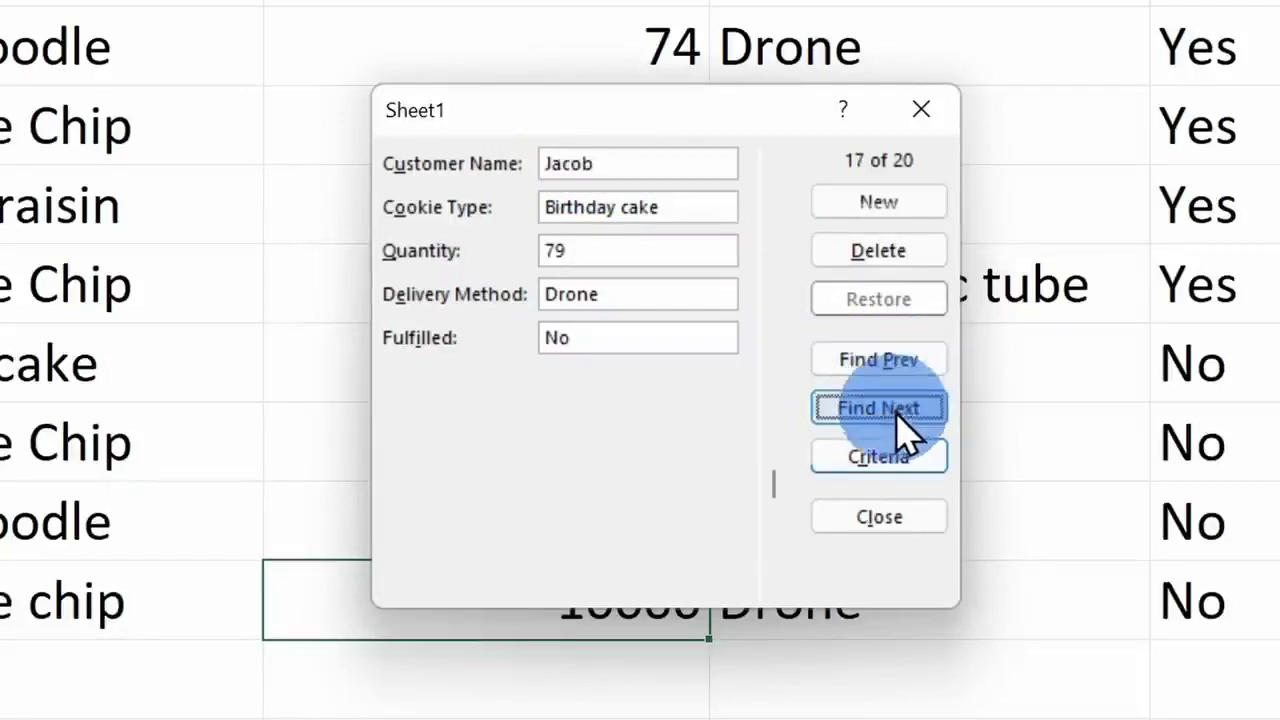
left_click(885, 362)
left_click(872, 412)
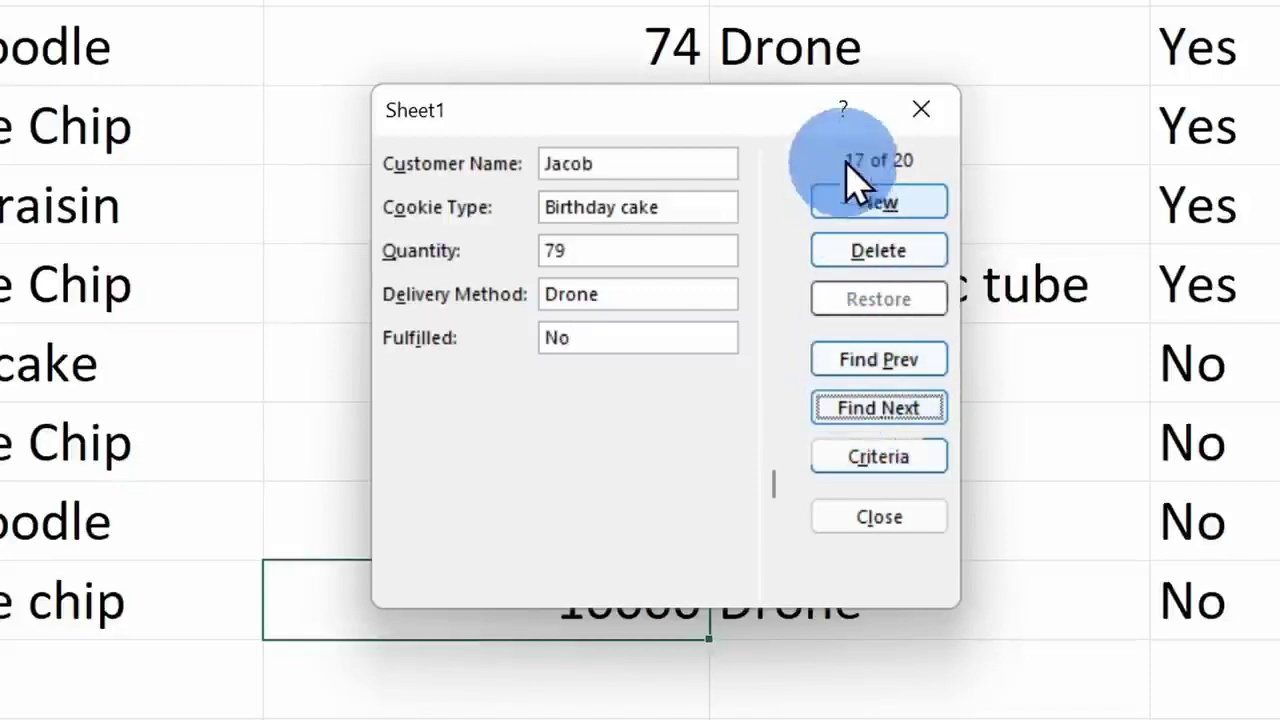
key("shift+Tab")
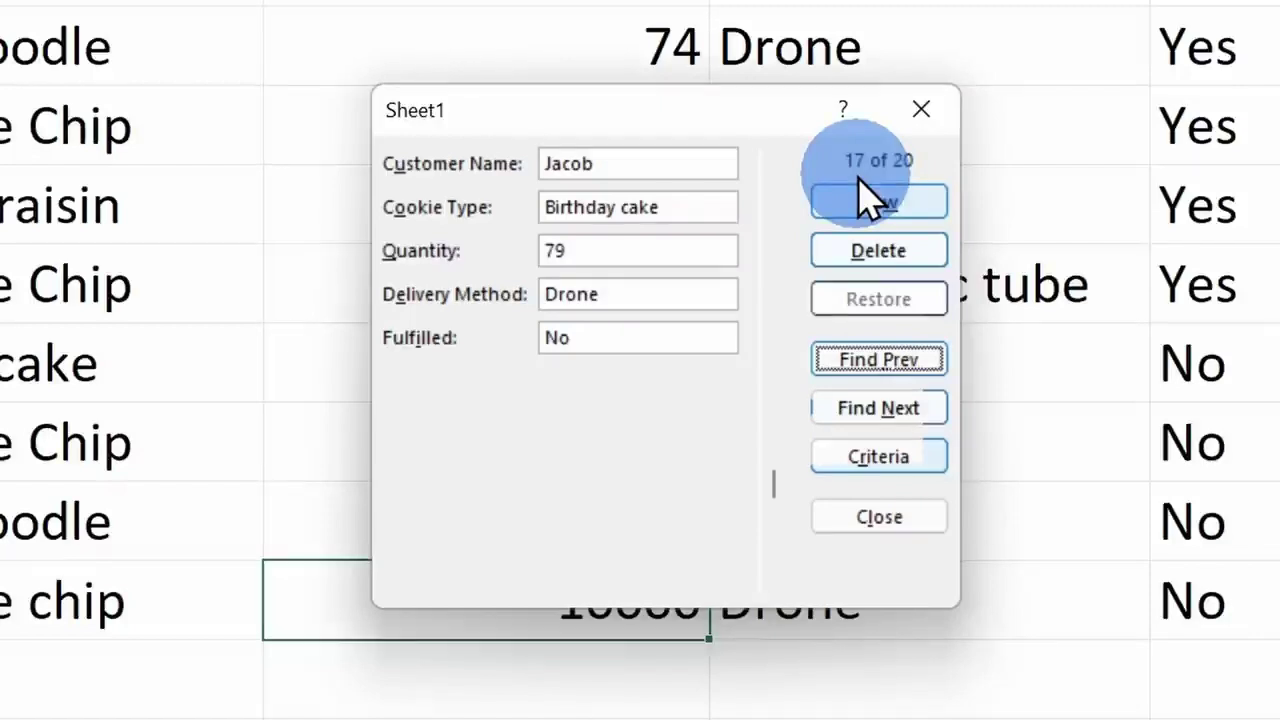
- Replace the Birthday cake criterion with customer names matching 'J*' and search
left_click(880, 460)
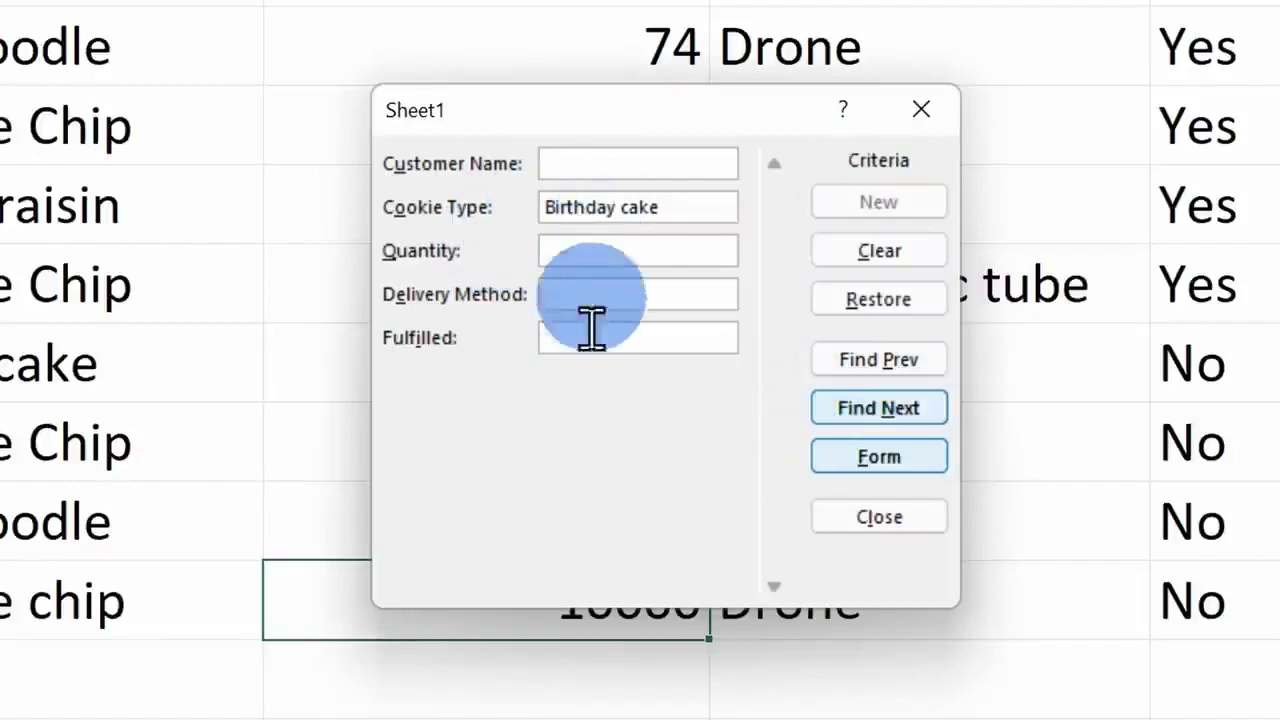
left_click(686, 208)
key("BackSpace")
key("BackSpace")
key("BackSpace")
key("BackSpace")
key("BackSpace")
key("BackSpace")
key("BackSpace")
key("BackSpace")
key("BackSpace")
key("BackSpace")
key("BackSpace")
key("BackSpace")
key("BackSpace")
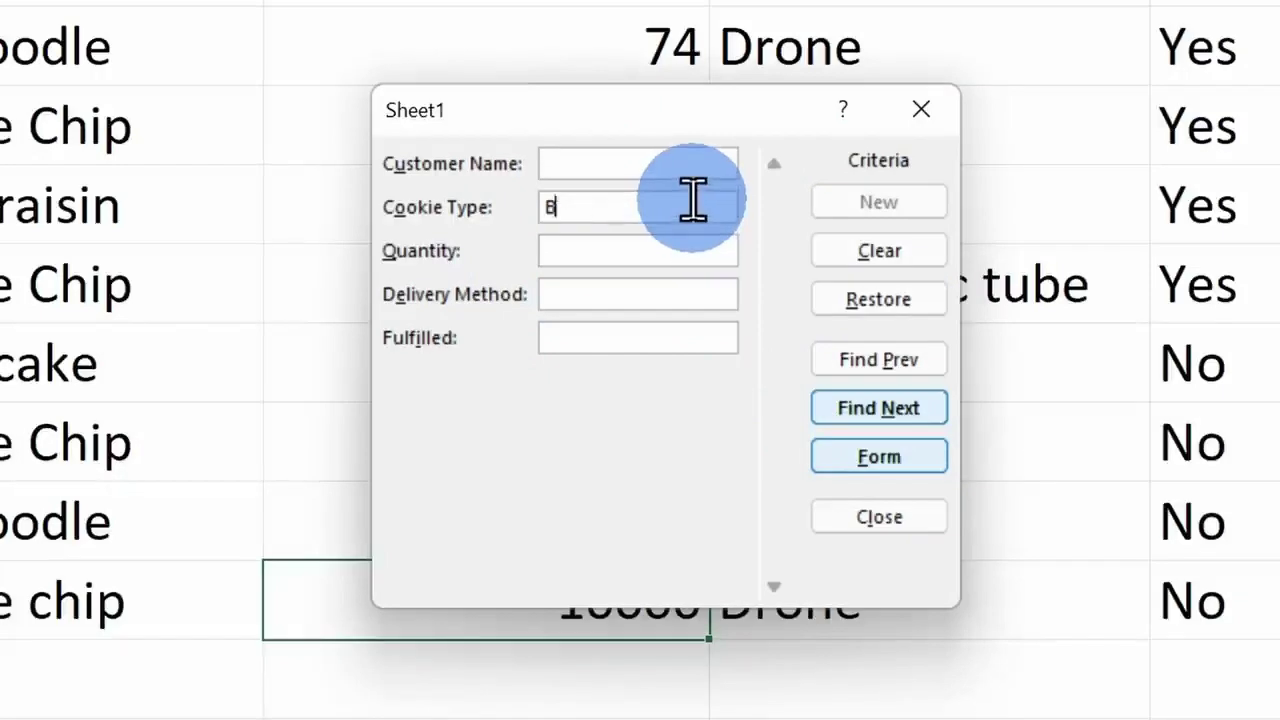
left_click(626, 166)
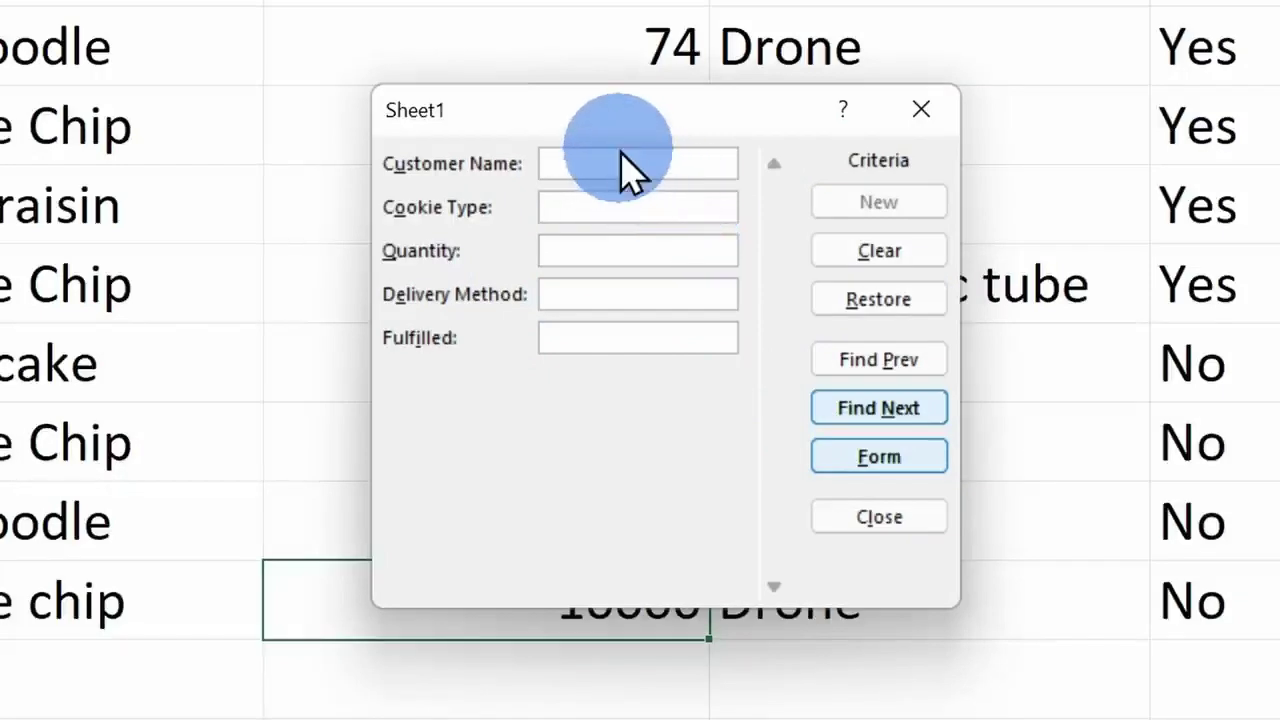
type("J*")
key("Return")
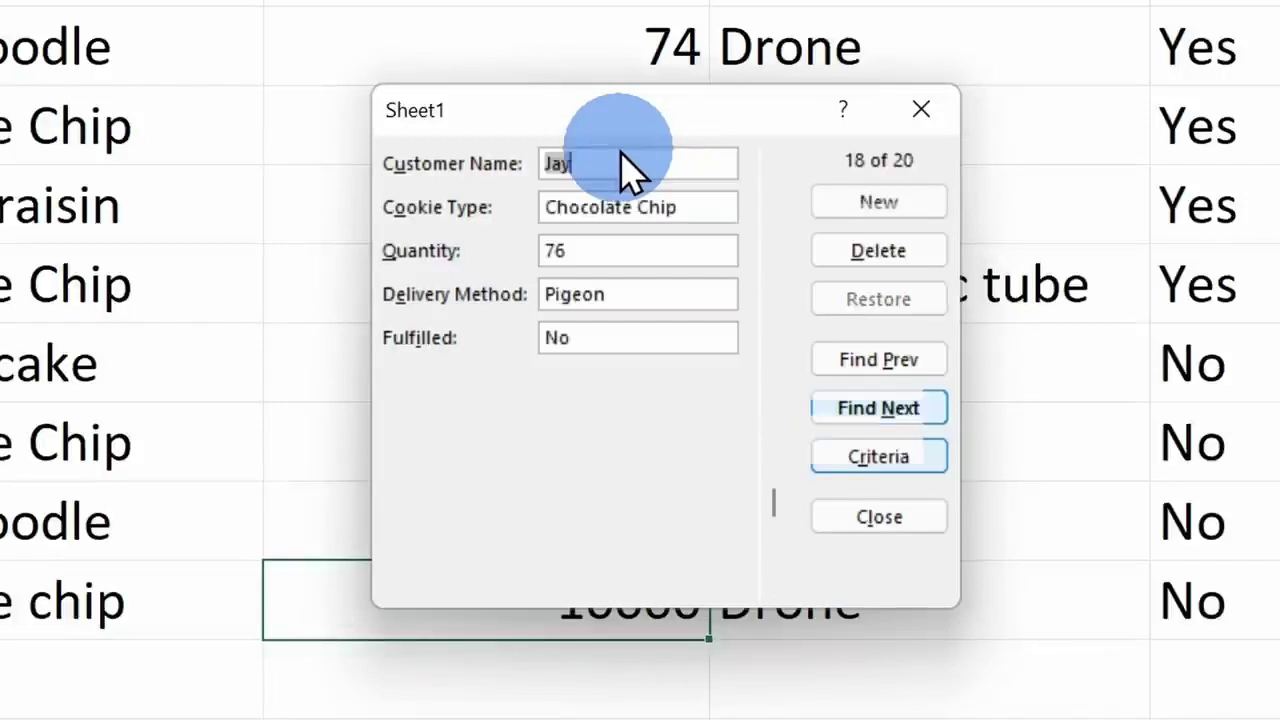
- Step through the J-name matches to record 18 of 20, then close the form
left_click(892, 366)
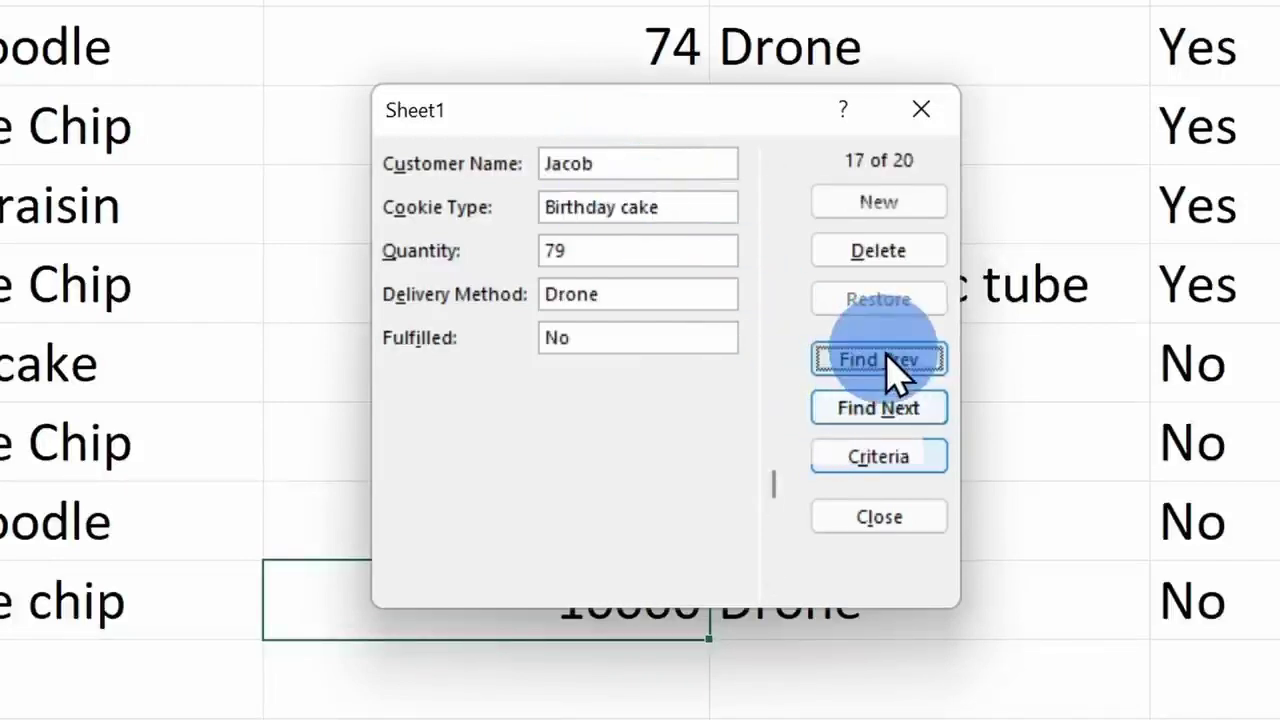
left_click(890, 367)
left_click(888, 368)
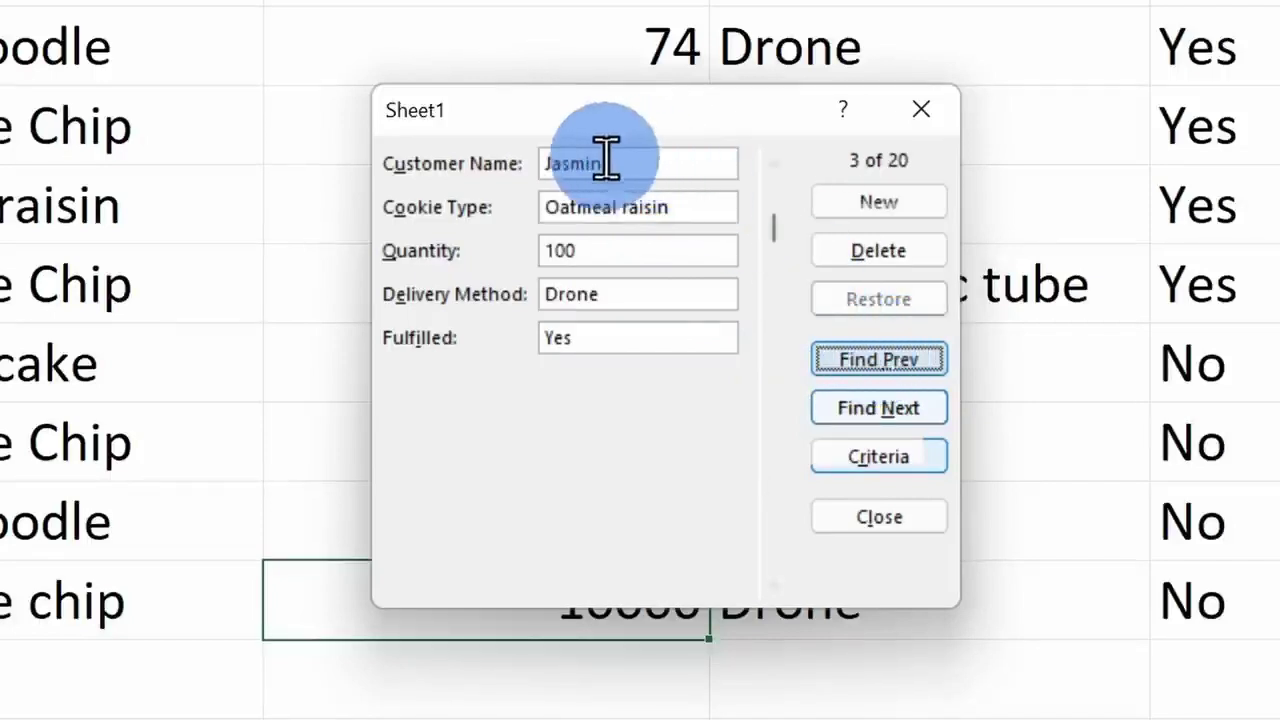
left_click(886, 409)
left_click(884, 395)
left_click(884, 395)
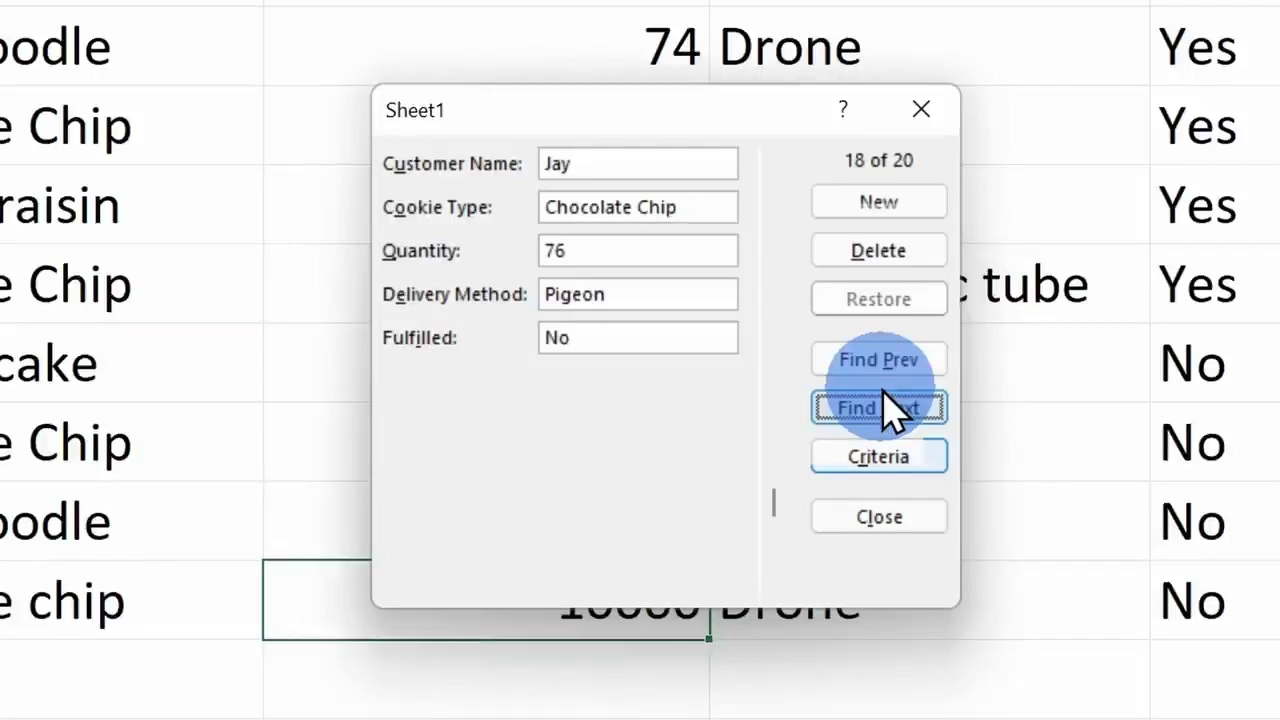
left_click(879, 517)
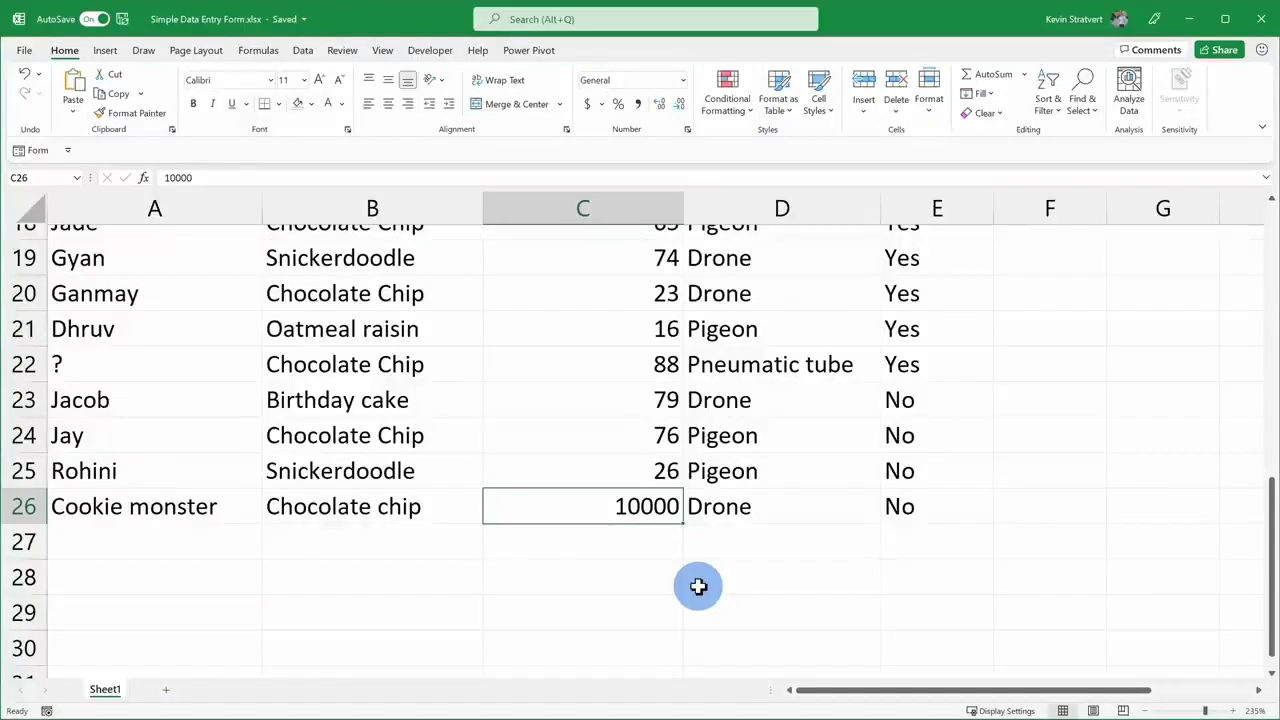
- Jump to the Quantity header, then select the quantities downward starting from 79 in C7
key("ctrl+Up")
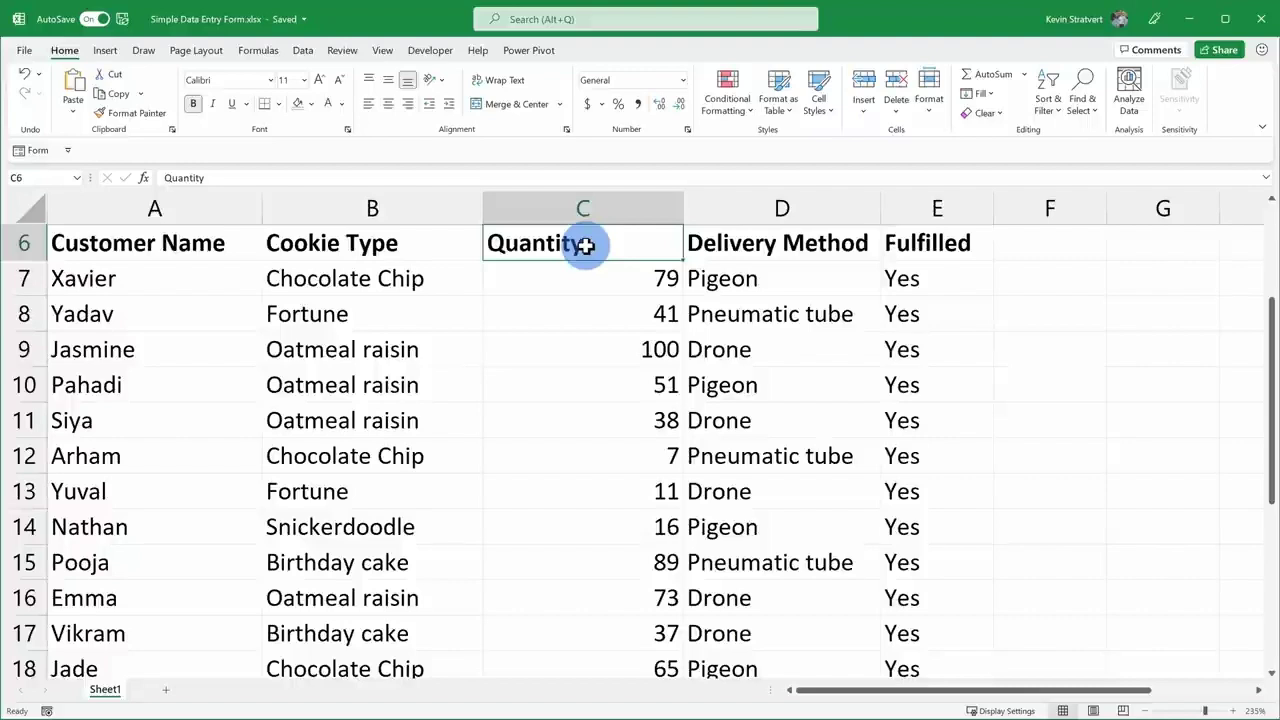
key("Down")
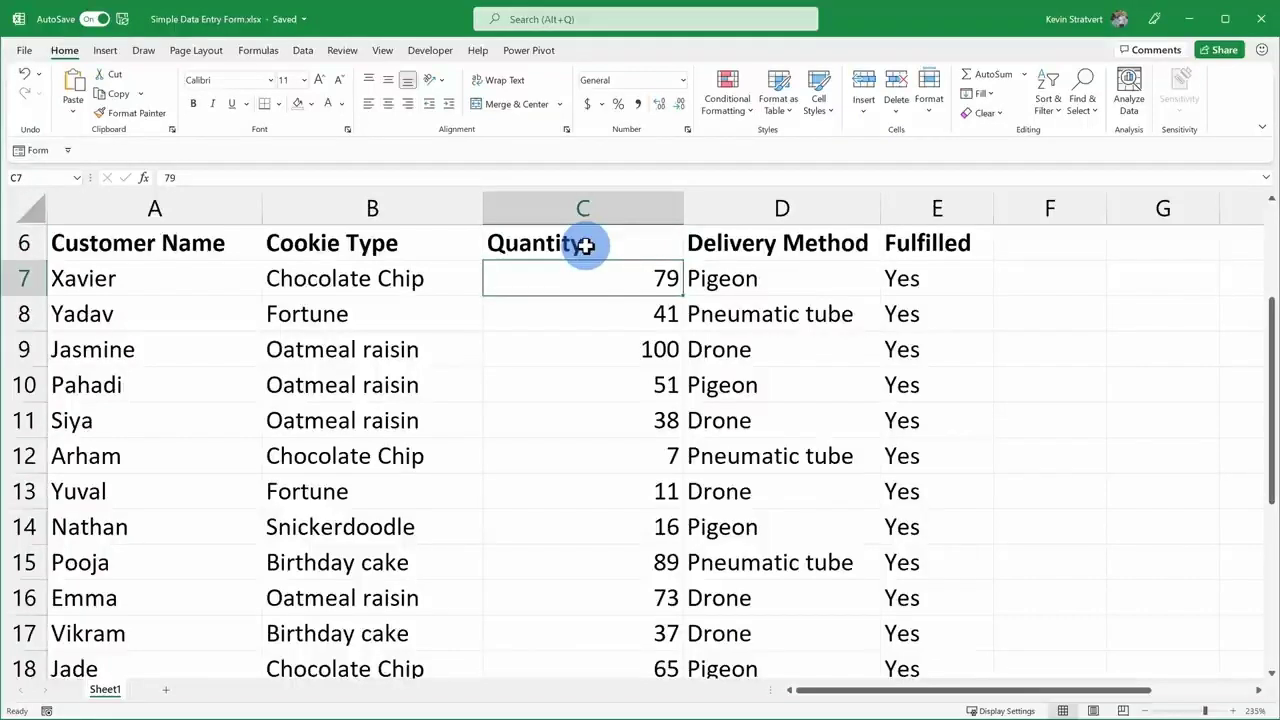
key("shift+Down")
key("shift+Down")
key("shift+Down")
key("shift+Down")
key("shift+Down")
key("shift+Down")
key("shift+Down")
key("shift+Down")
key("shift+Down")
key("shift+Down")
key("shift+Down")
key("shift+Down")
key("shift+Down")
key("shift+Down")
key("shift+Down")
key("shift+Down")
key("shift+Down")
key("shift+Down")
key("shift+Down")
key("shift+Down")
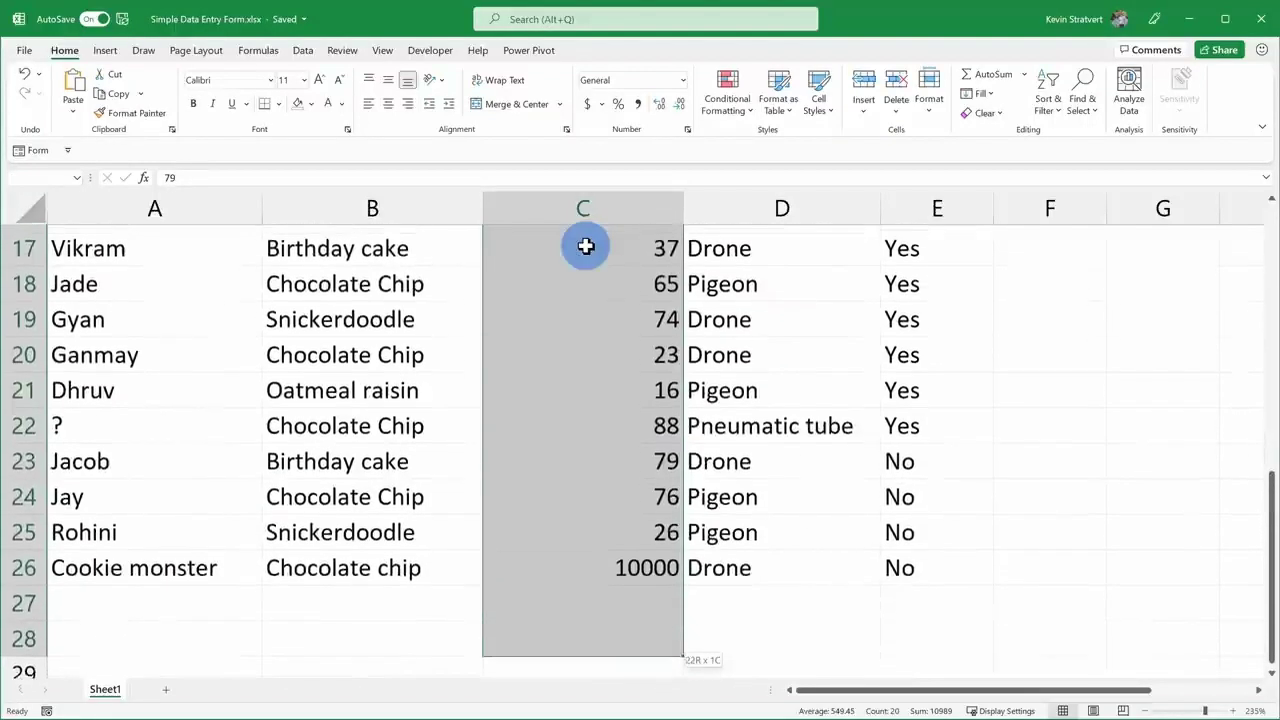
key("shift+Down")
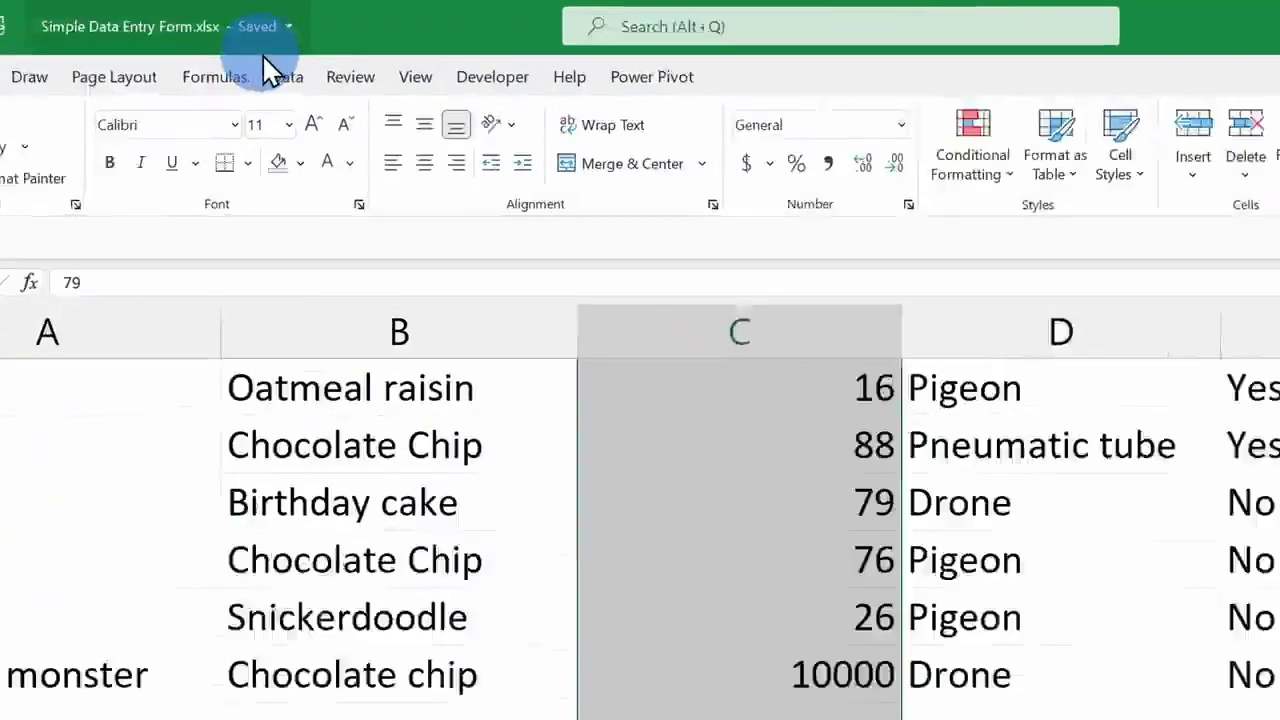
- Add a Data Validation rule allowing only whole numbers greater than 0 for the quantities
left_click(302, 50)
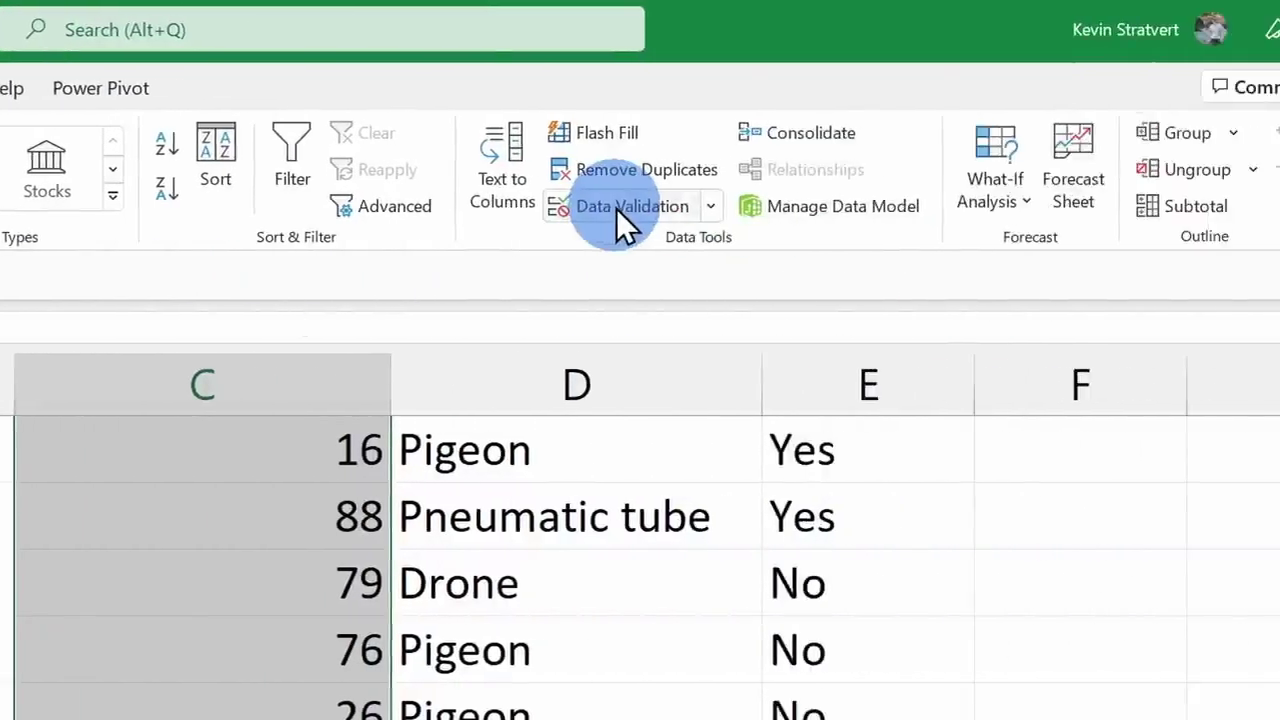
left_click(1220, 209)
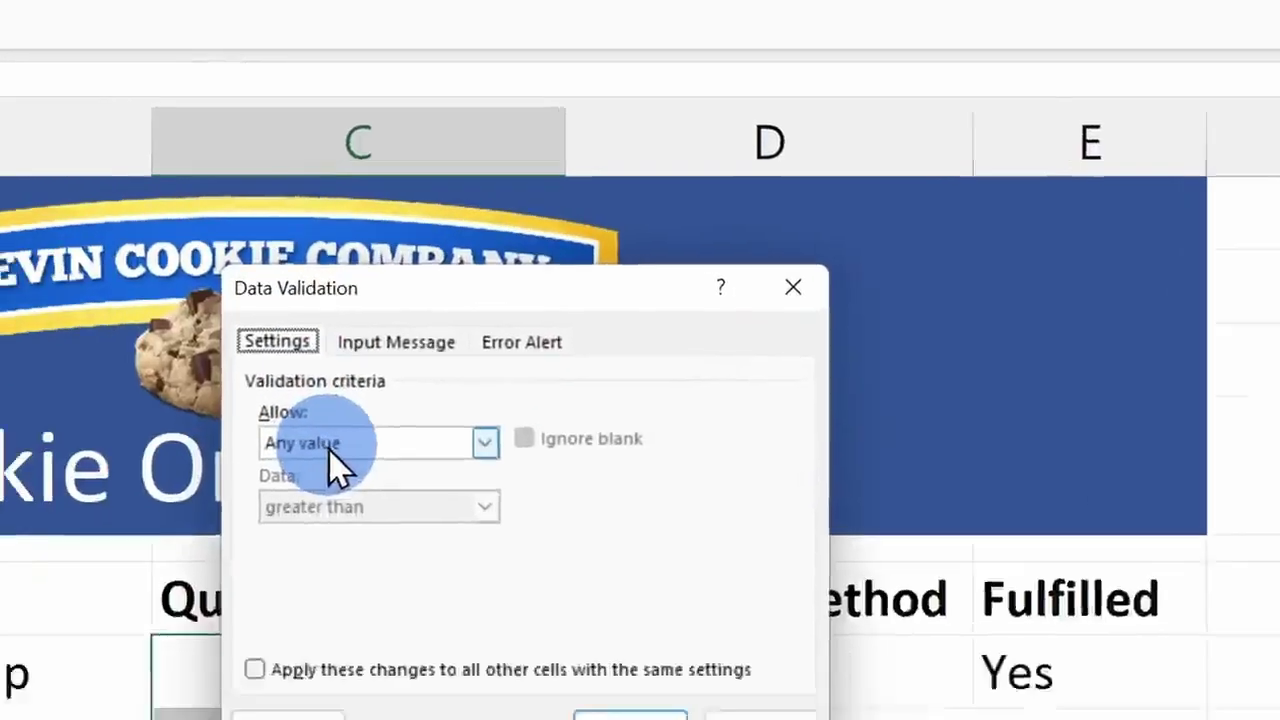
left_click(196, 660)
left_click(462, 350)
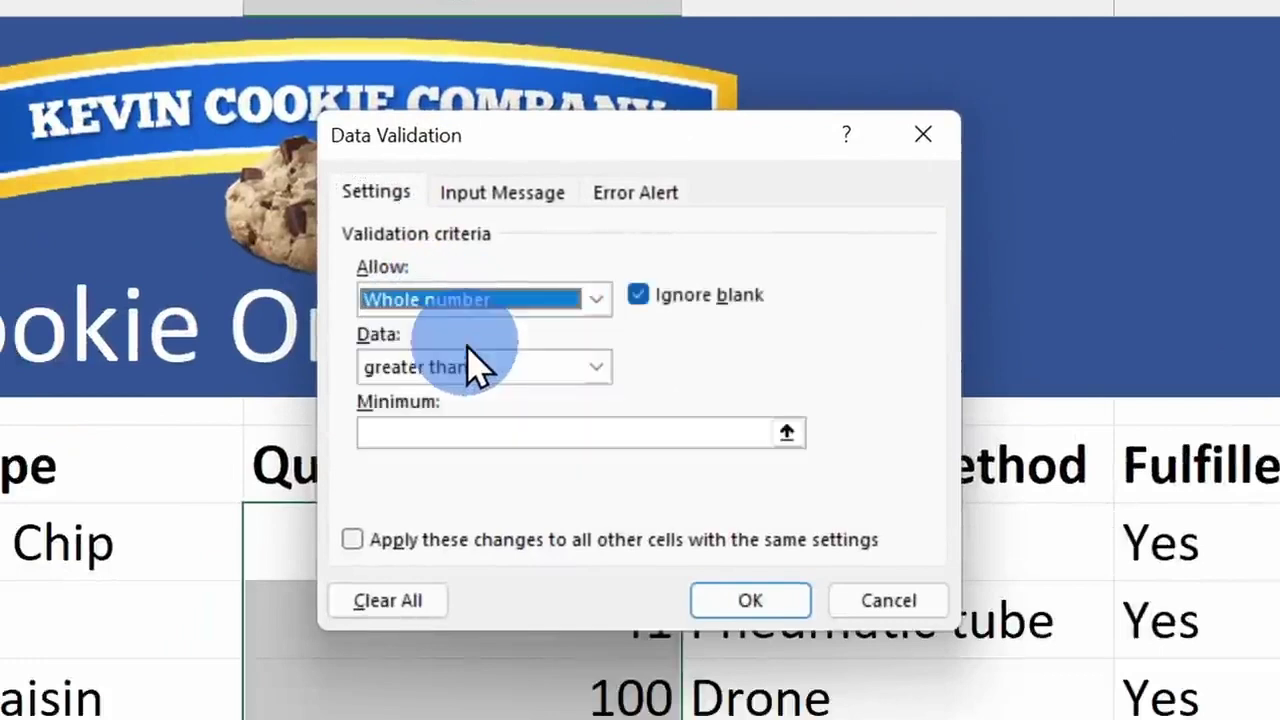
left_click(466, 433)
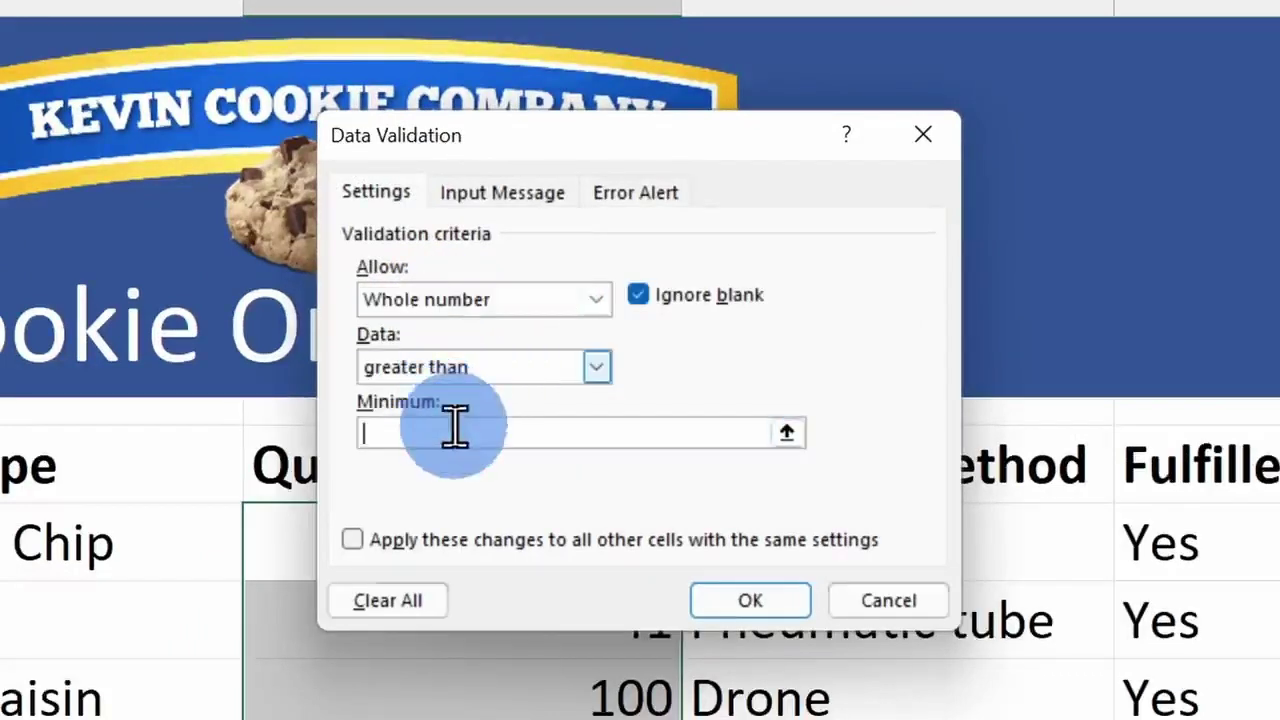
type("0")
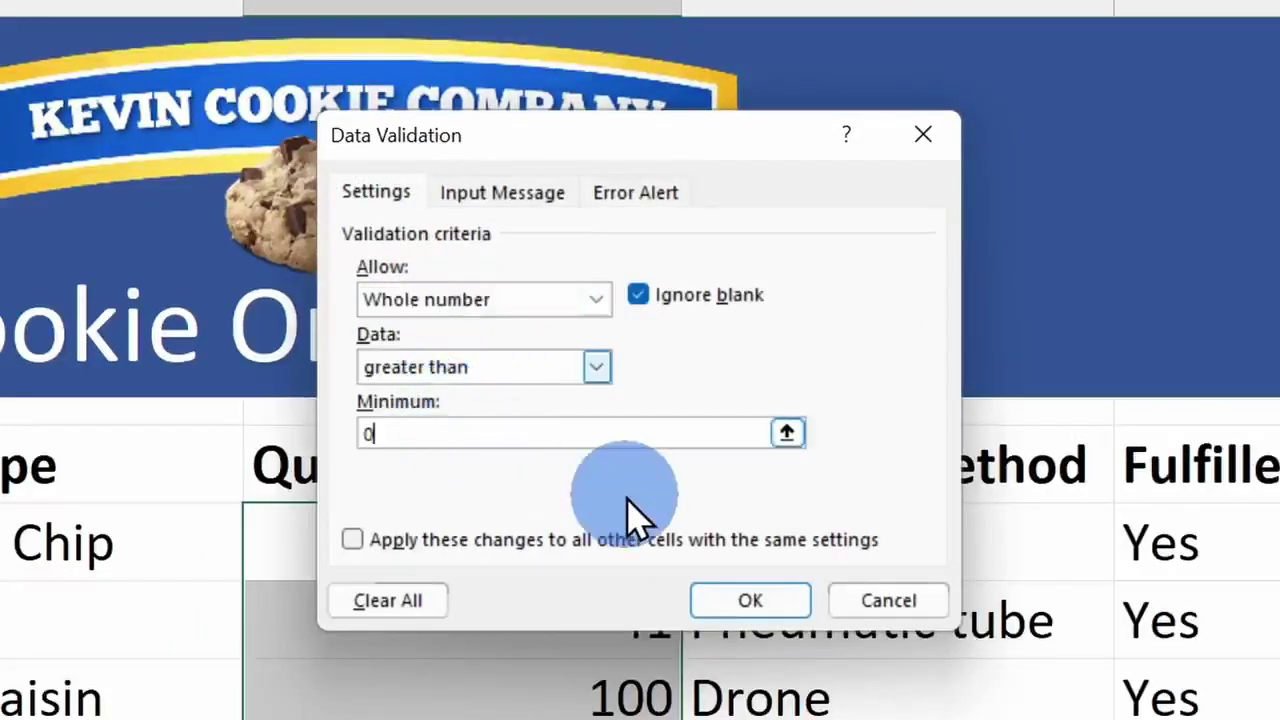
left_click(752, 602)
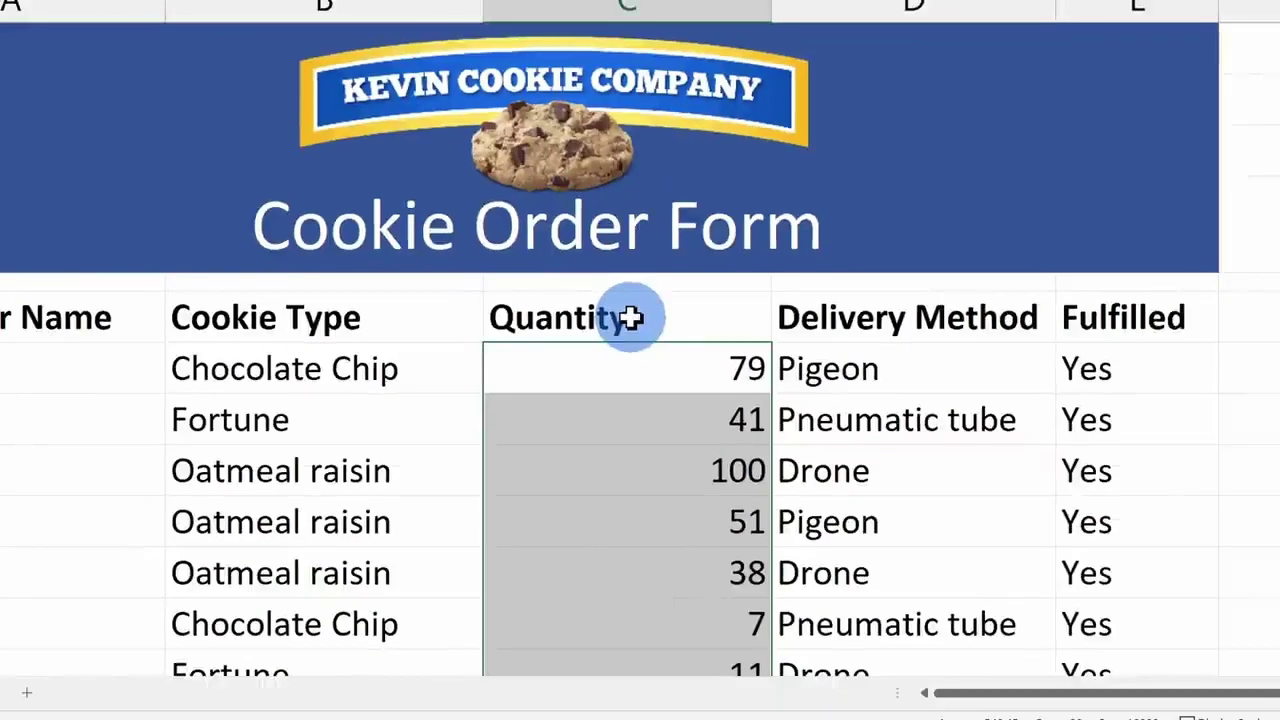
- Enter -1 in C7 to test the rule, then cancel the error so 79 remains
left_click(503, 531)
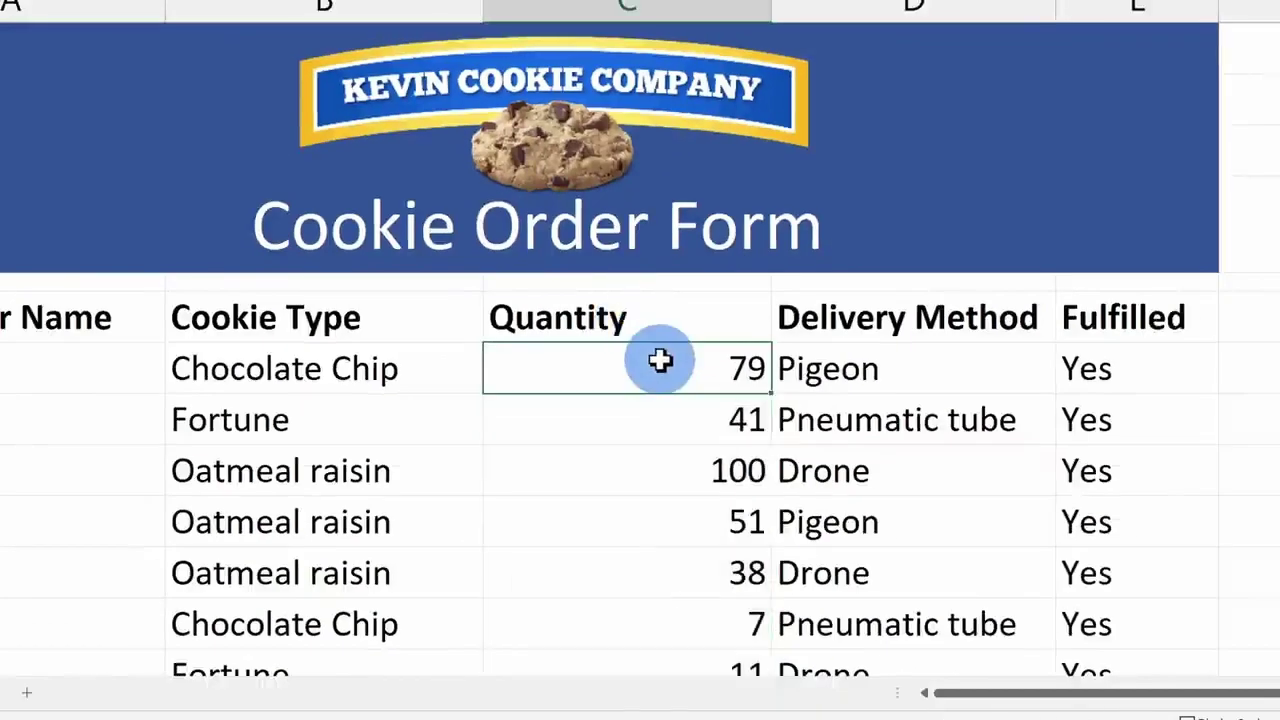
type("-1")
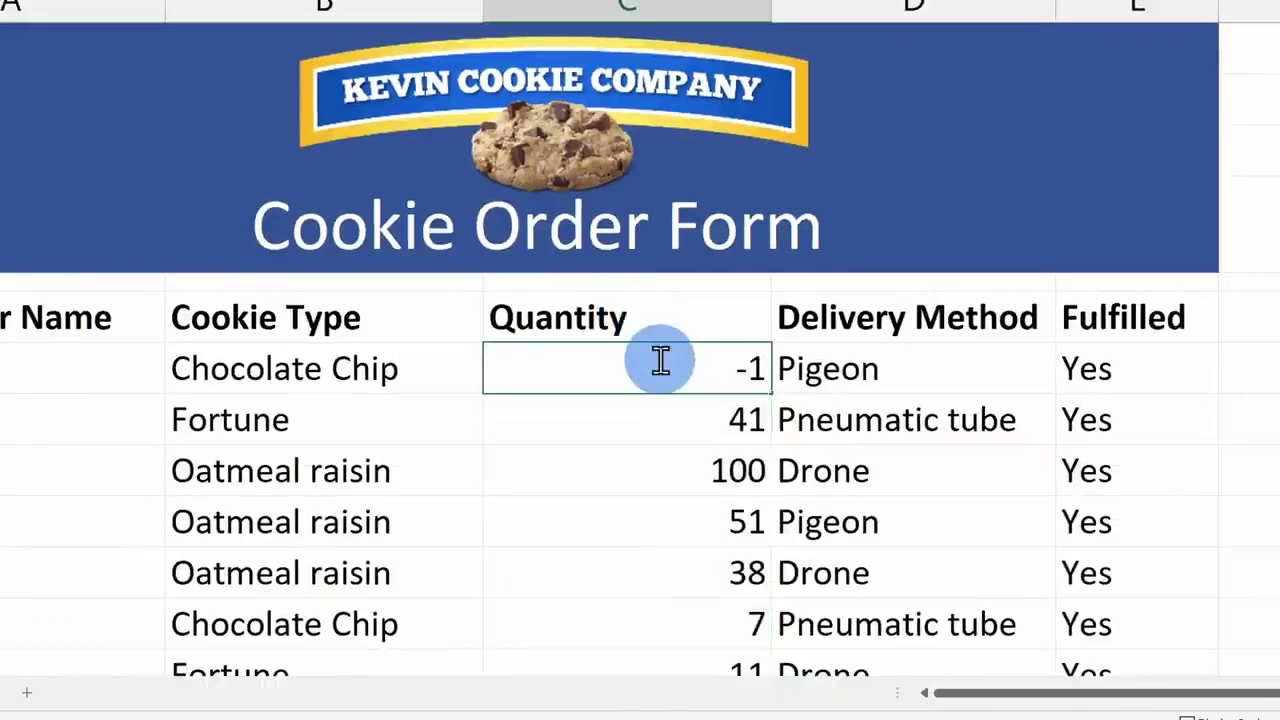
key("Return")
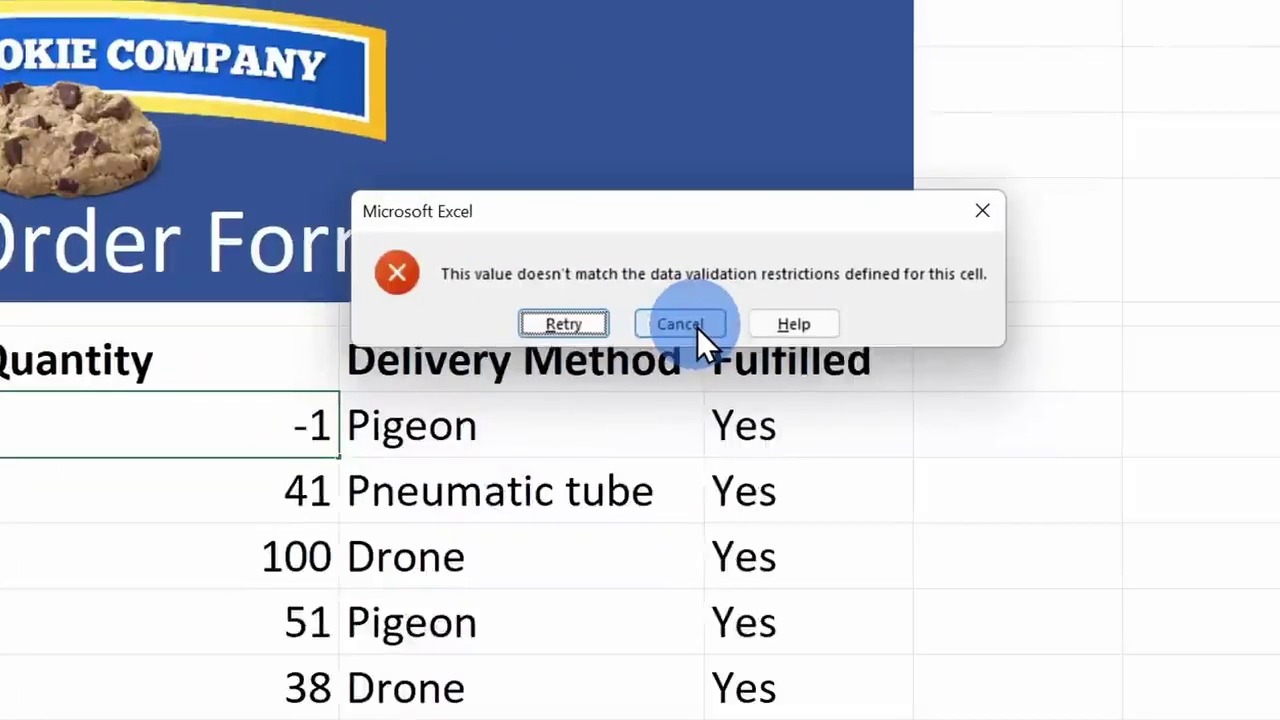
left_click(1037, 289)
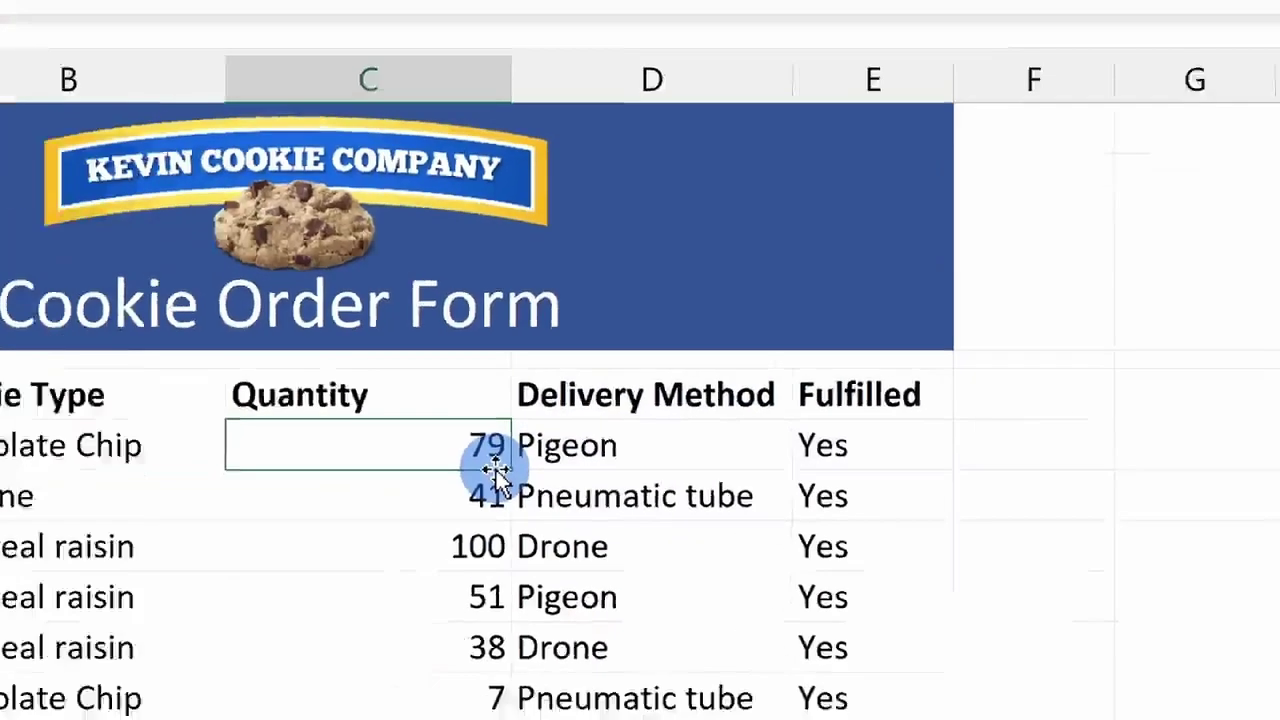
- In the Alt+D+O data form, change the first record's quantity from 79 to -1, then cancel the rejection
key("alt")
key("d")
key("o")
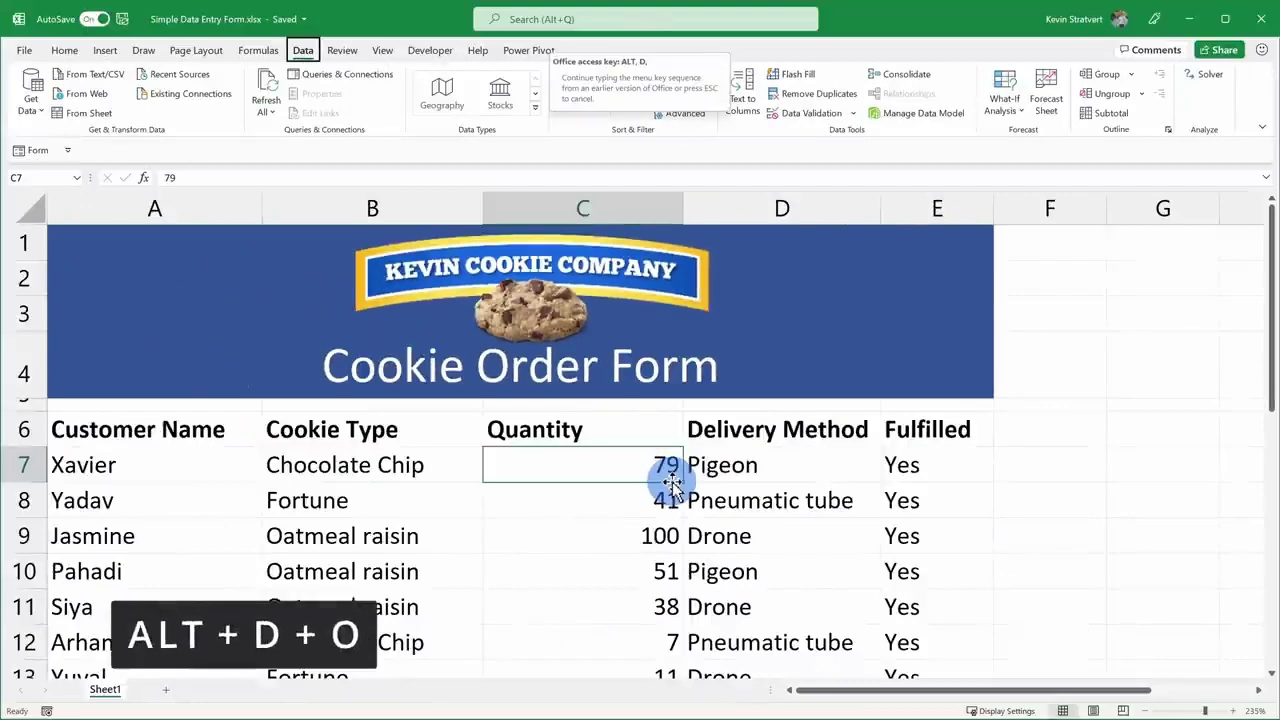
key("o")
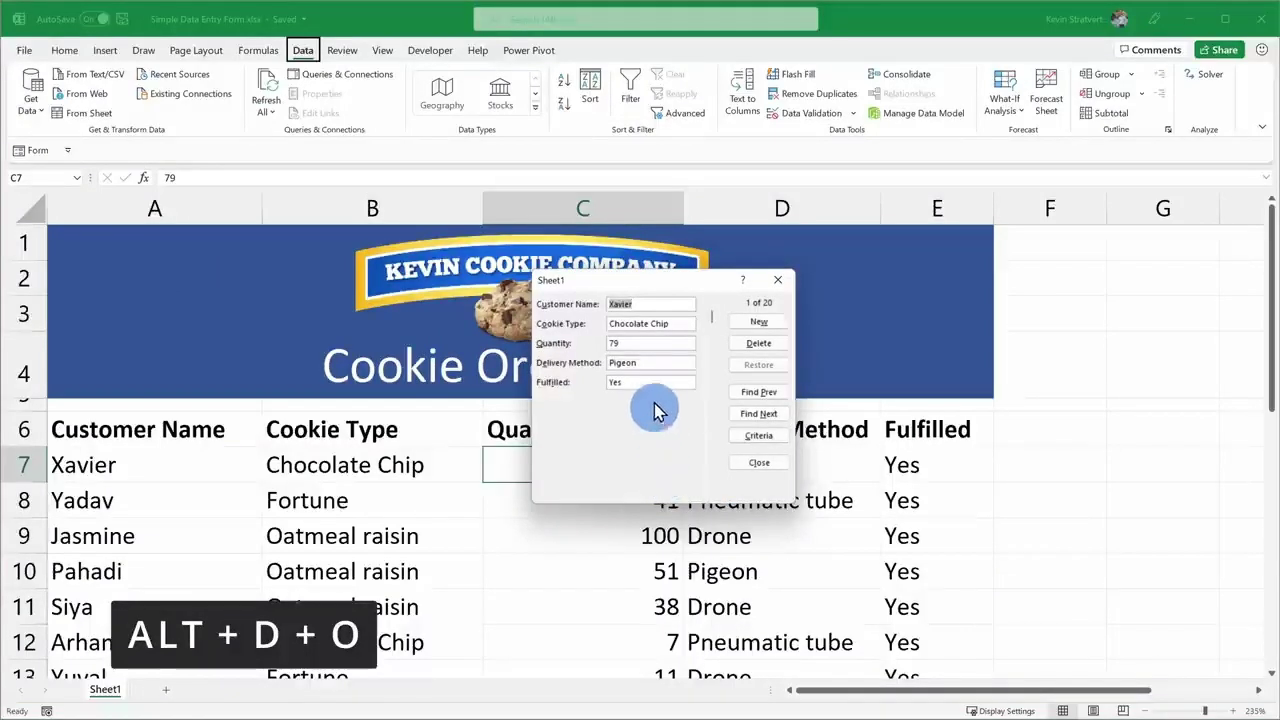
left_click(651, 345)
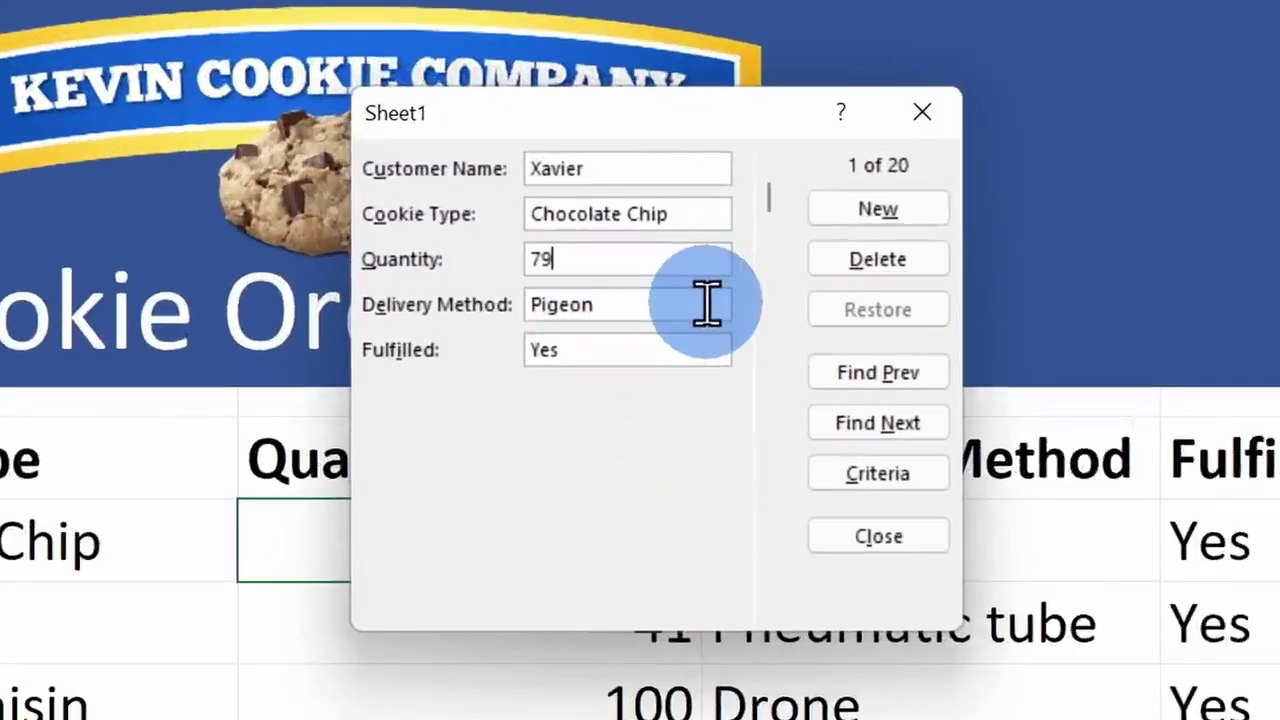
key("BackSpace")
key("BackSpace")
type("-1")
key("Return")
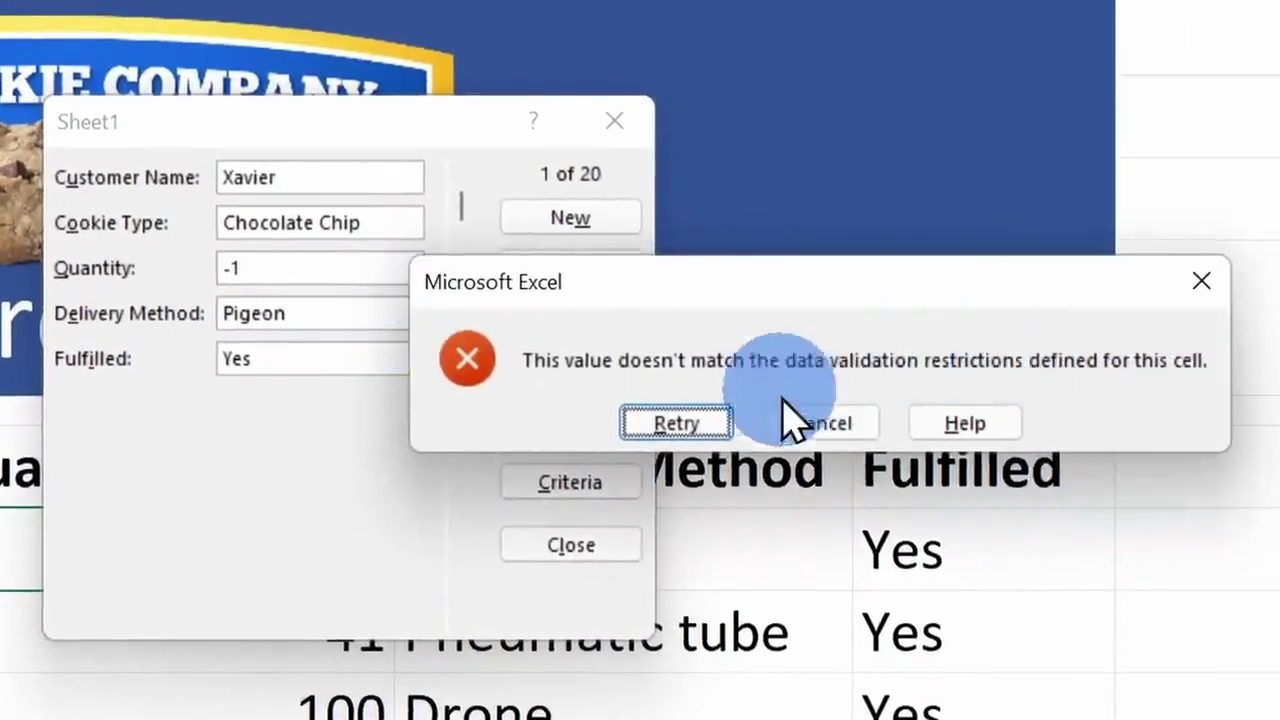
left_click(840, 430)
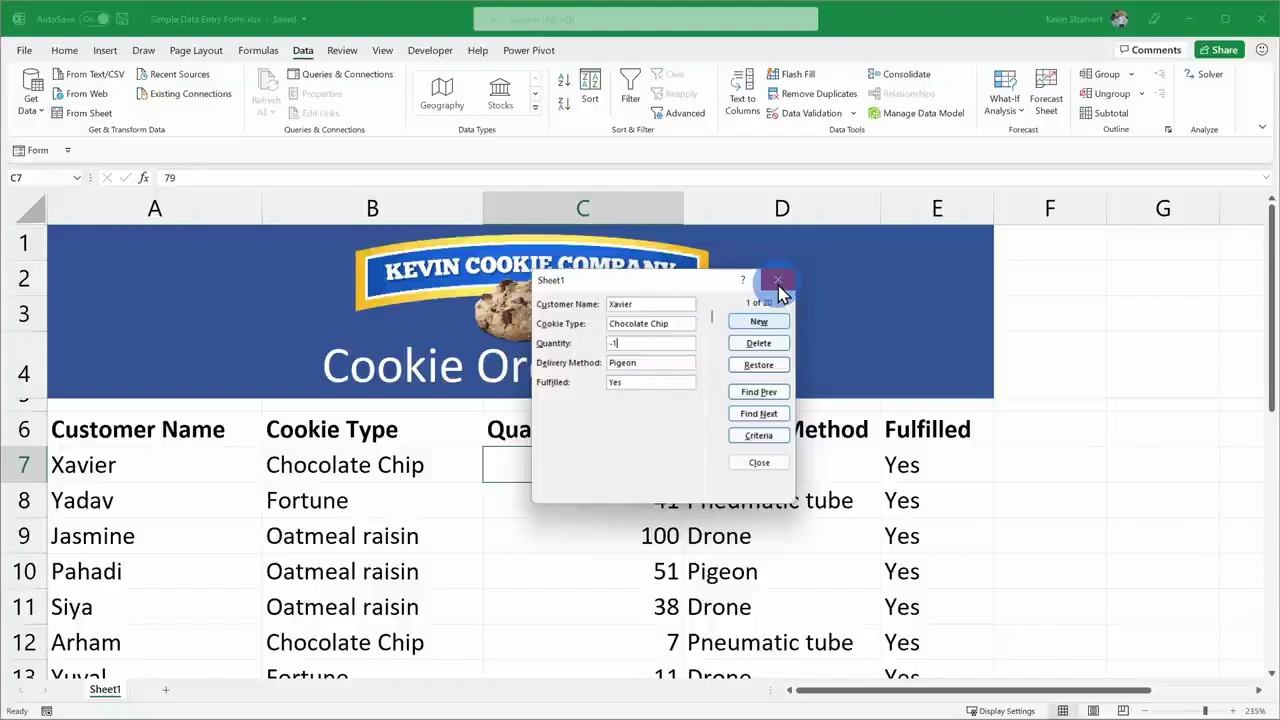
- Close the data form and turn on the Developer tab in the ribbon customization options
left_click(778, 284)
left_click(525, 431)
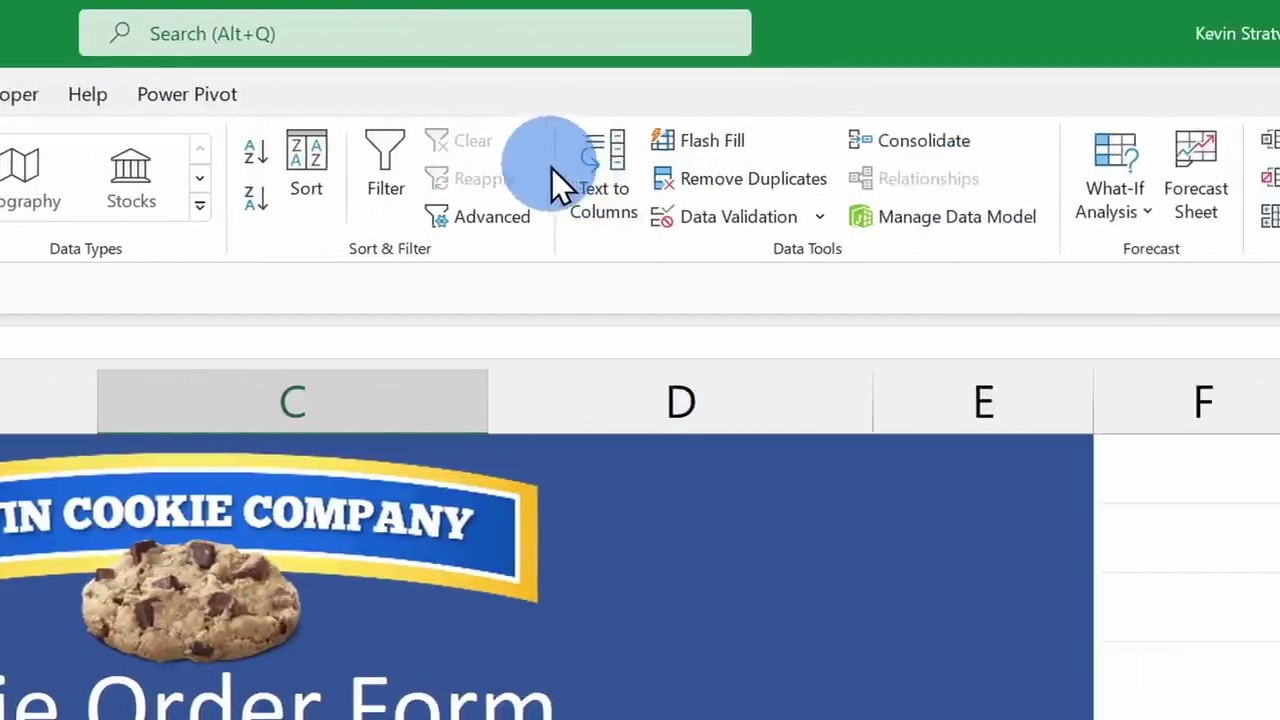
right_click(548, 168)
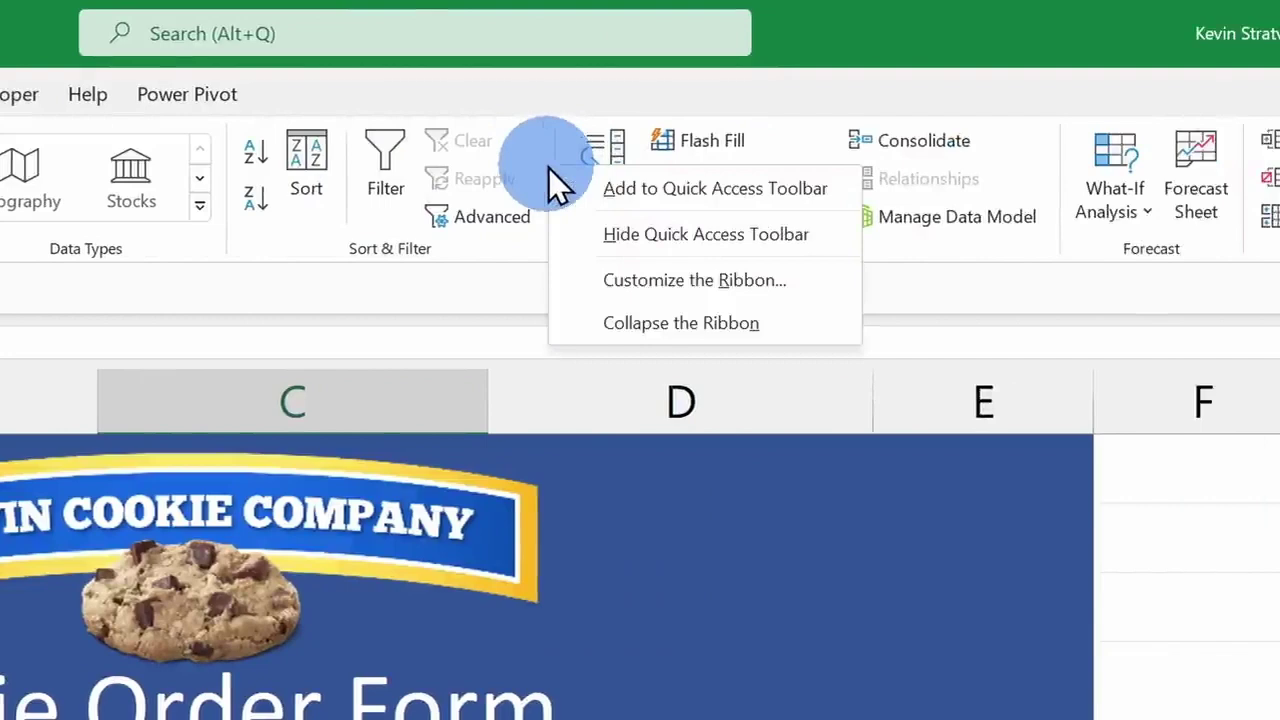
left_click(681, 273)
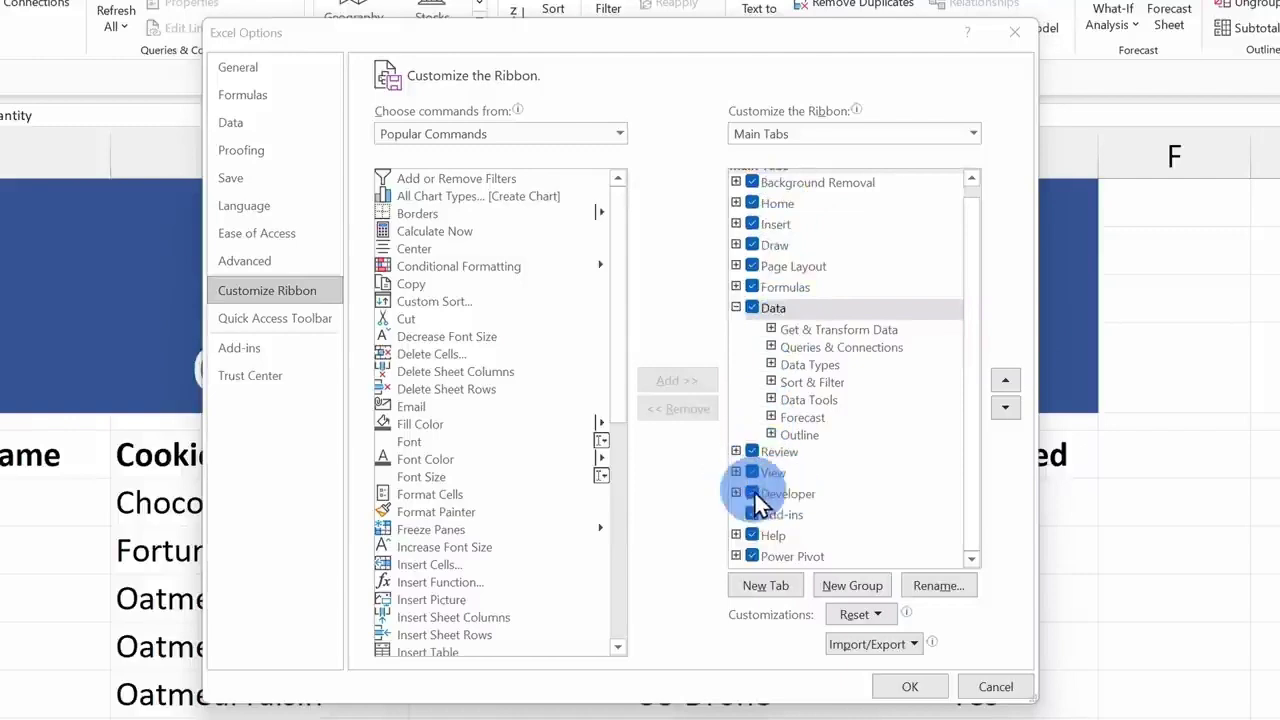
left_click(912, 687)
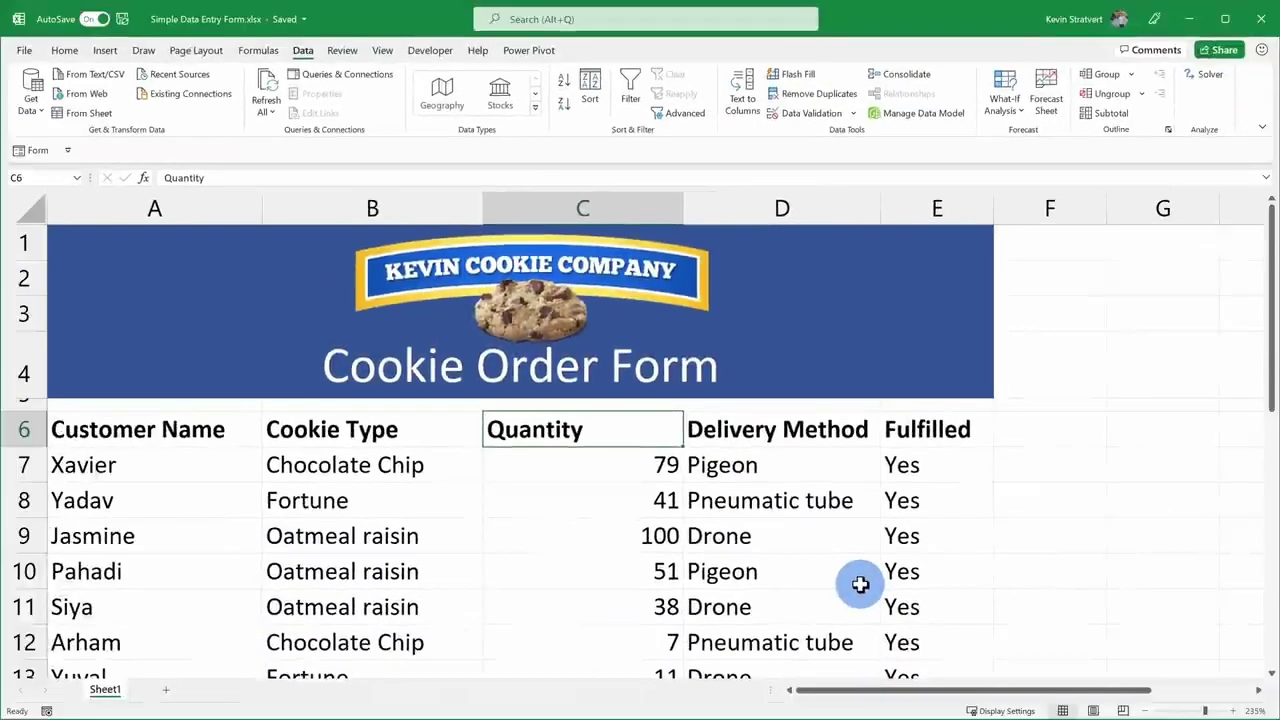
- Start recording a new macro named LaunchForm from the Developer tab
left_click(430, 50)
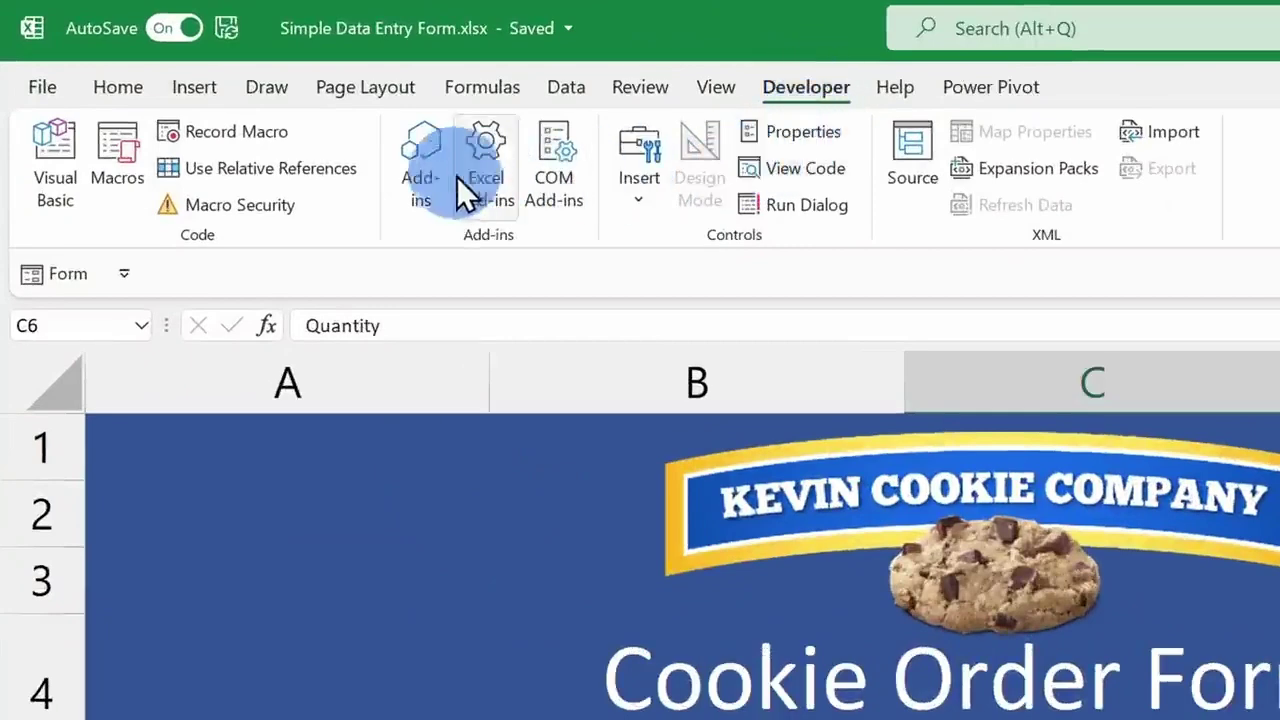
left_click(244, 134)
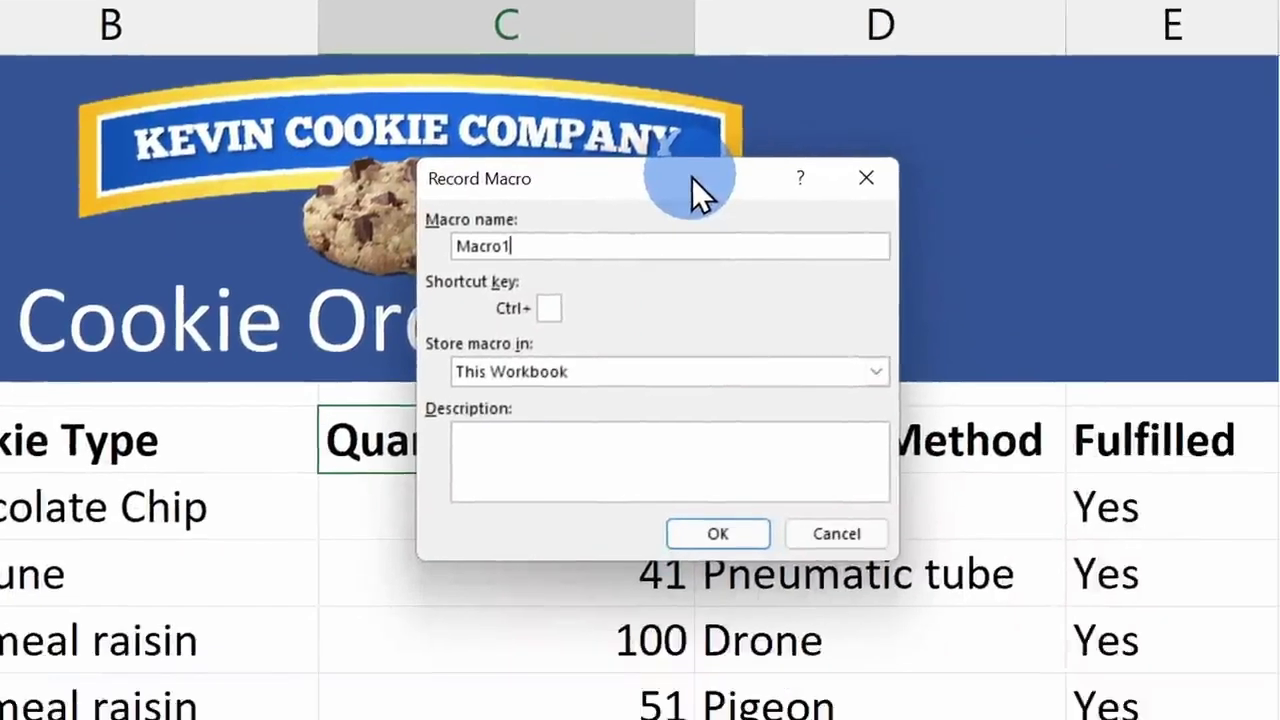
left_click_drag(566, 250, 423, 245)
type("LaunchForm")
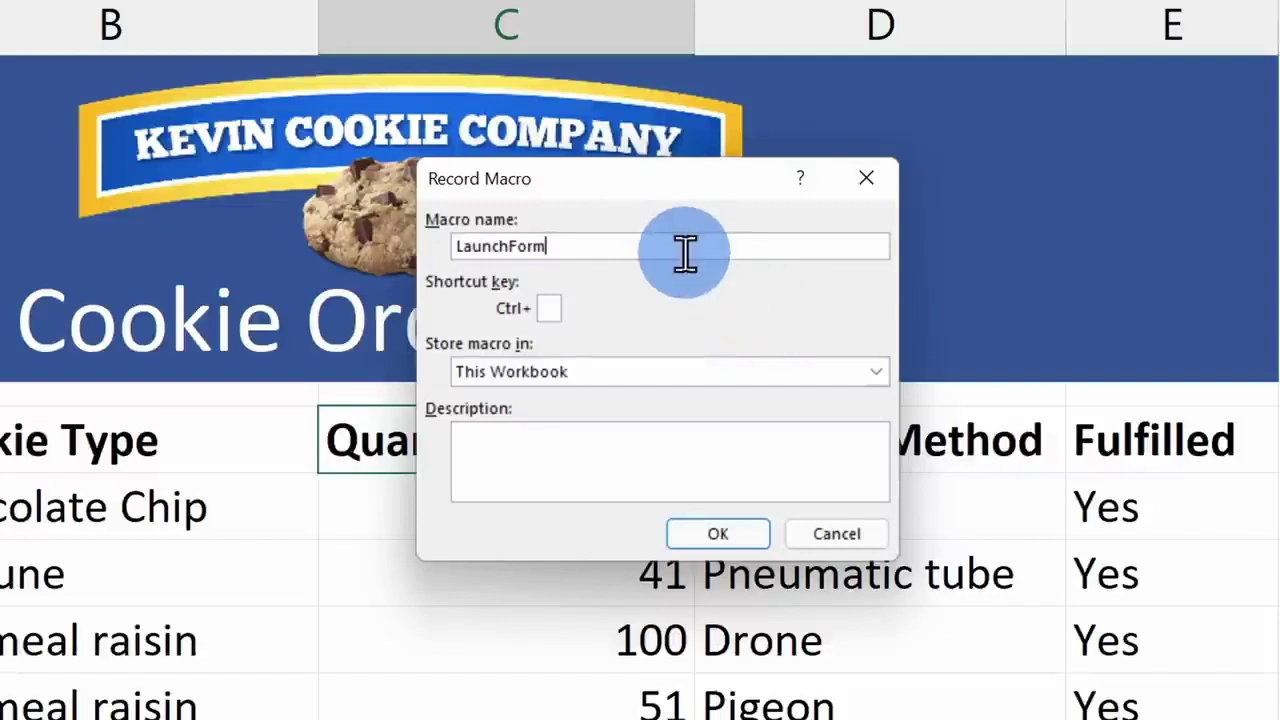
left_click(719, 533)
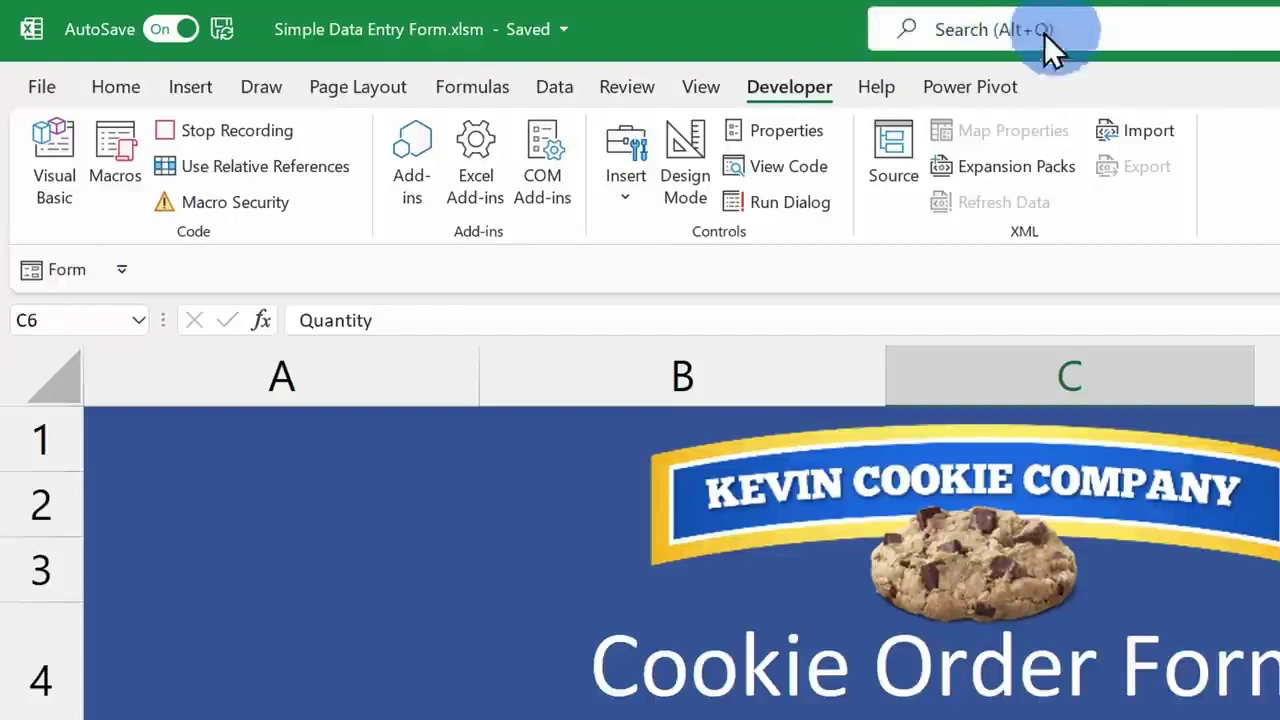
- Record opening and closing the order data form, then stop the macro recording
left_click(60, 270)
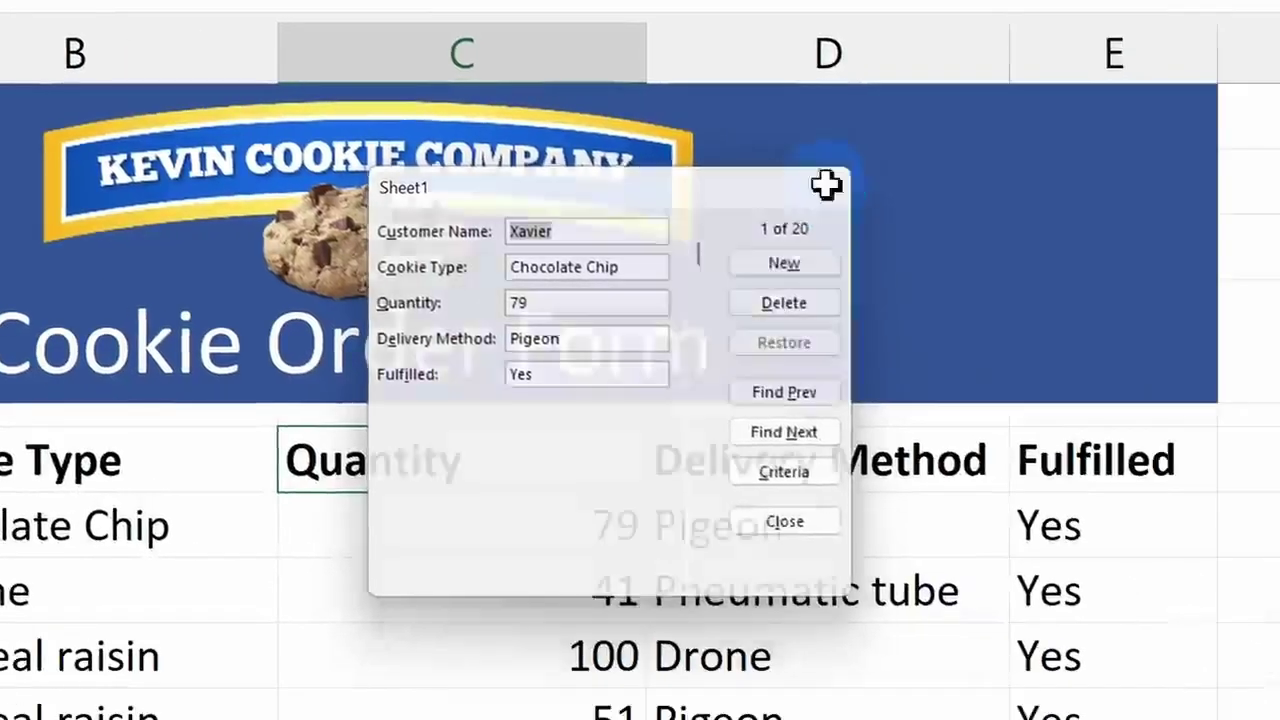
left_click(826, 184)
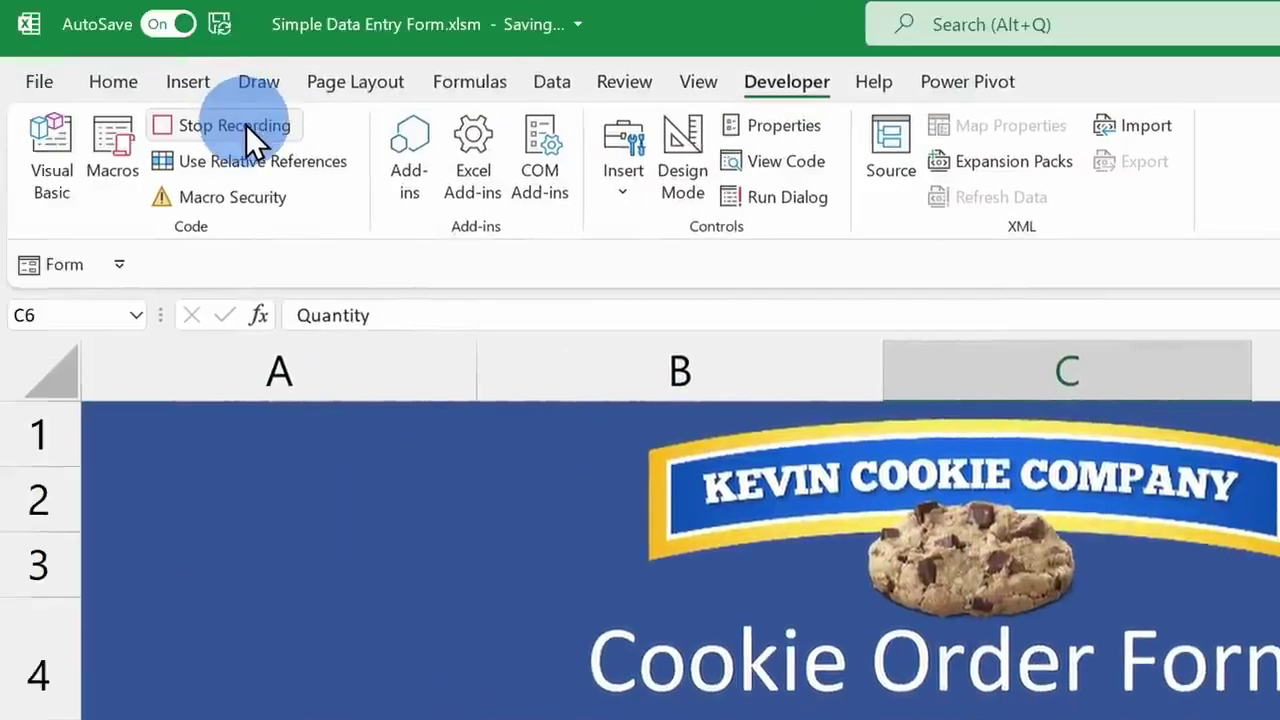
left_click(246, 125)
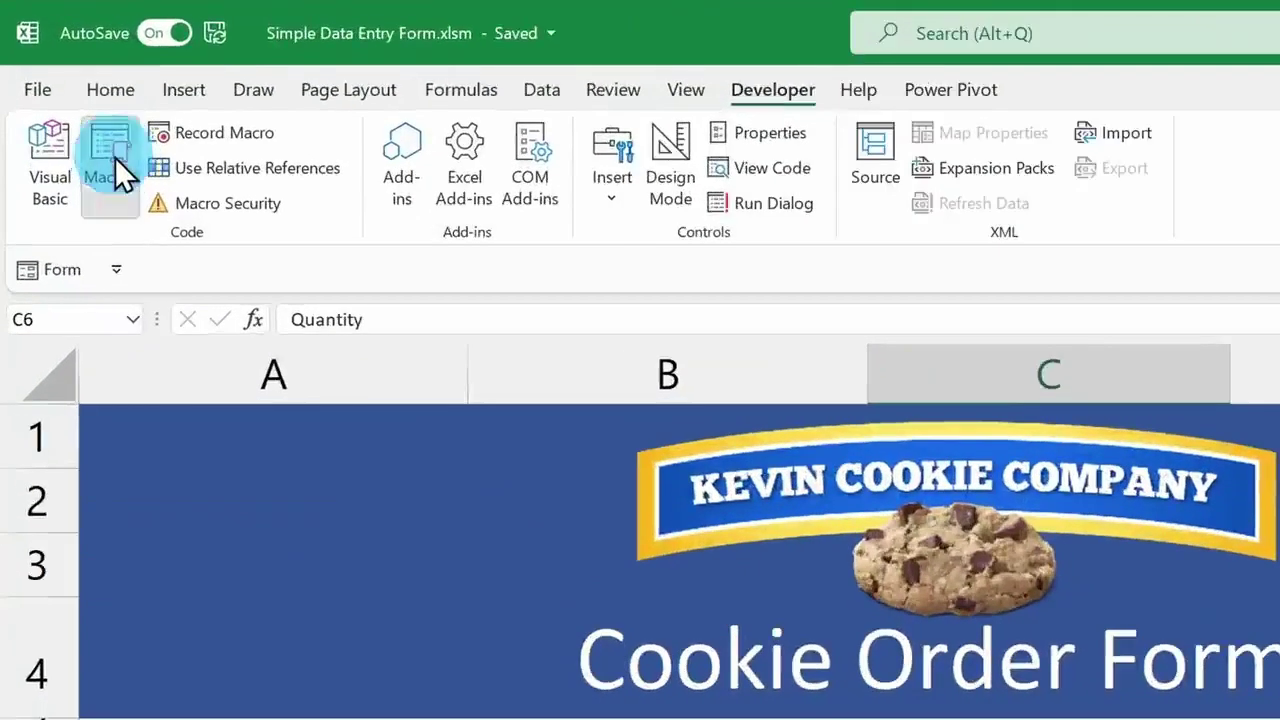
- Open the Macros list to edit LaunchForm in the VBA editor
left_click(62, 87)
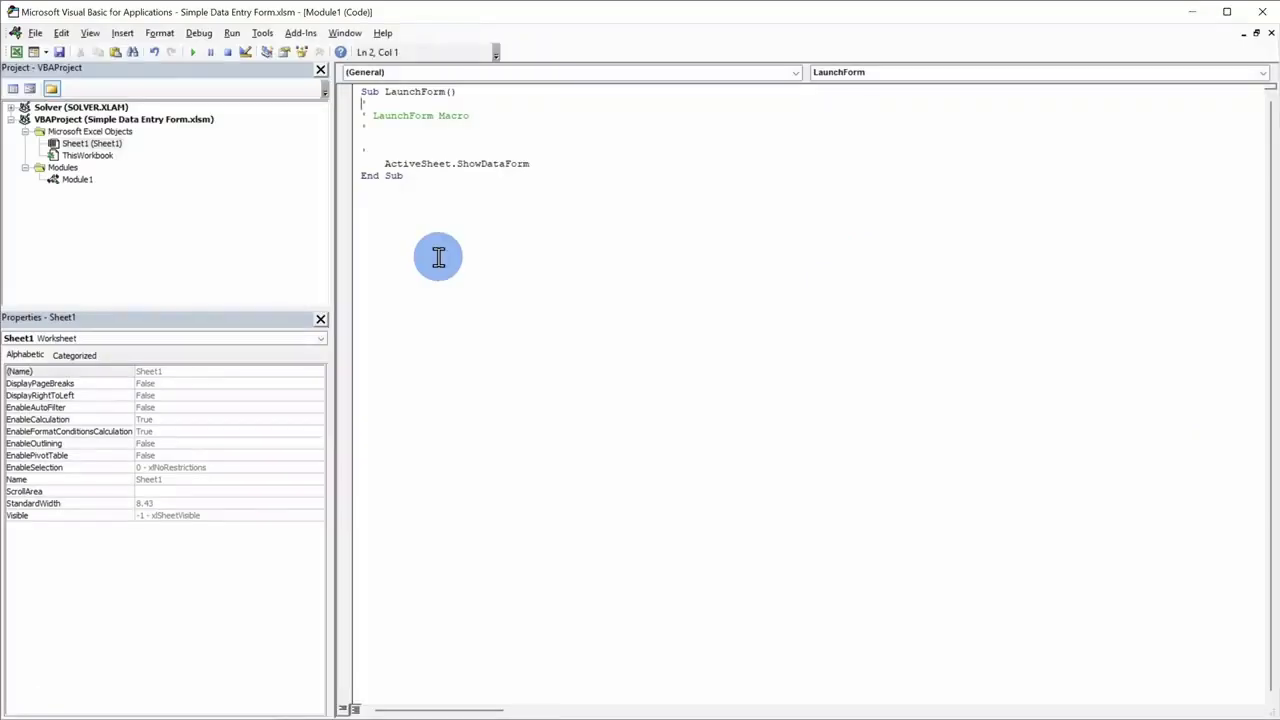
- Insert Range("A6").CurrentRegion.Name = "database" above ActiveSheet.ShowDataForm in LaunchForm
left_click(405, 150)
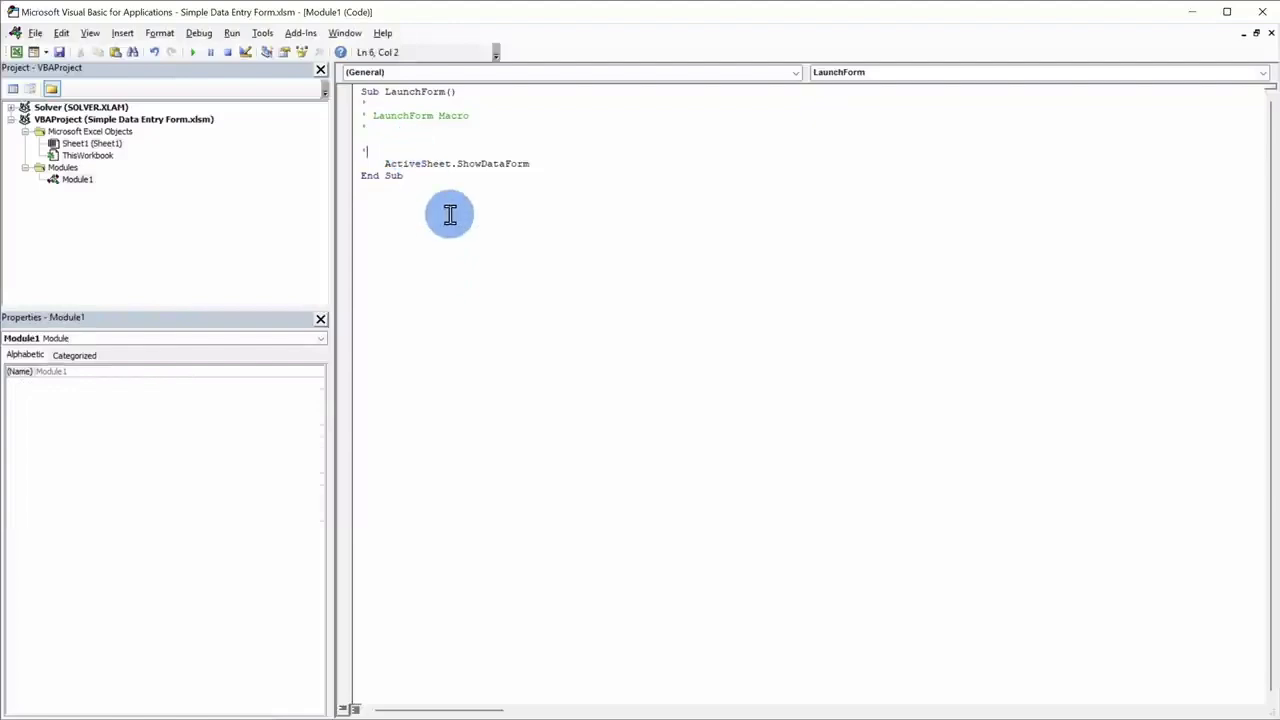
key("BackSpace")
type("Range(\"A6\").CurrentRegion.Name = \"database\"")
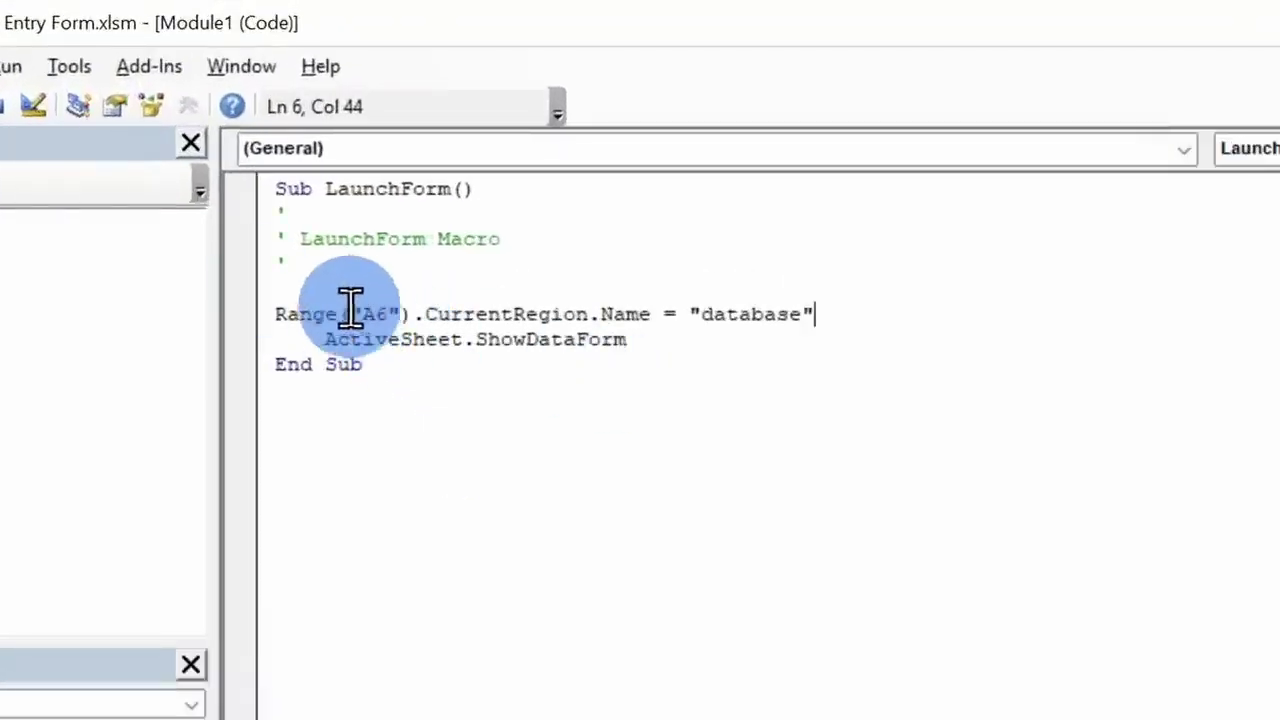
left_click_drag(347, 314, 400, 314)
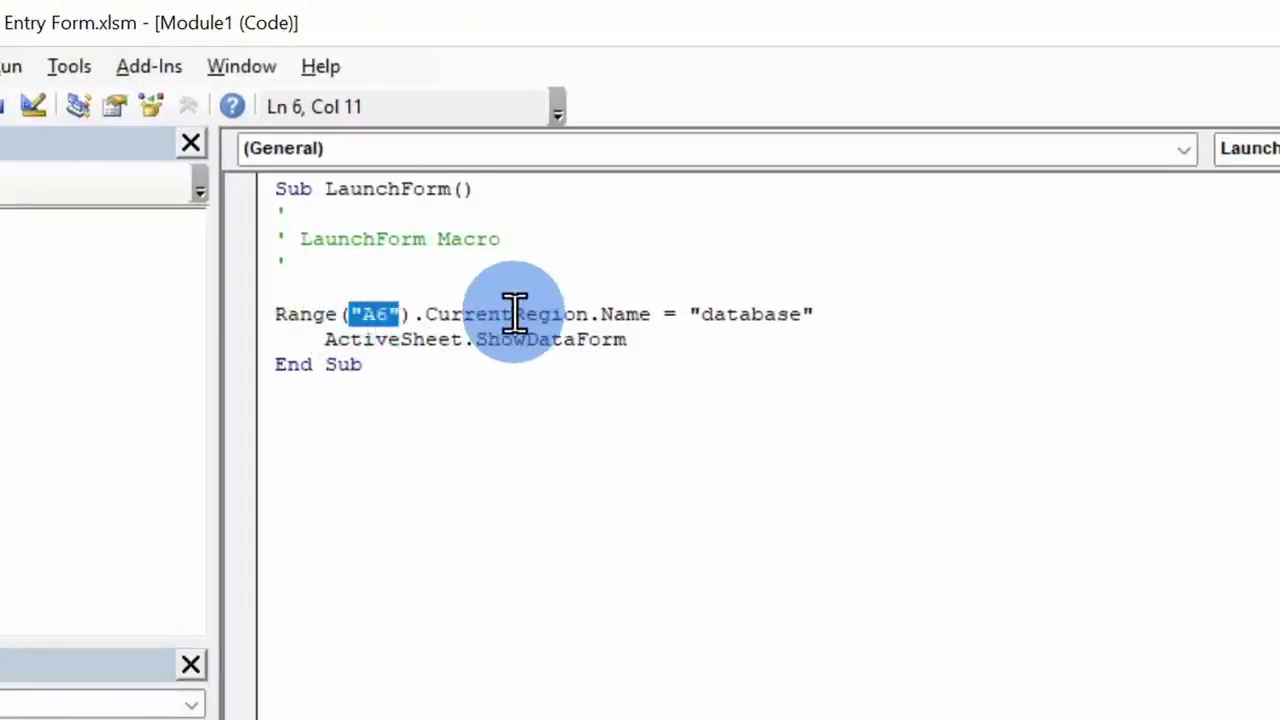
left_click(826, 314)
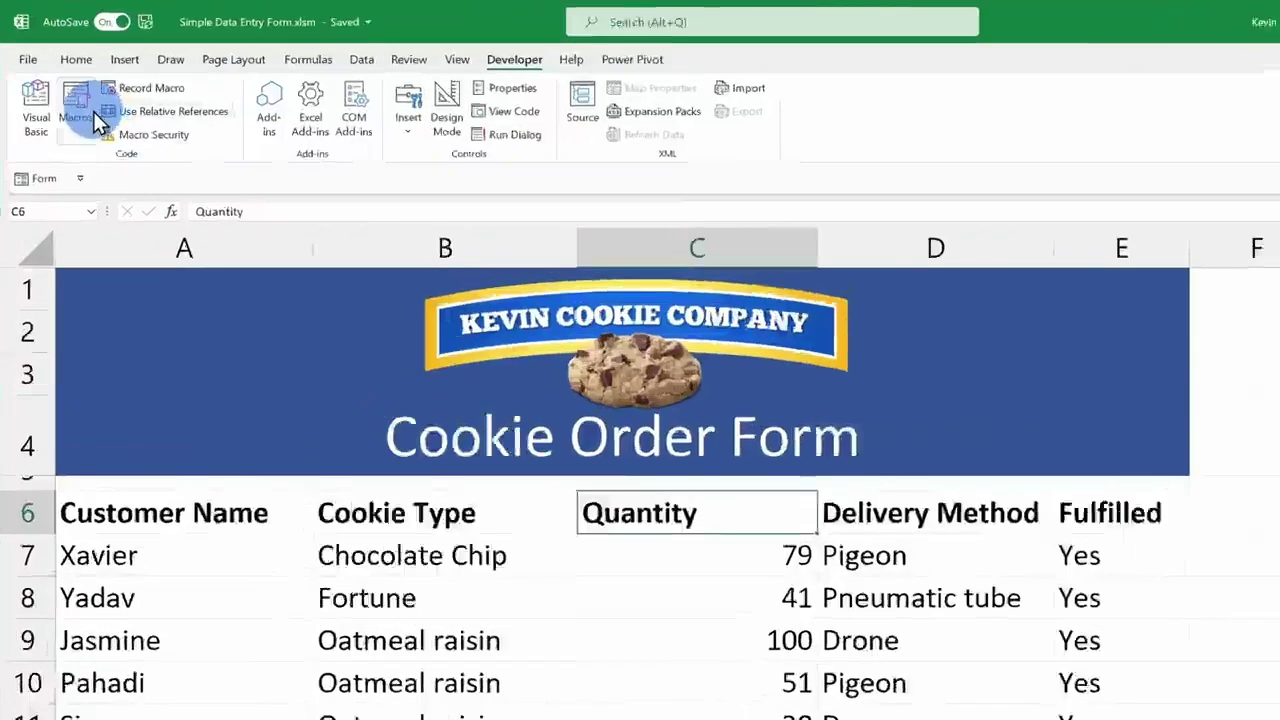
left_click(66, 91)
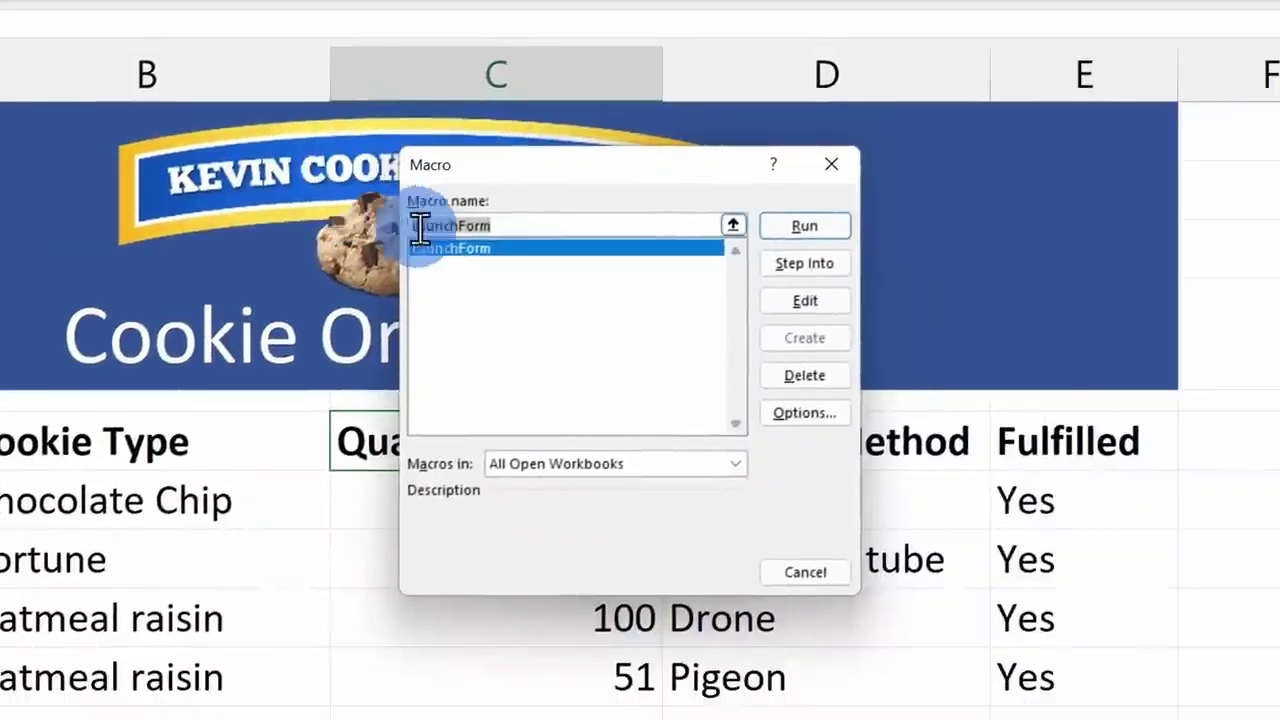
left_click(913, 517)
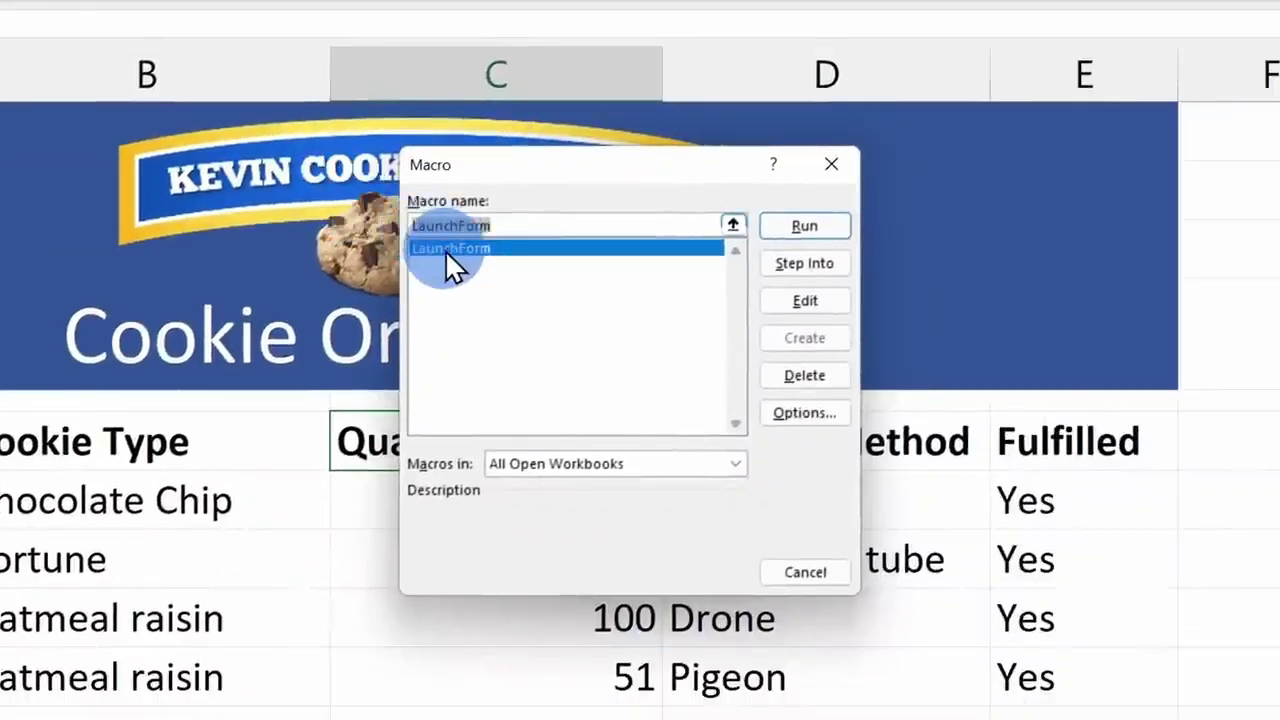
left_click(815, 227)
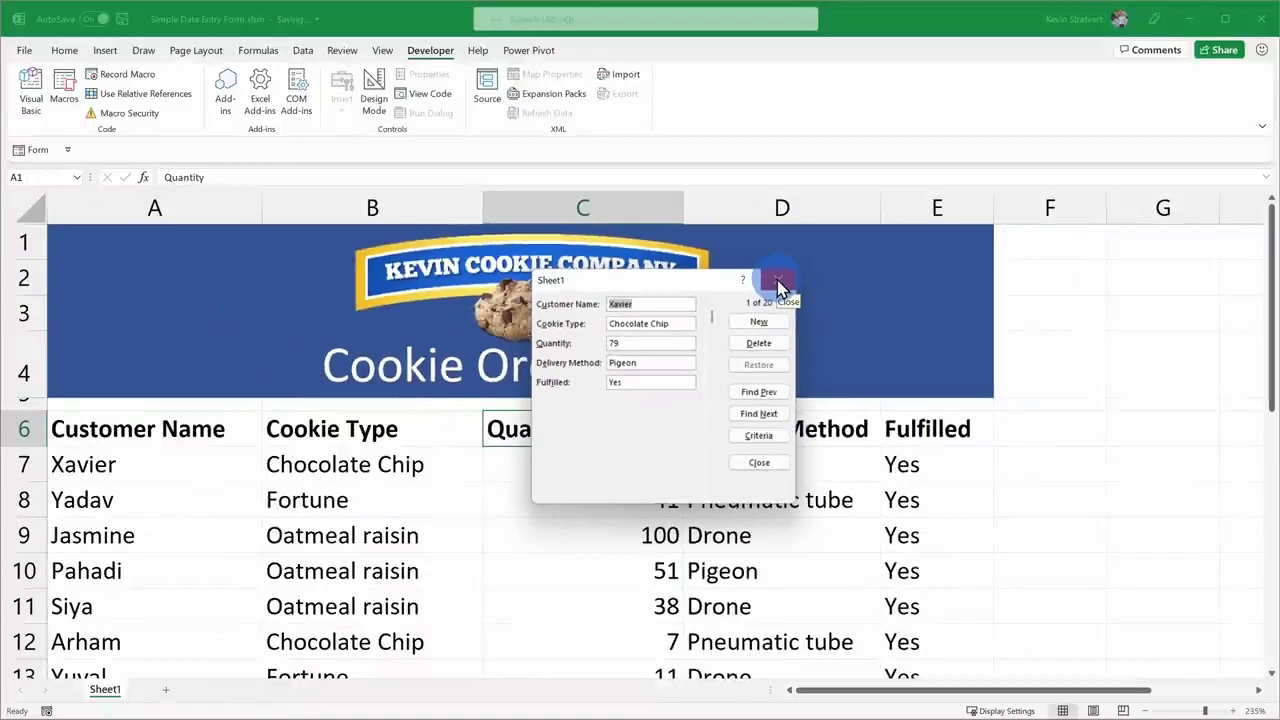
left_click(778, 283)
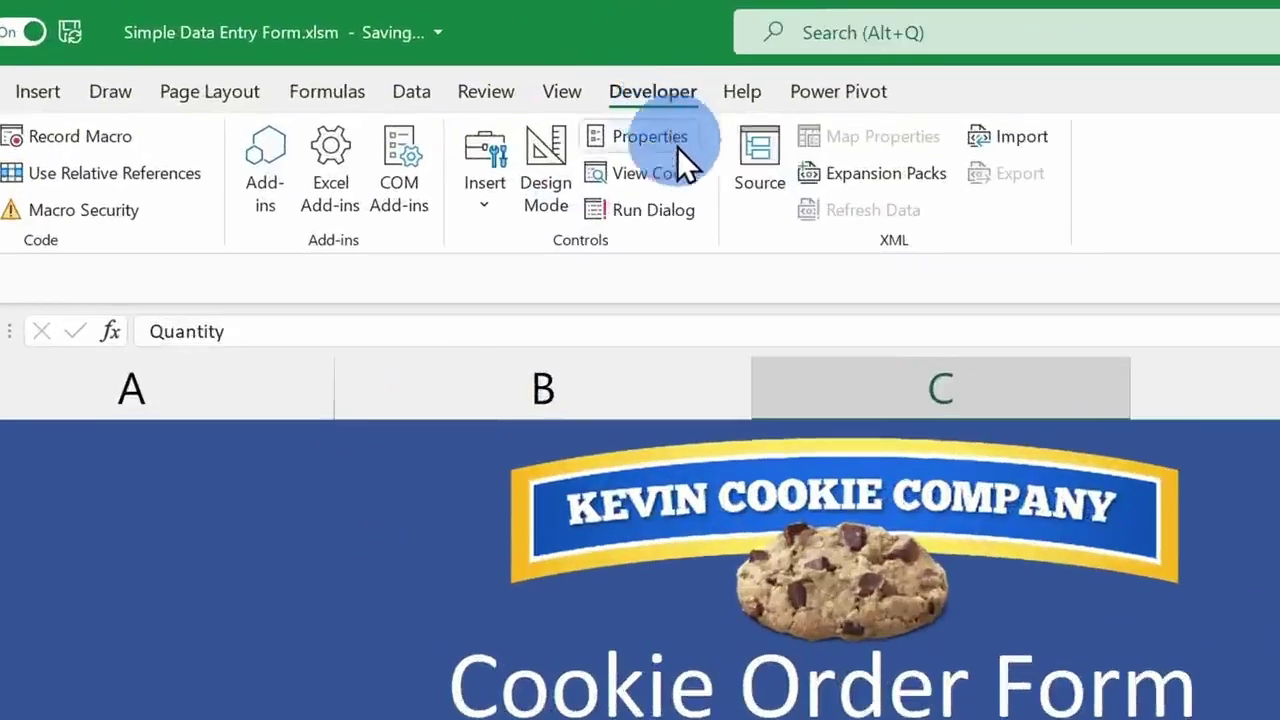
- Draw a Form Controls button over column D in the header and assign it LaunchForm
left_click(484, 187)
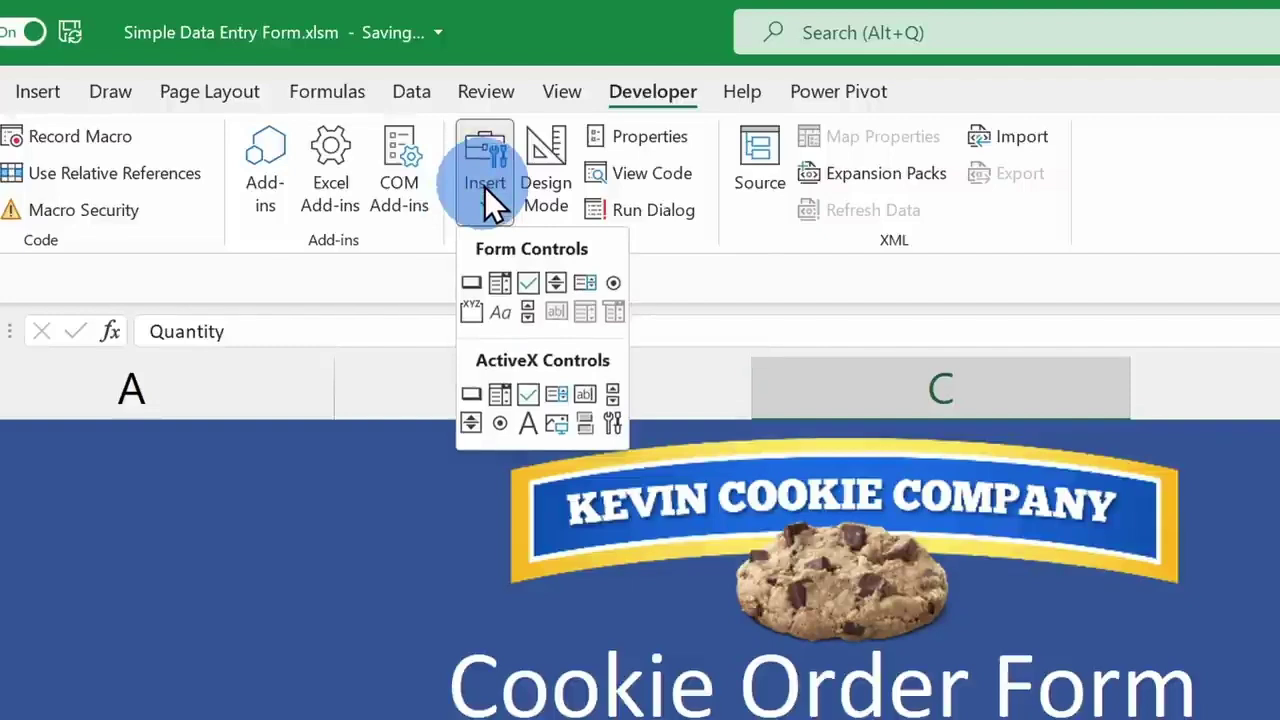
left_click(476, 290)
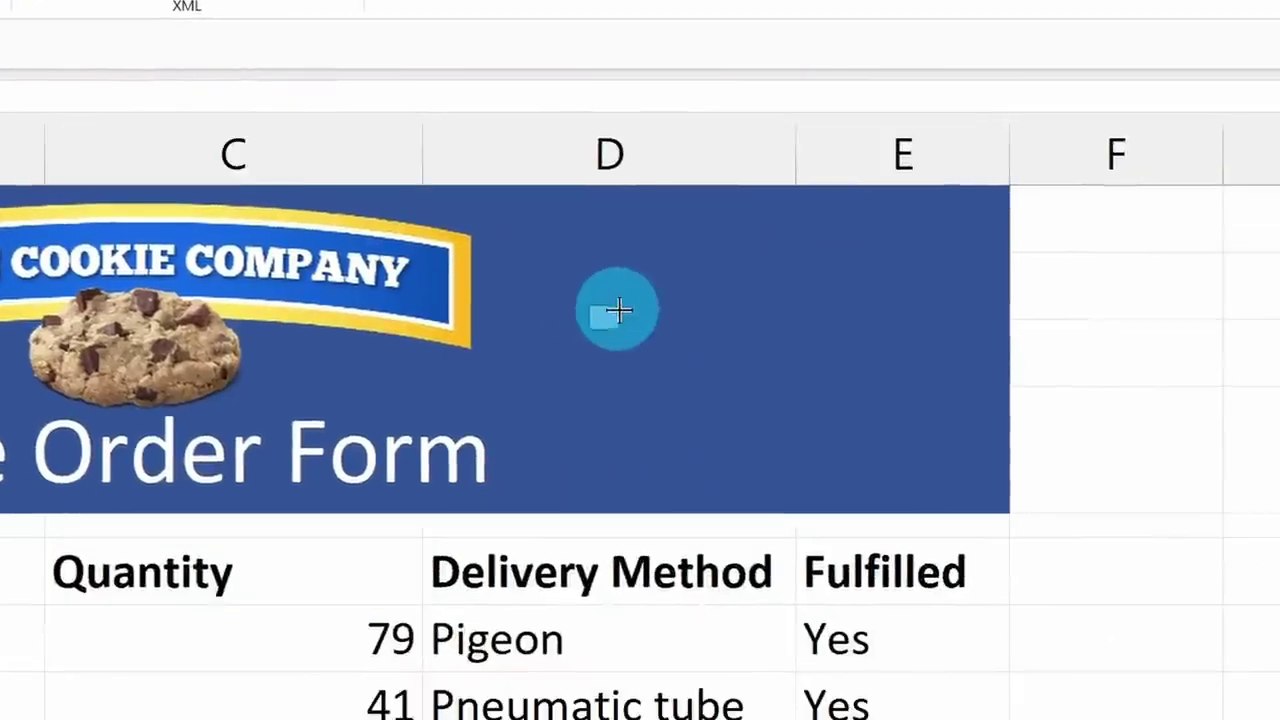
left_click_drag(589, 306, 879, 383)
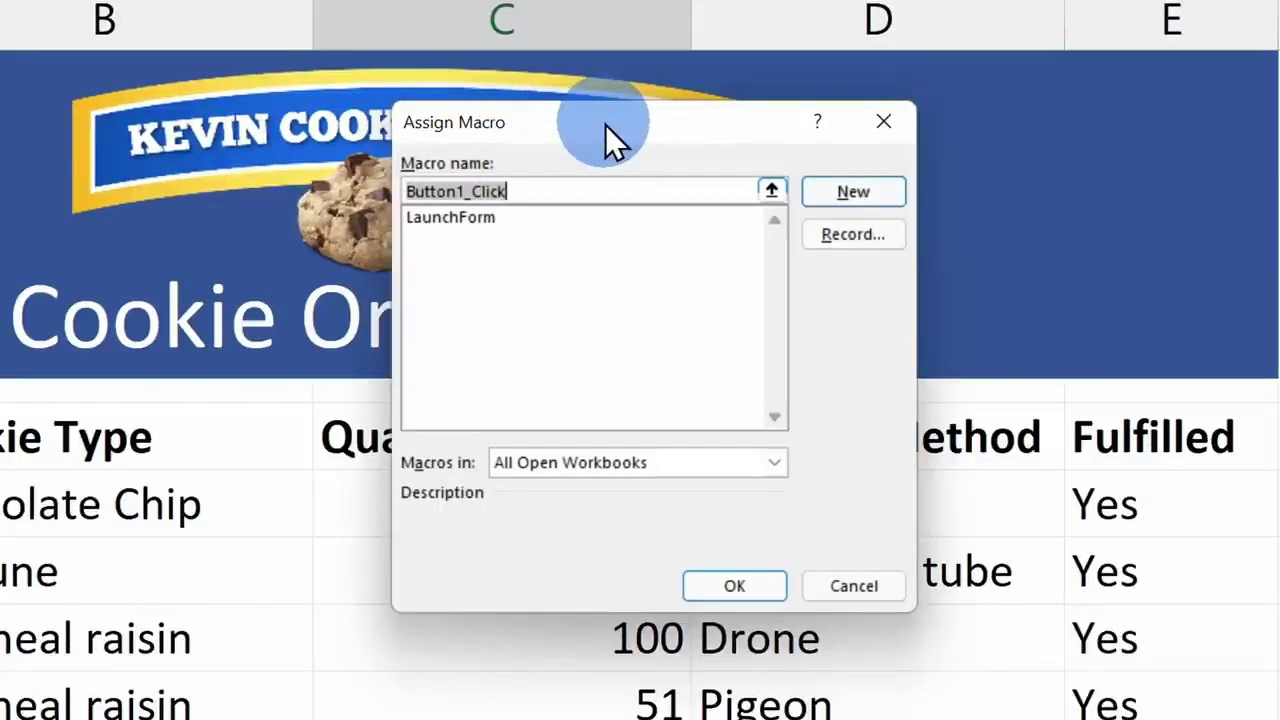
left_click(452, 218)
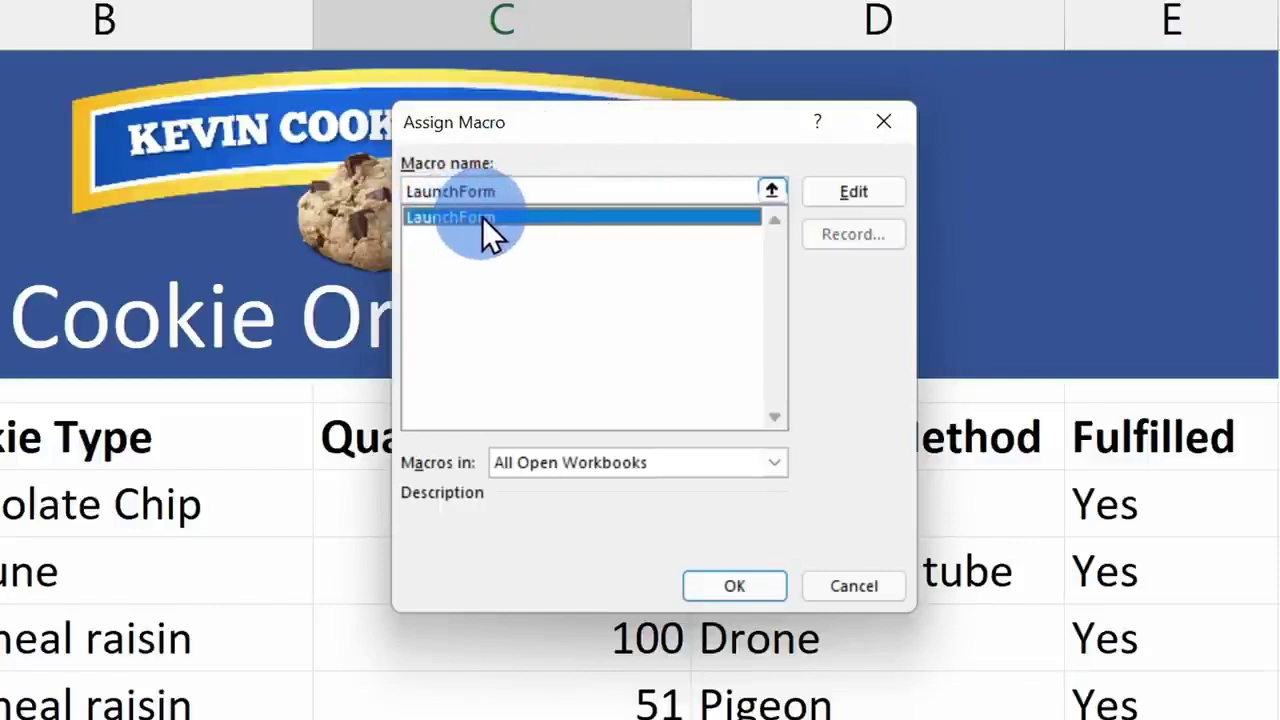
left_click(750, 590)
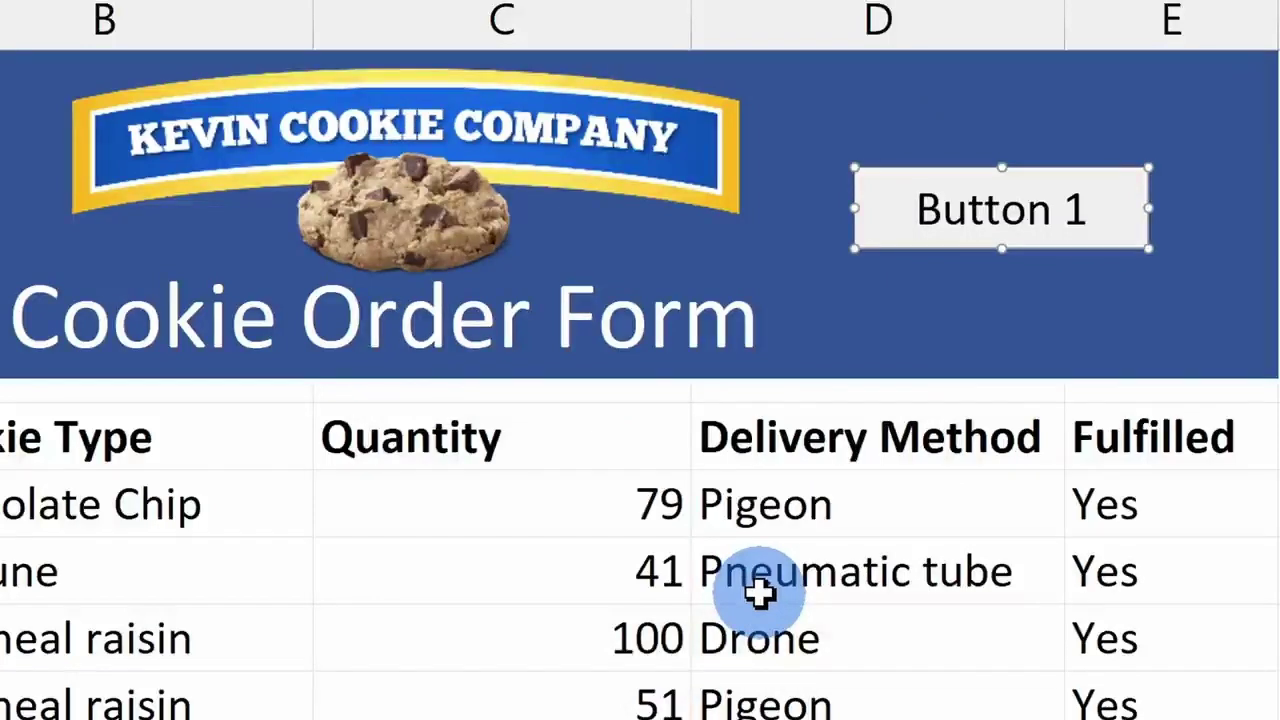
- Relabel the button to 'New Order'
left_click(929, 210)
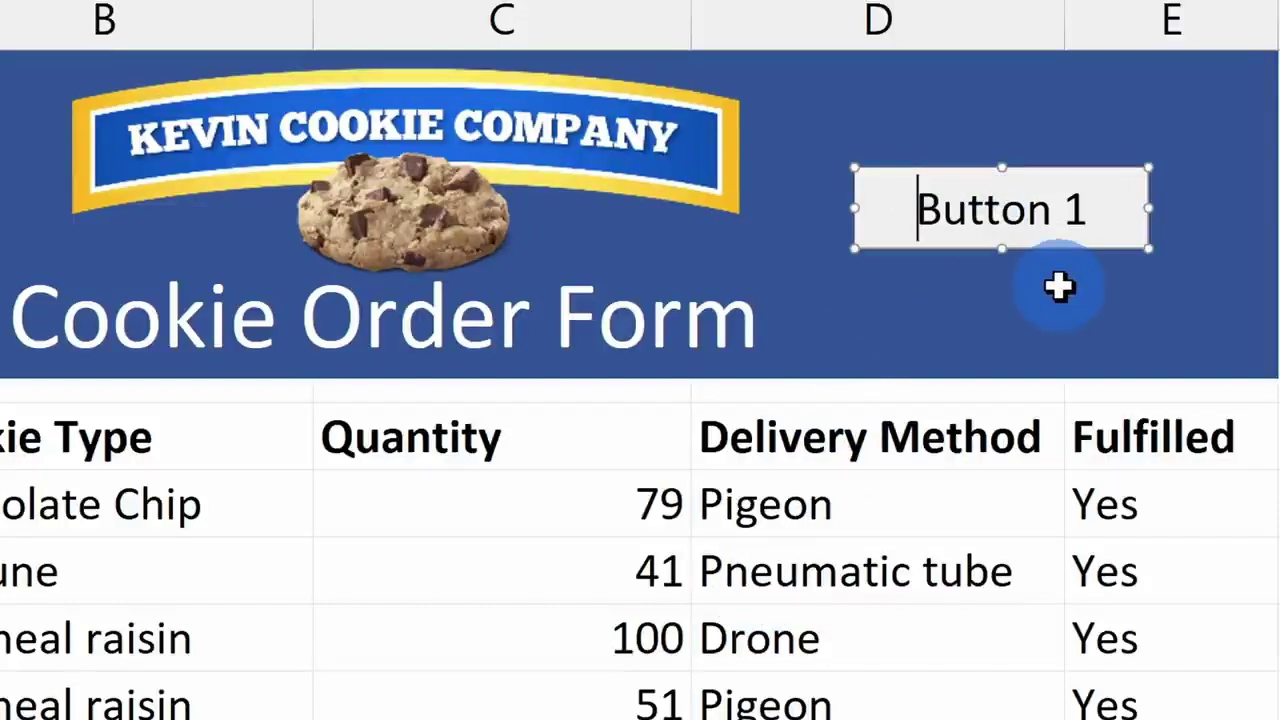
type("New Order")
key("Delete")
key("Delete")
key("Delete")
key("Delete")
key("Delete")
key("Delete")
key("Delete")
key("Delete")
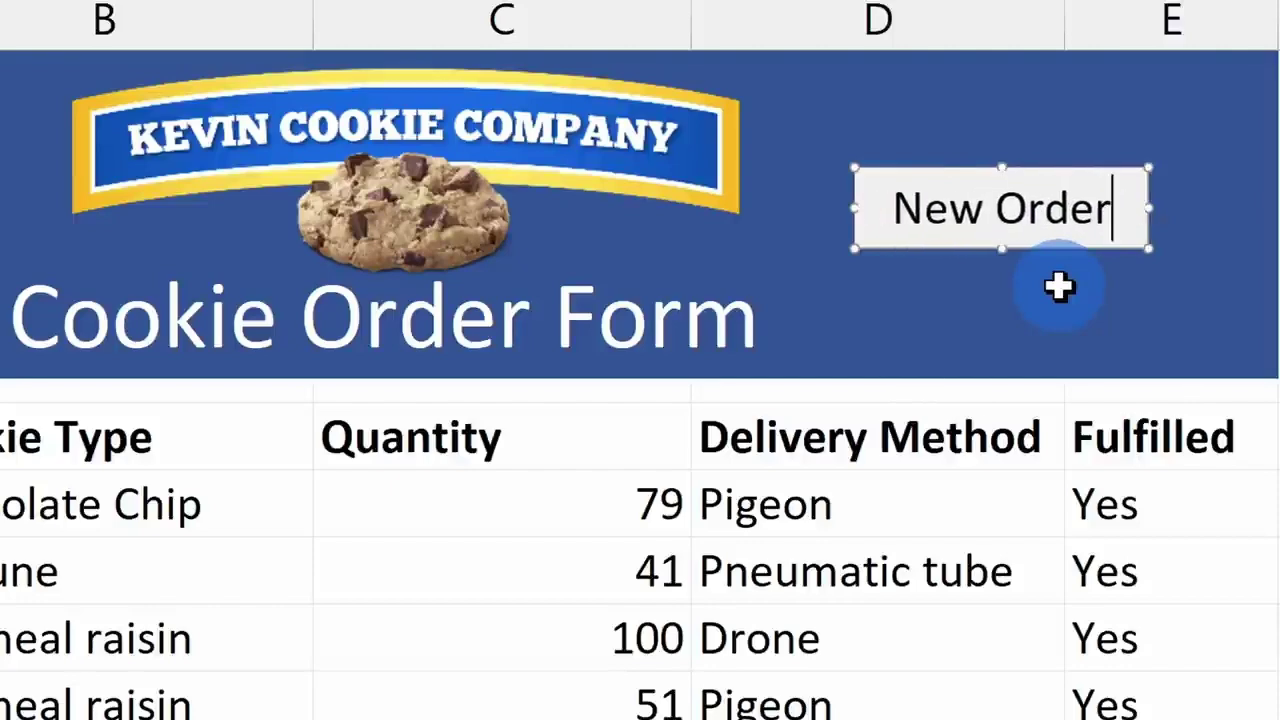
- Finish the label edit and check that New Order opens the data form at record 1 of 20
left_click(1059, 287)
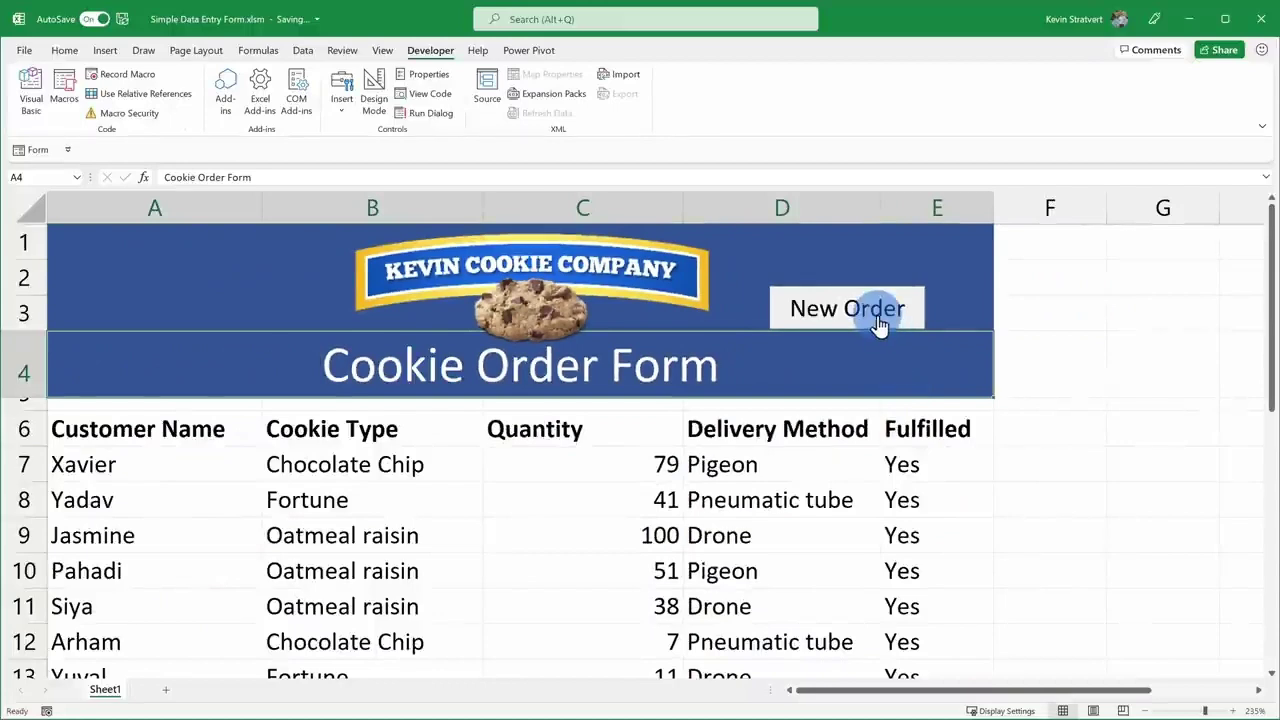
left_click(879, 325)
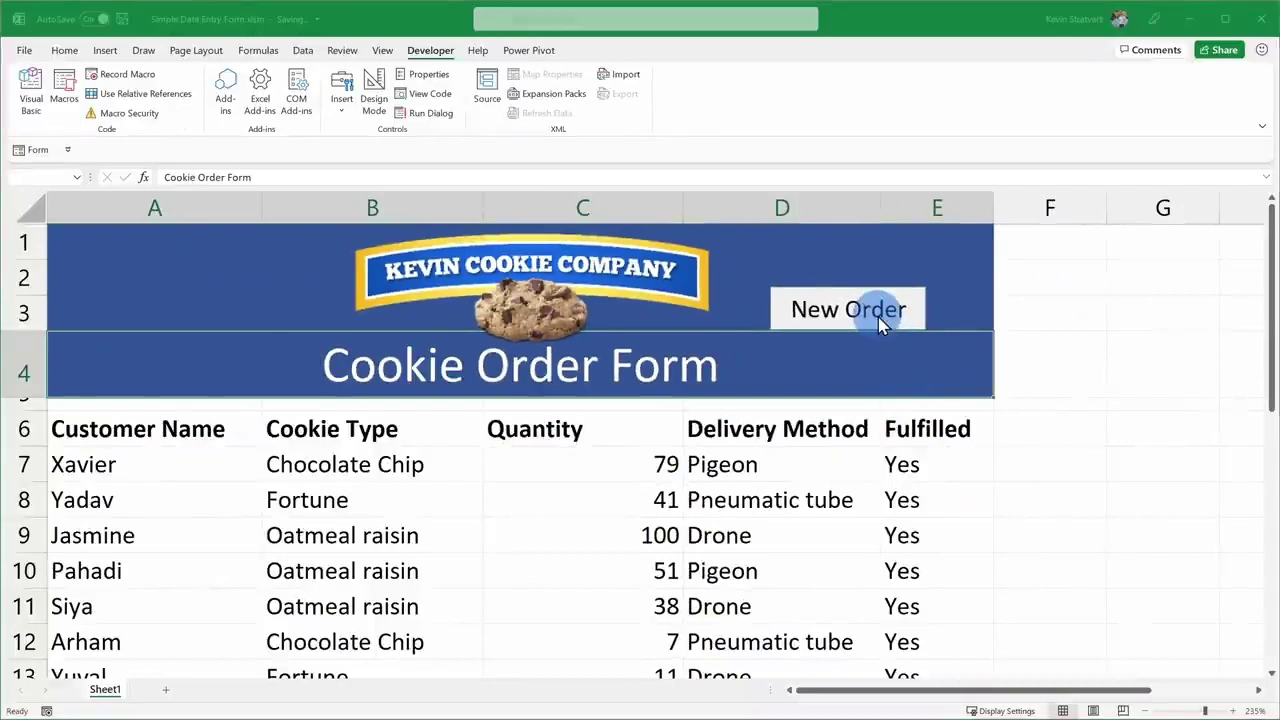